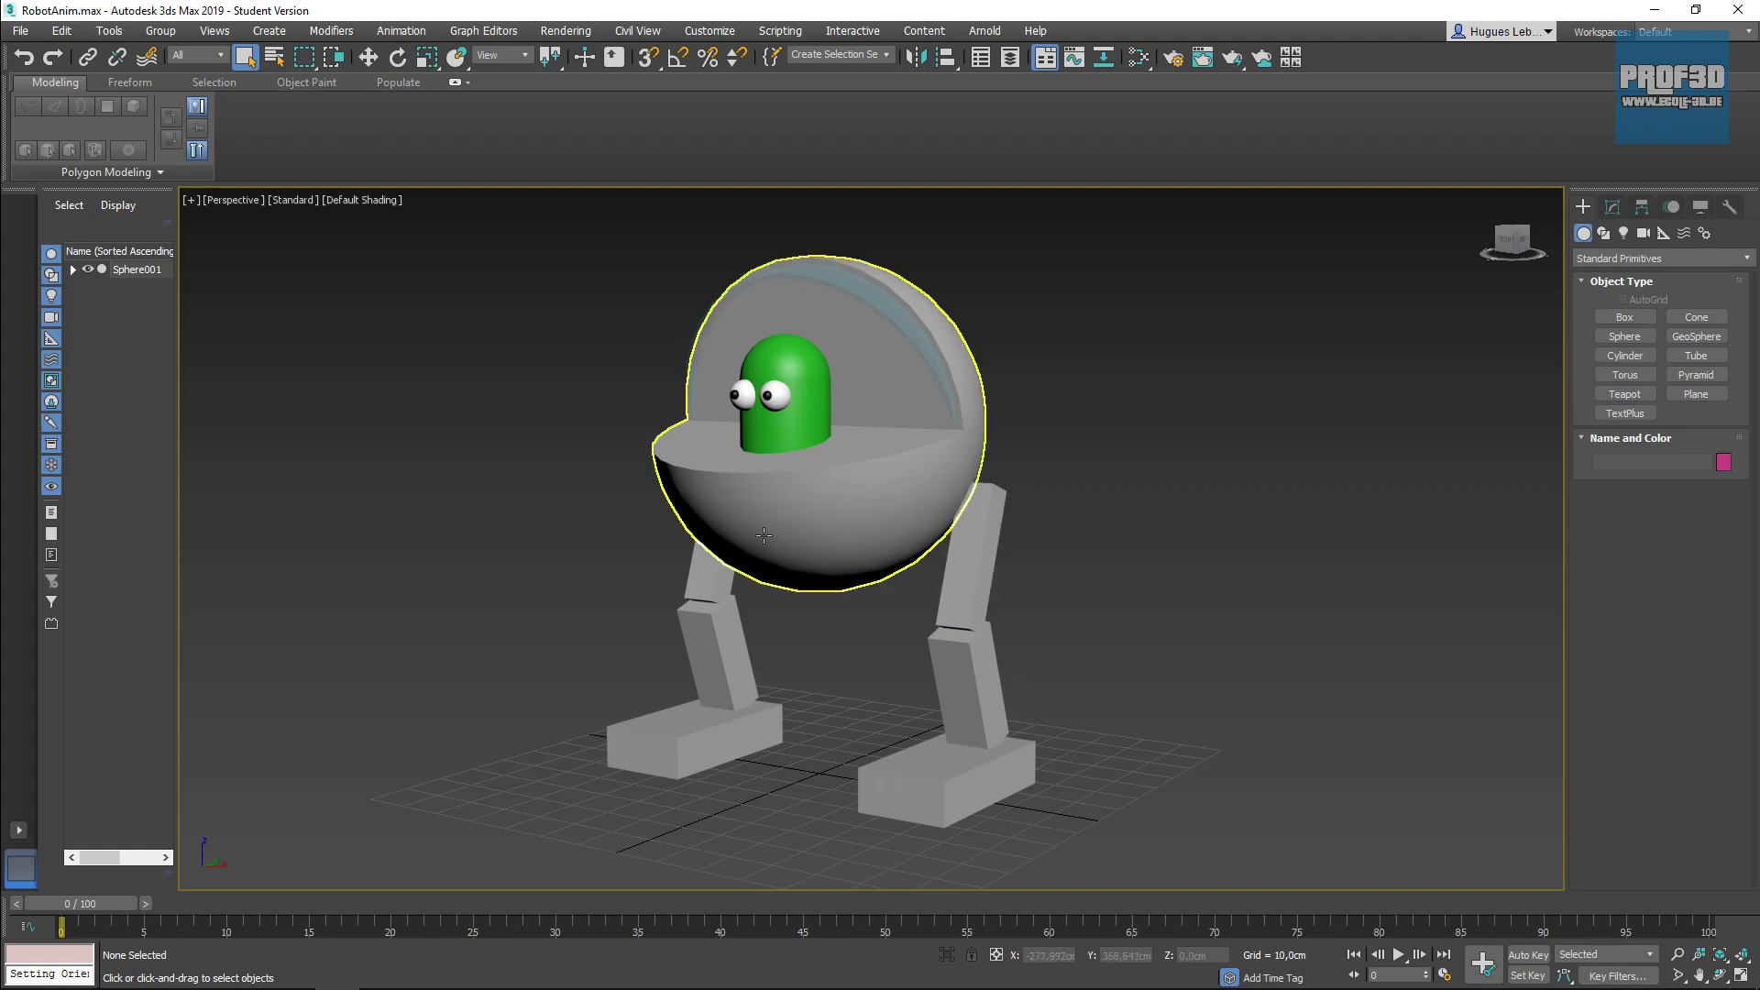
Step: Try raising the robot's body sphere with the Move tool, and undo the move
{"action": "key", "text": "w"}
{"action": "left_click", "coordinate": [921, 546]}
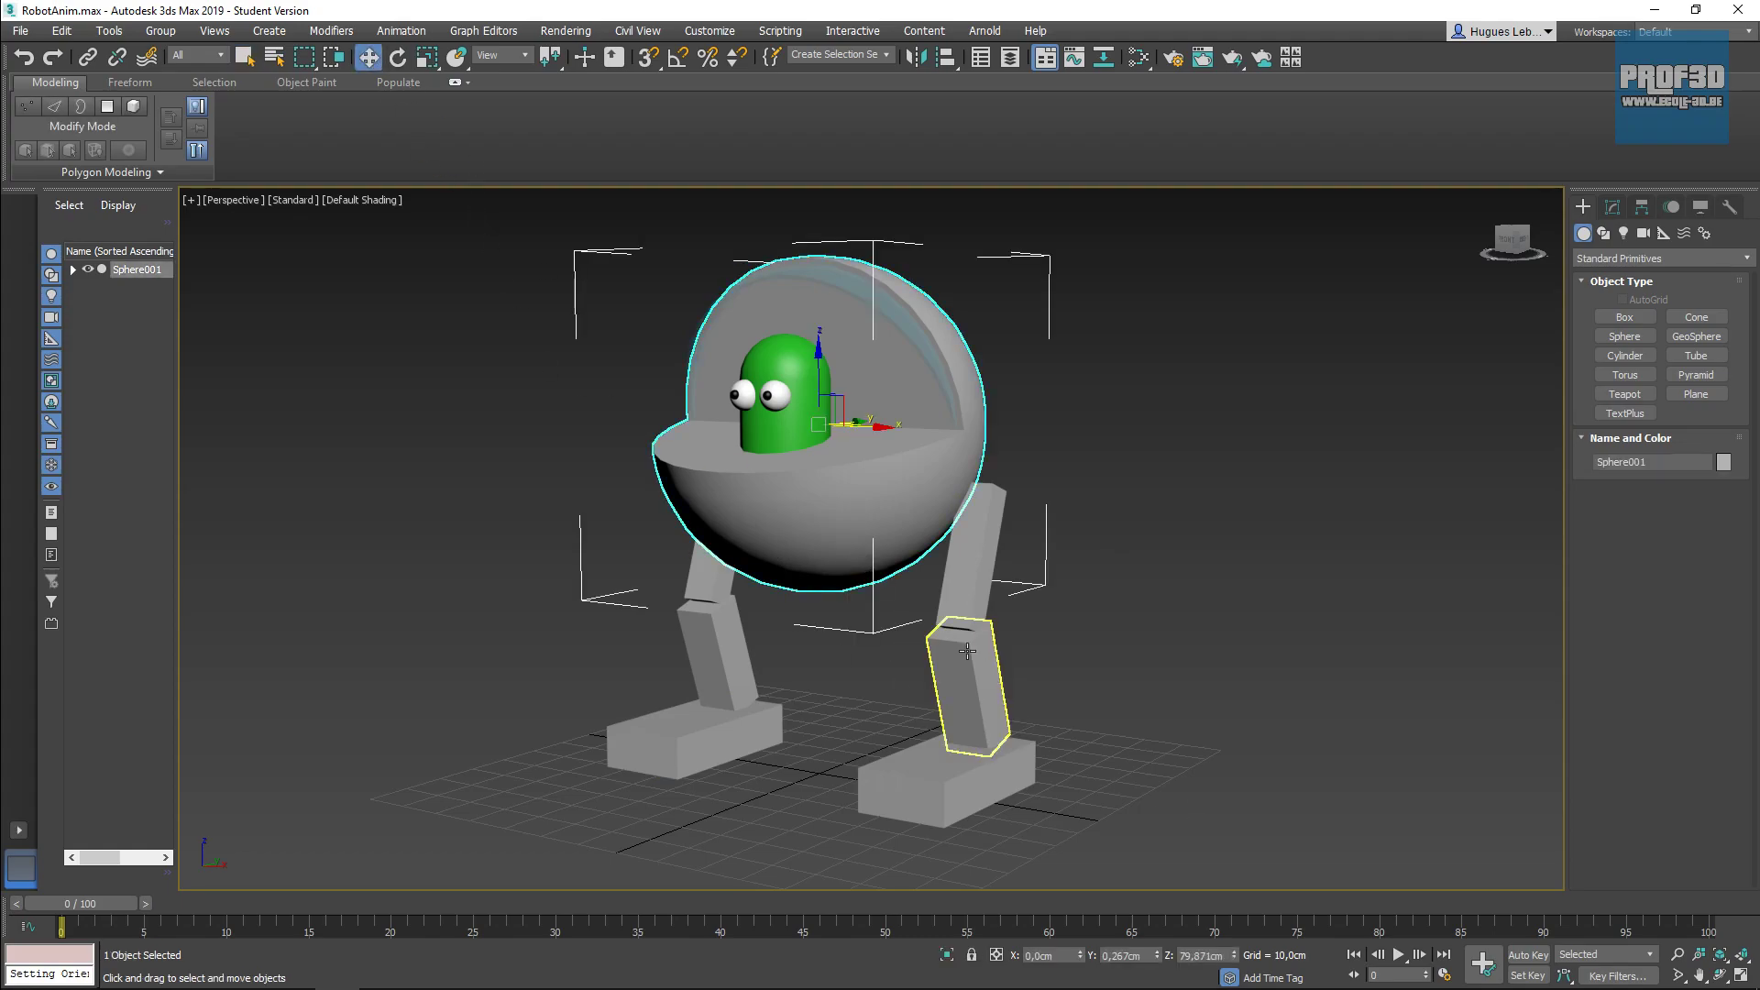
{"action": "left_click_drag", "start_coordinate": [841, 369], "coordinate": [822, 327]}
{"action": "key", "text": "ctrl"}
{"action": "key", "text": "ctrl+z"}
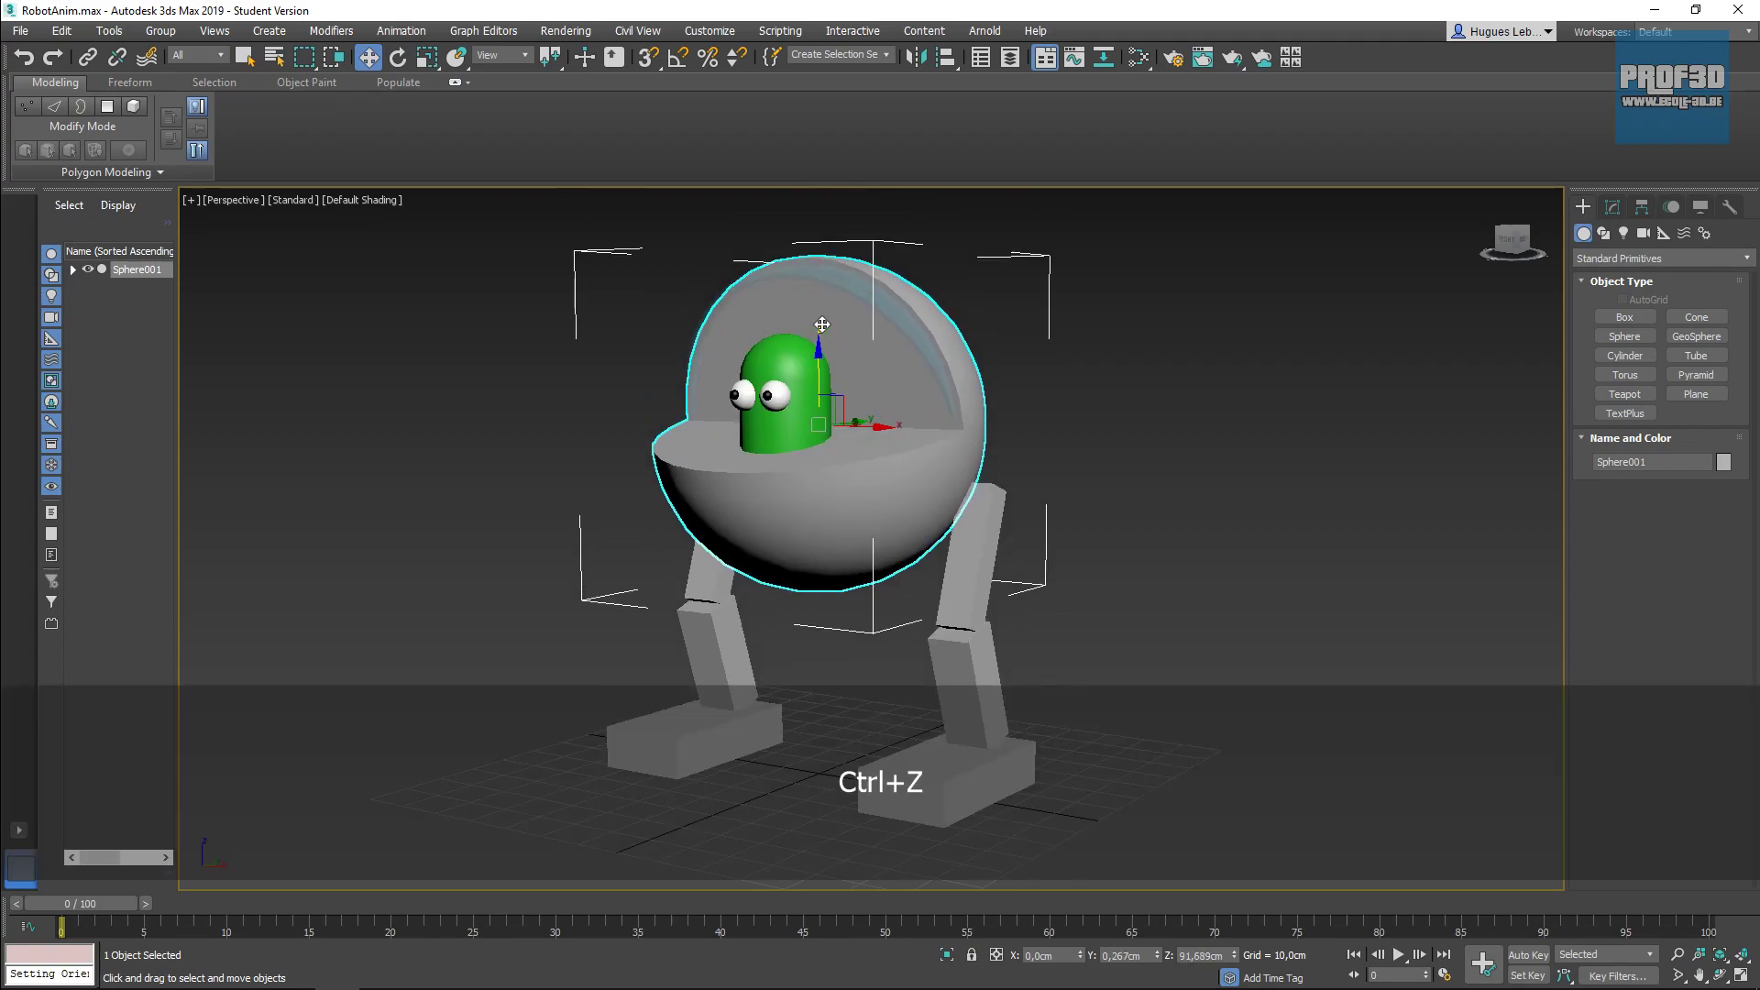
{"action": "key", "text": "ctrl+z"}
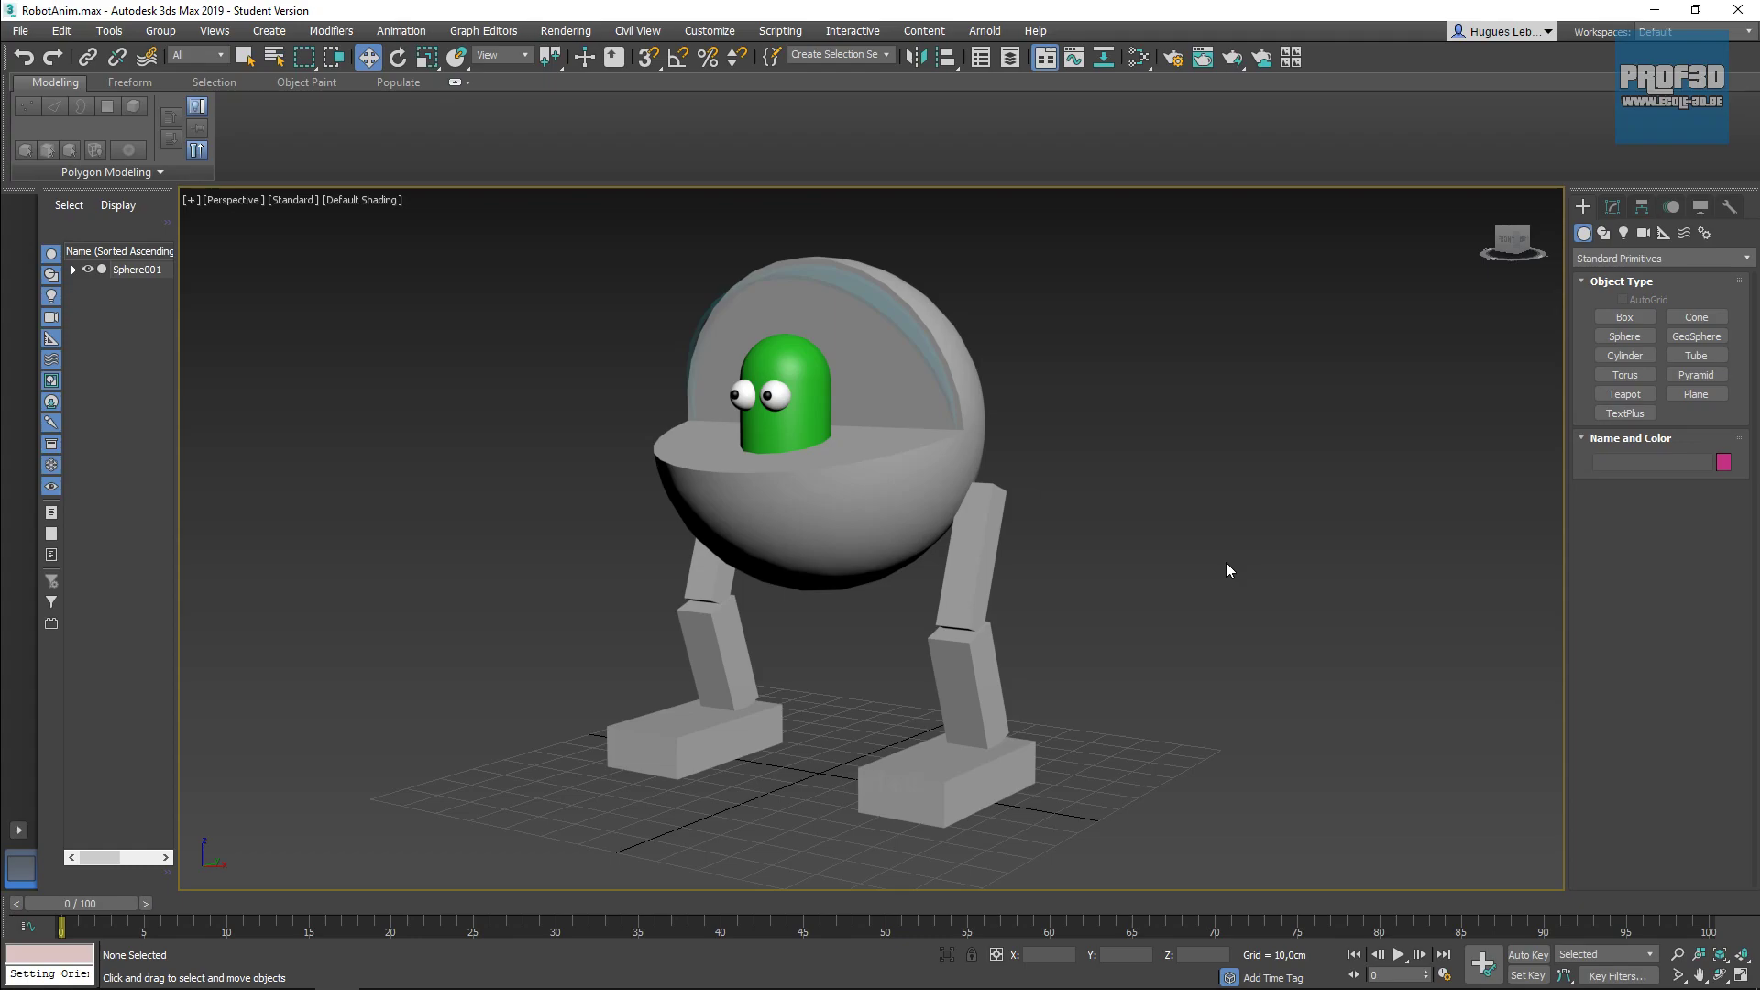
Step: Try rotating the robot's body sphere together with its linked legs, and undo the rotation
{"action": "left_click", "coordinate": [816, 555]}
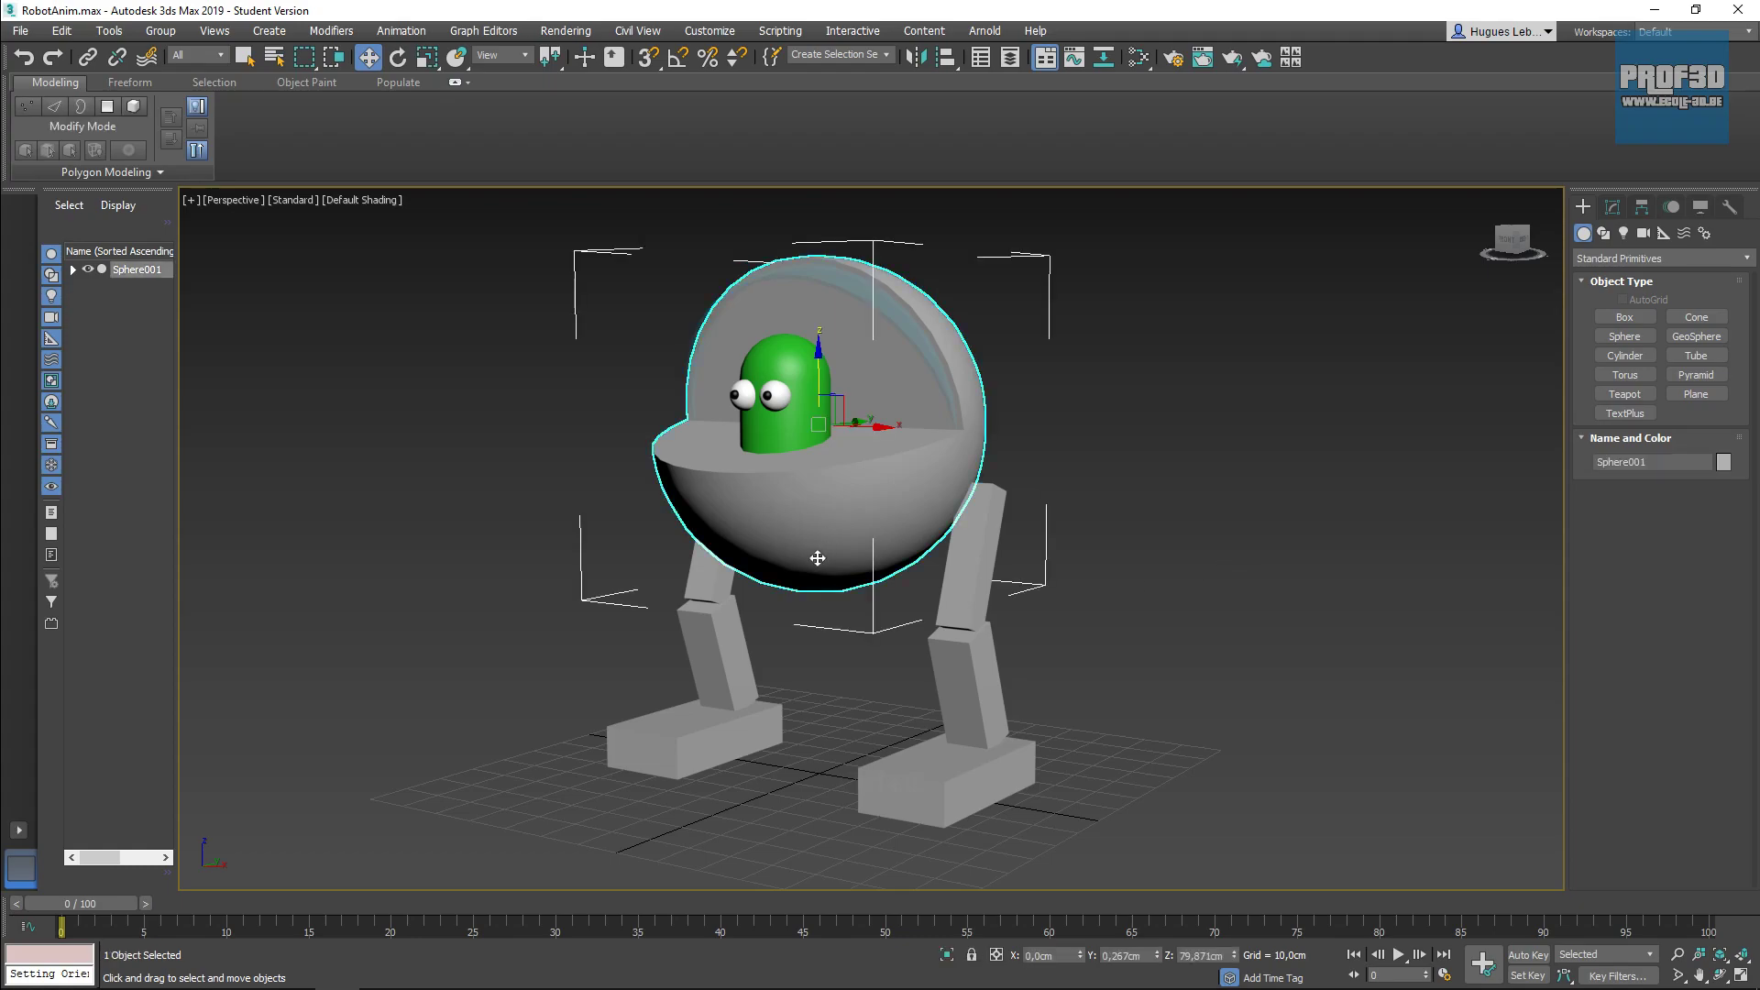
{"action": "key", "text": "e"}
{"action": "mouse_move", "coordinate": [818, 392]}
{"action": "left_mouse_down"}
{"action": "mouse_move", "coordinate": [887, 399]}
{"action": "mouse_move", "coordinate": [755, 406]}
{"action": "mouse_move", "coordinate": [822, 390]}
{"action": "mouse_move", "coordinate": [760, 399]}
{"action": "mouse_move", "coordinate": [798, 404]}
{"action": "left_mouse_up"}
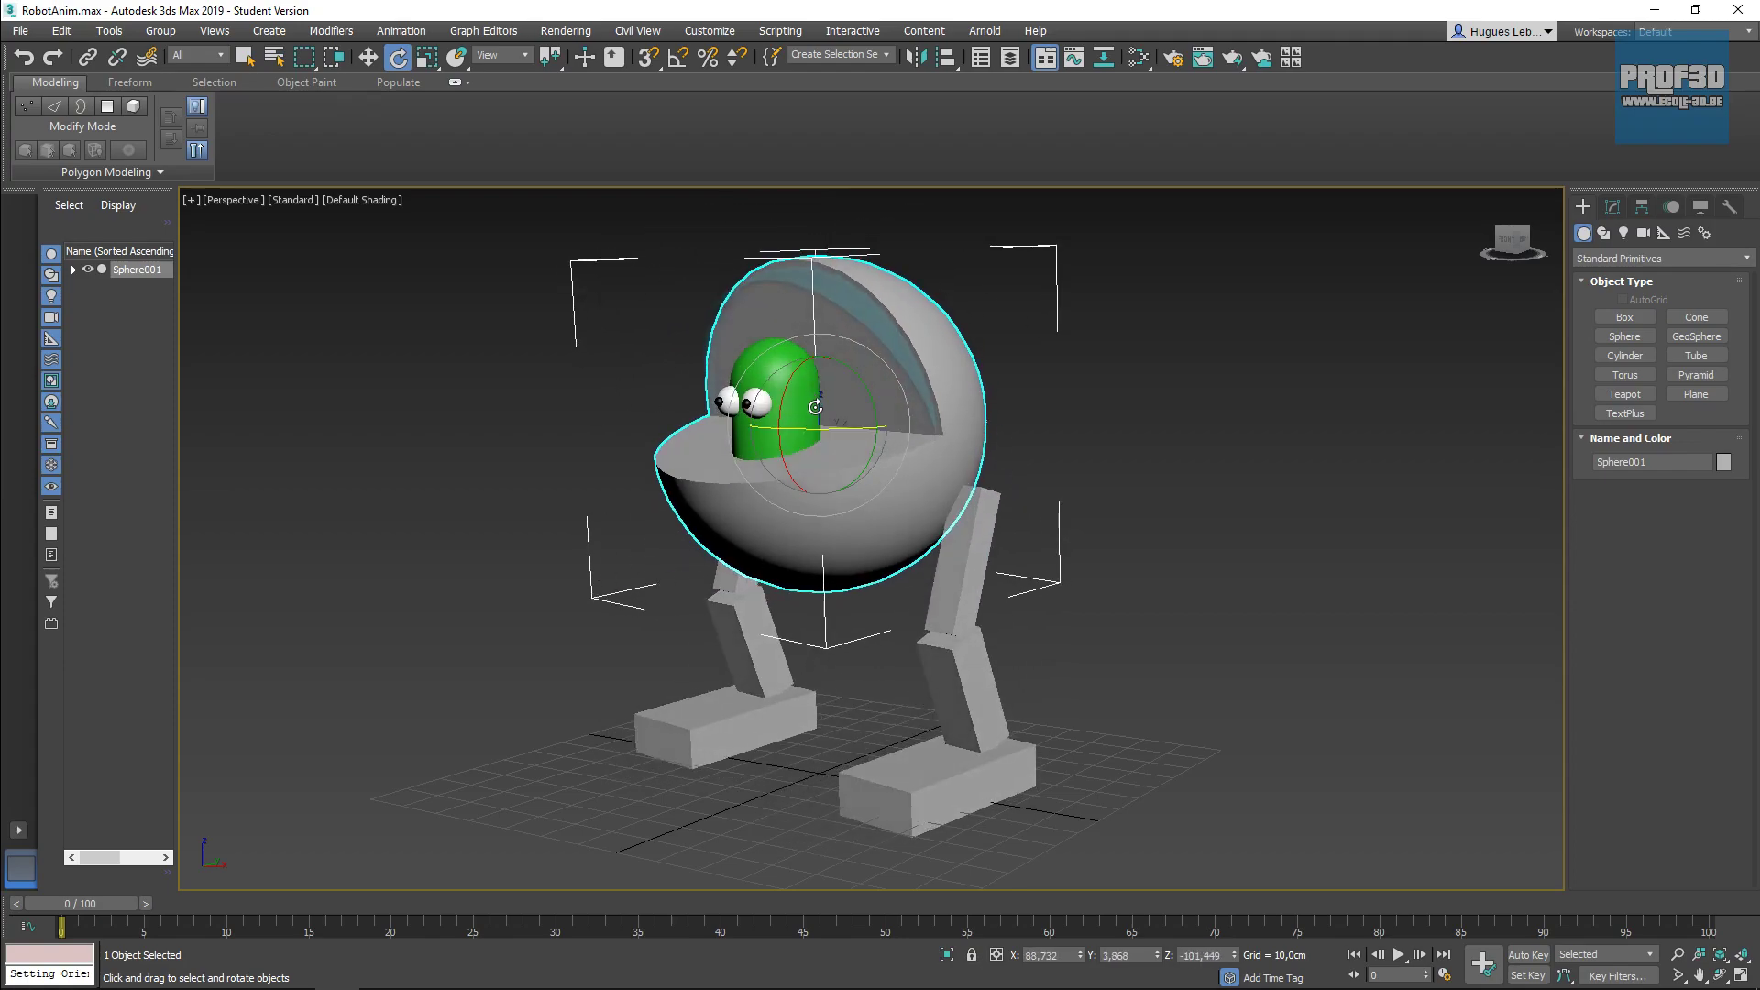
{"action": "key", "text": "ctrl+z"}
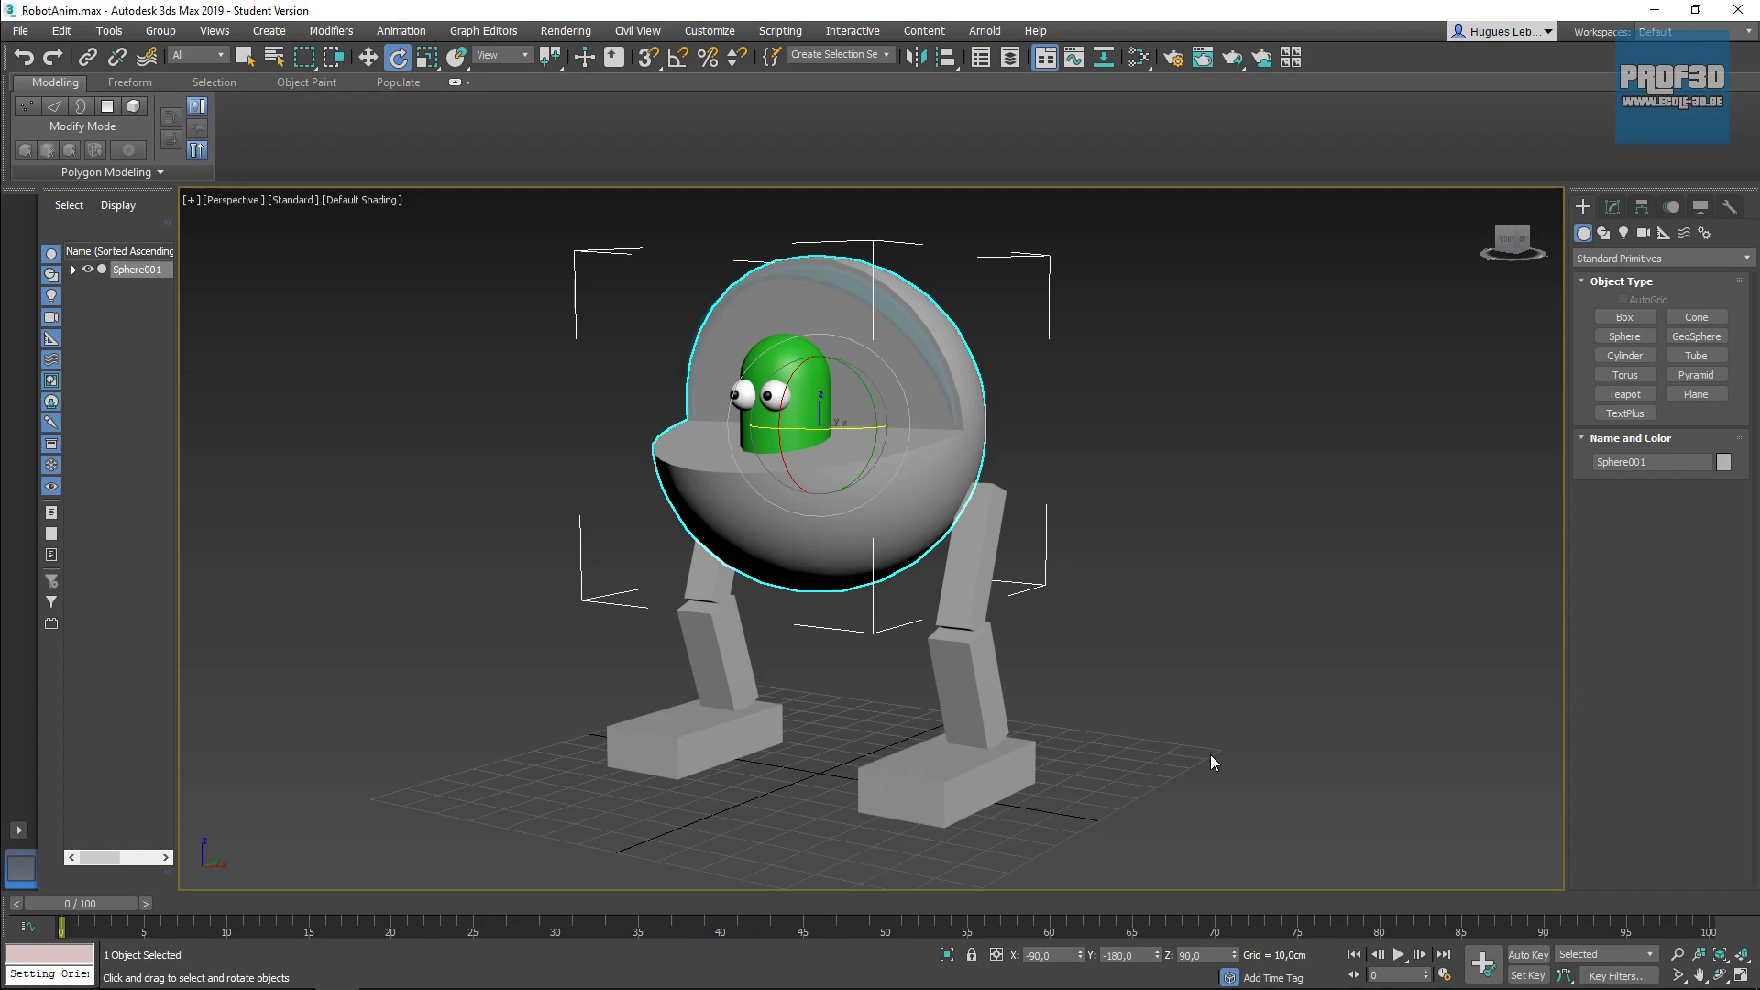
Step: Try rotating the upper leg Box003, lower leg Box002 and foot Box001 in turn, undoing each rotation
{"action": "middle_click_drag", "start_coordinate": [1140, 656], "coordinate": [1112, 597], "text": "alt"}
{"action": "left_click", "coordinate": [958, 472]}
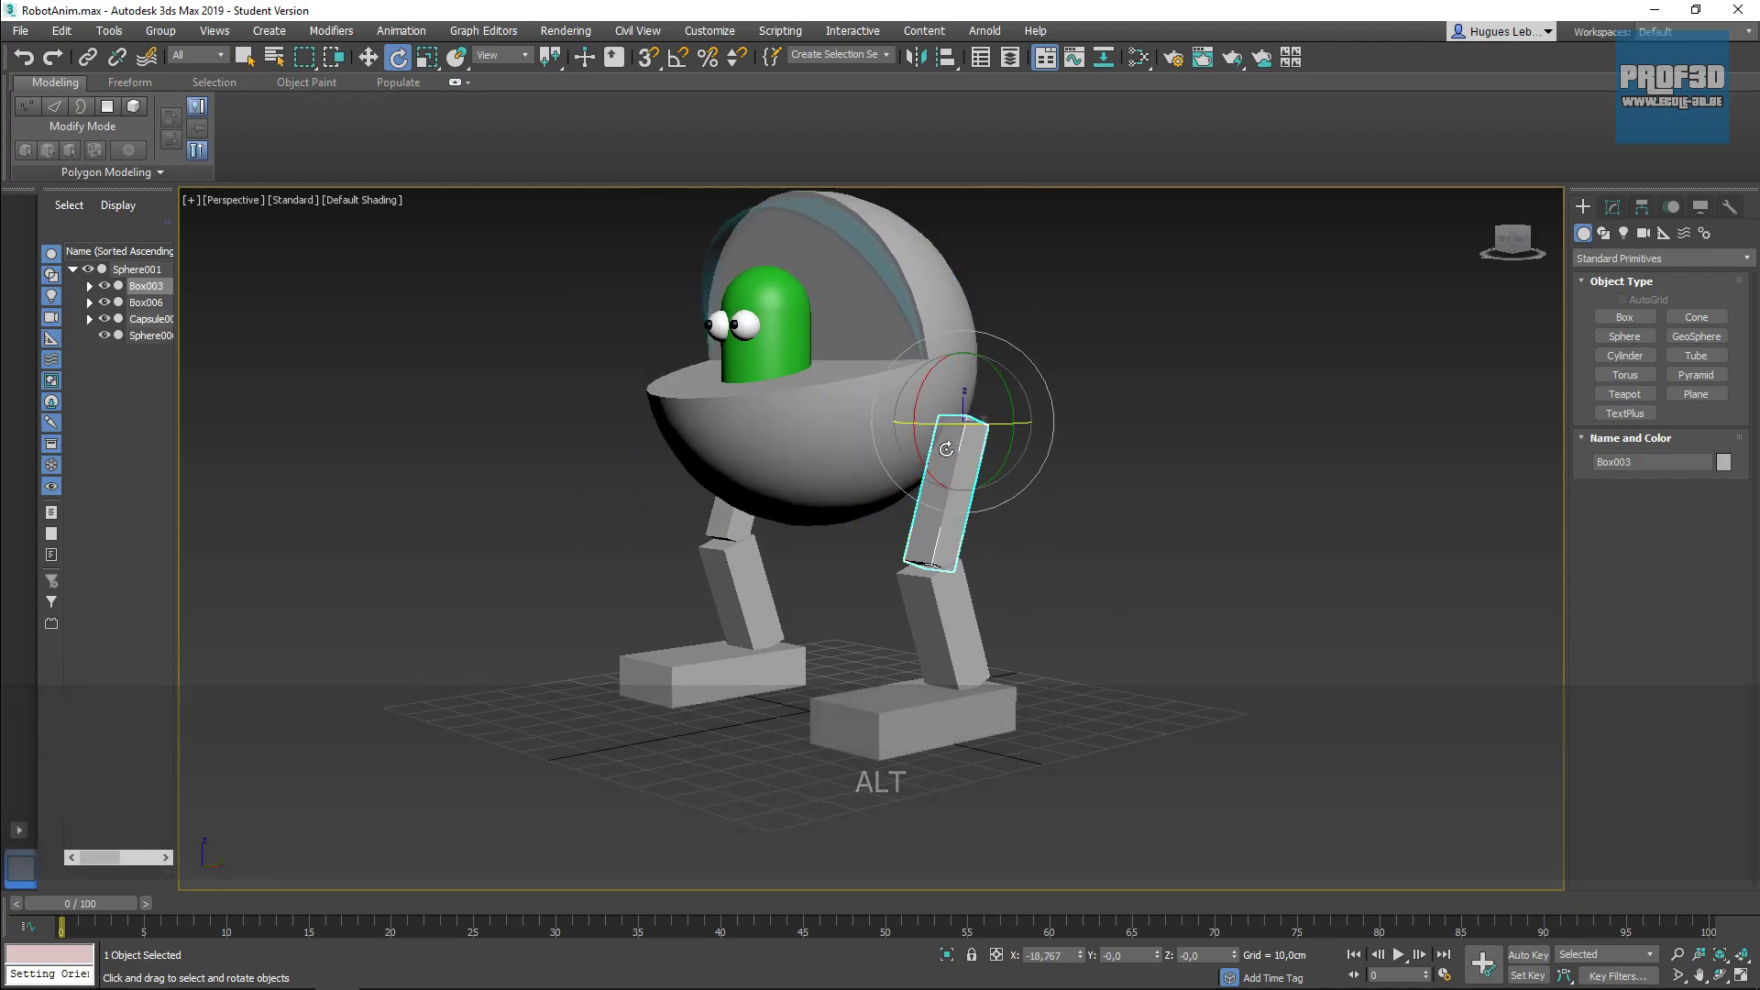
{"action": "left_click_drag", "start_coordinate": [964, 467], "coordinate": [1072, 537]}
{"action": "key", "text": "ctrl+z"}
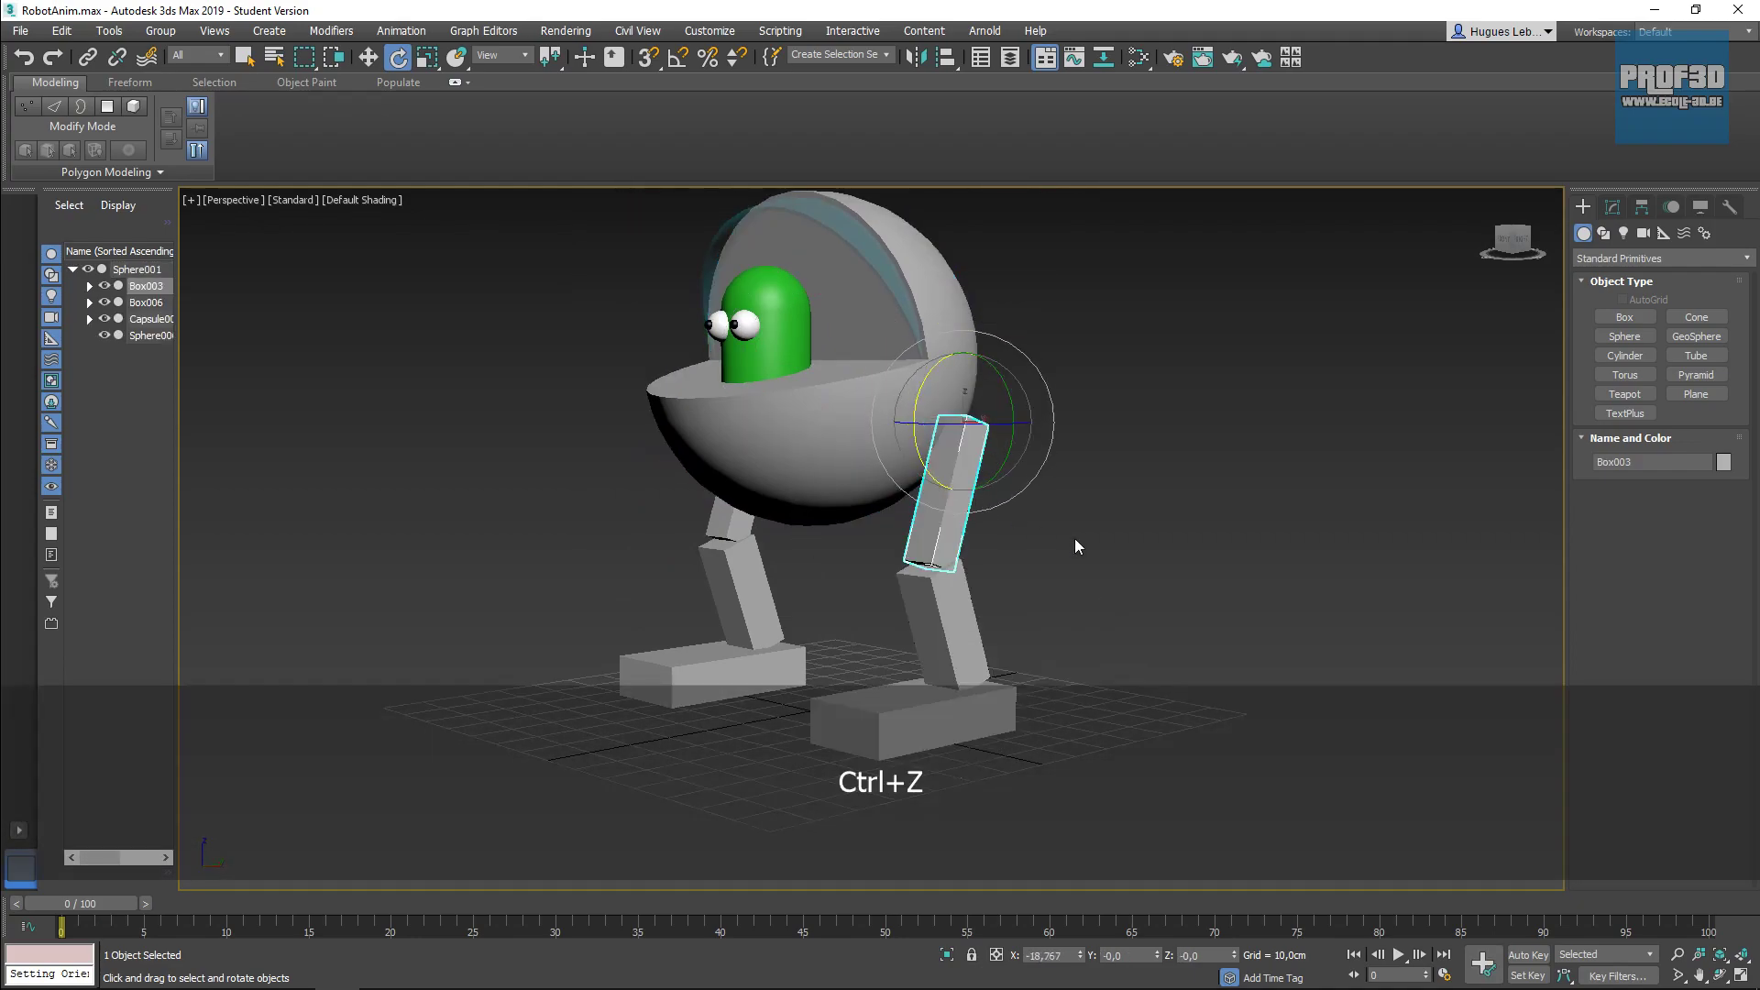
{"action": "left_click", "coordinate": [960, 601]}
{"action": "left_click_drag", "start_coordinate": [960, 601], "coordinate": [1138, 570]}
{"action": "key", "text": "ctrl+z"}
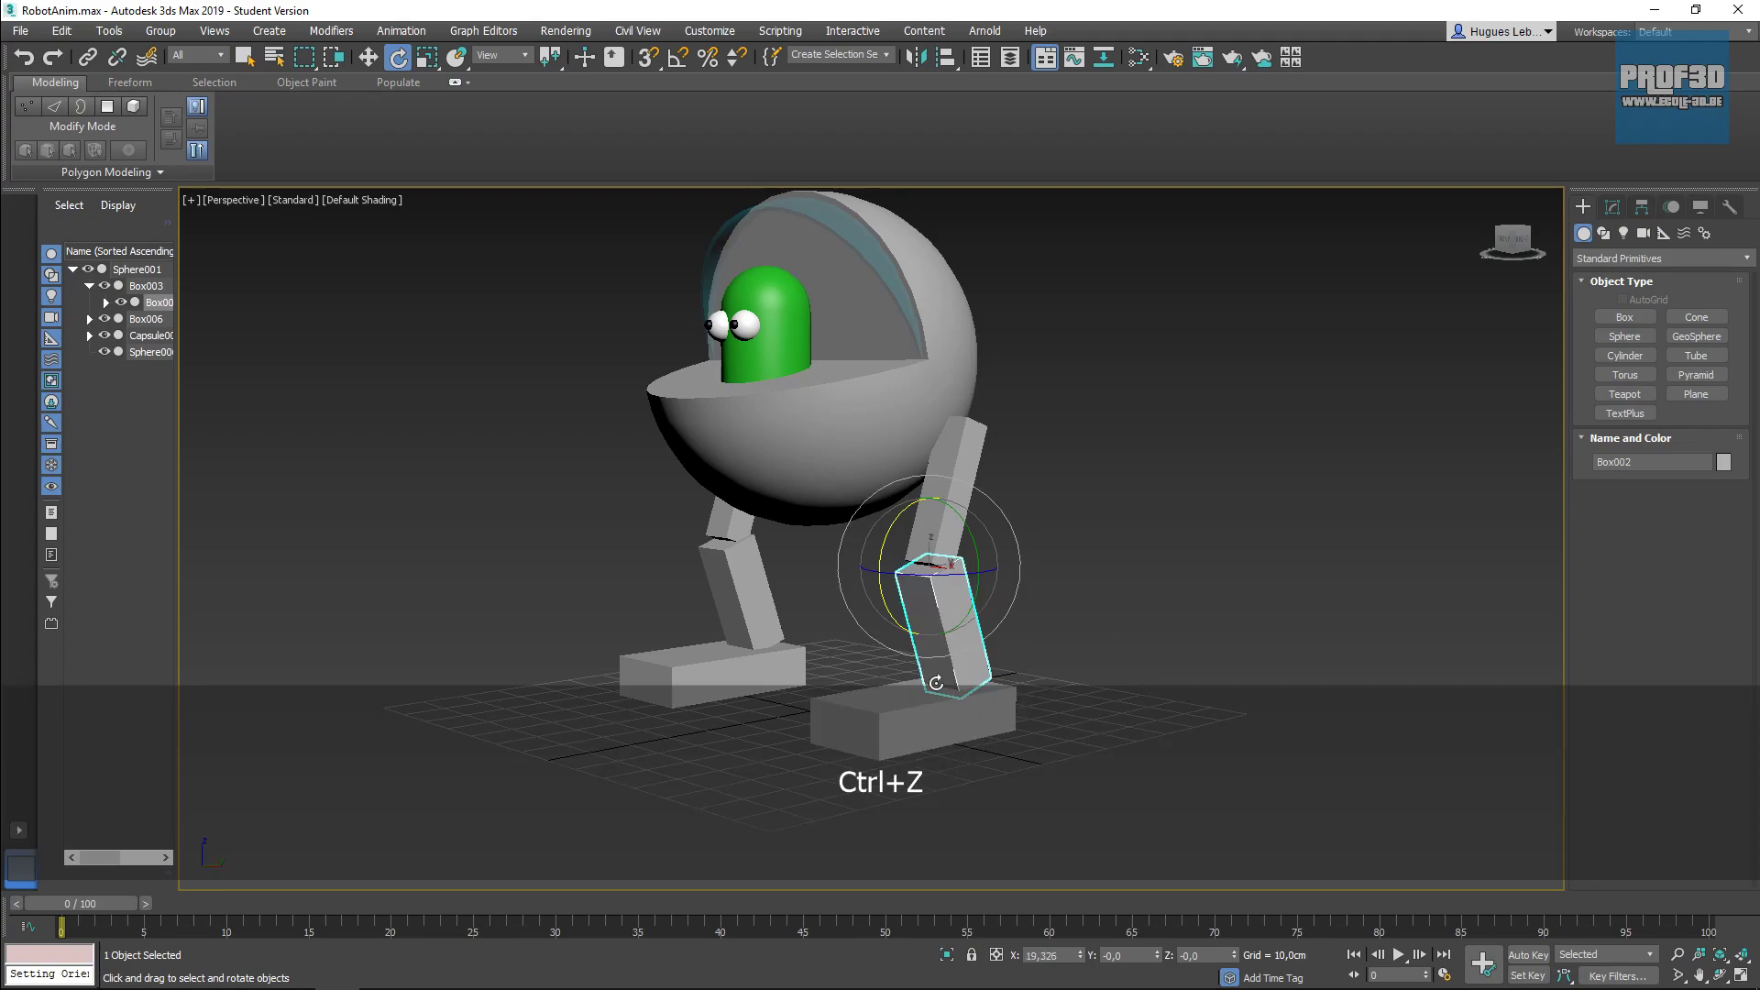
{"action": "left_click", "coordinate": [947, 683]}
{"action": "left_click_drag", "start_coordinate": [948, 683], "coordinate": [1210, 675]}
{"action": "key", "text": "ctrl+z"}
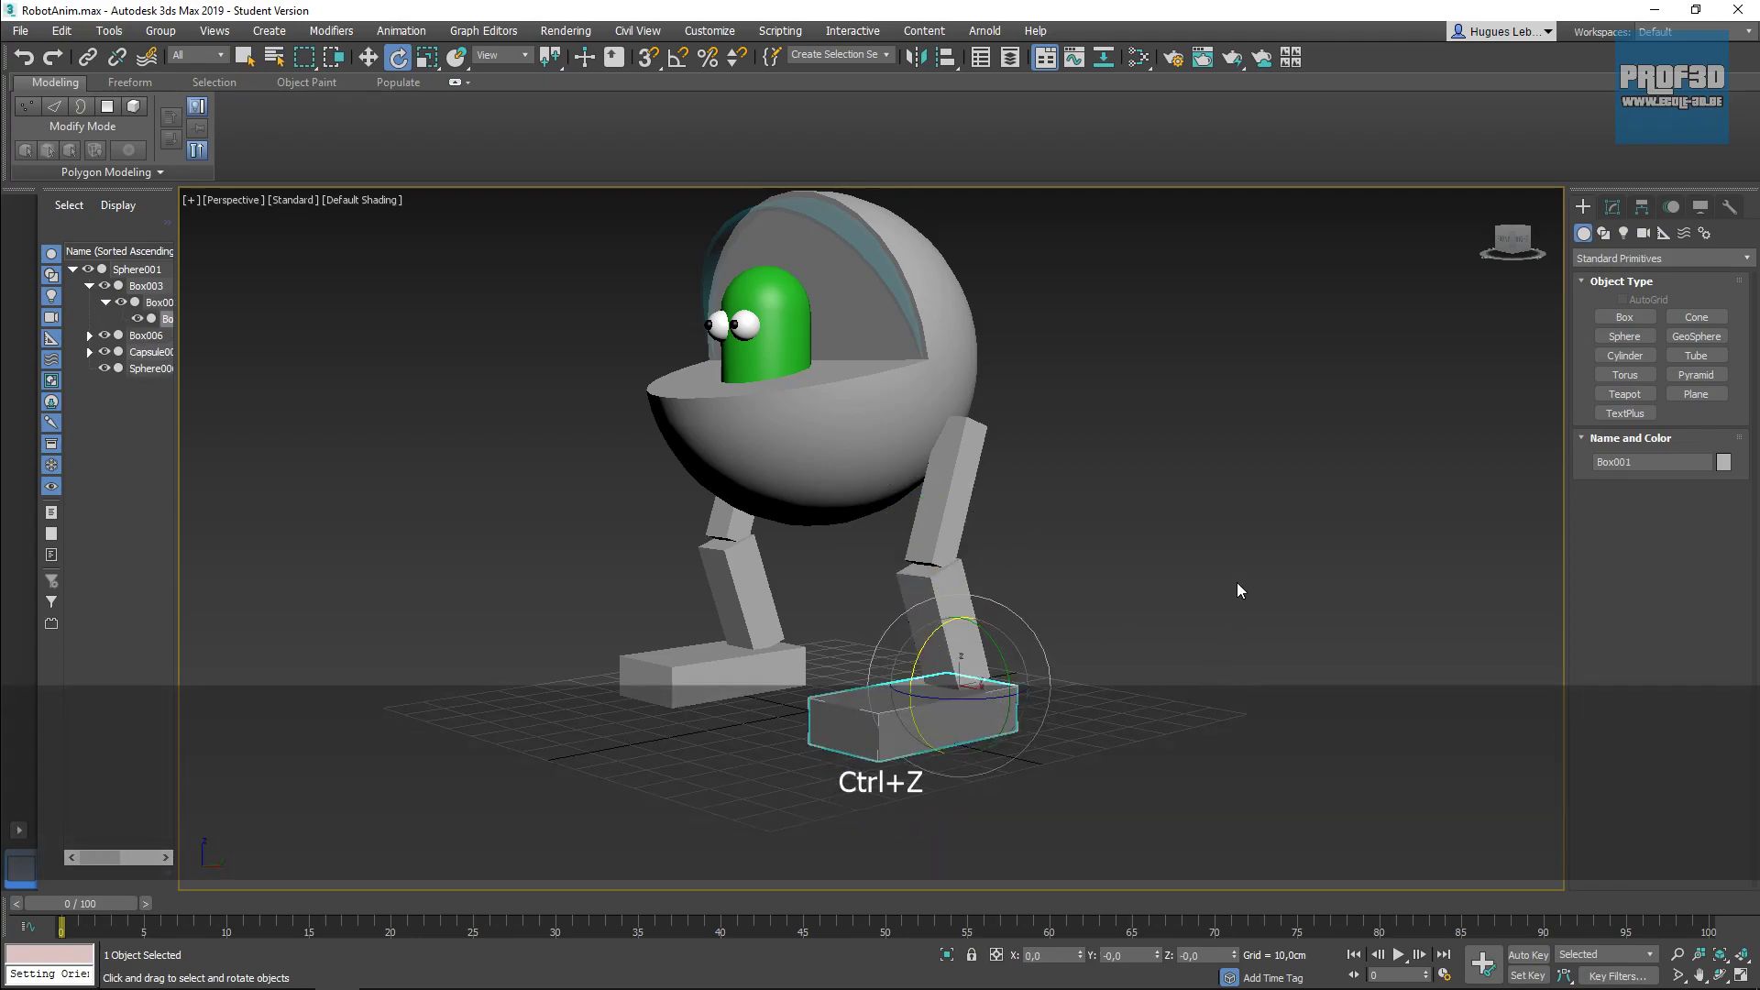
{"action": "left_click", "coordinate": [1179, 601]}
Step: Add an HI Solver IK chain from the upper leg Box003 to the foot Box001
{"action": "middle_click_drag", "start_coordinate": [1178, 601], "coordinate": [1041, 523], "text": "alt"}
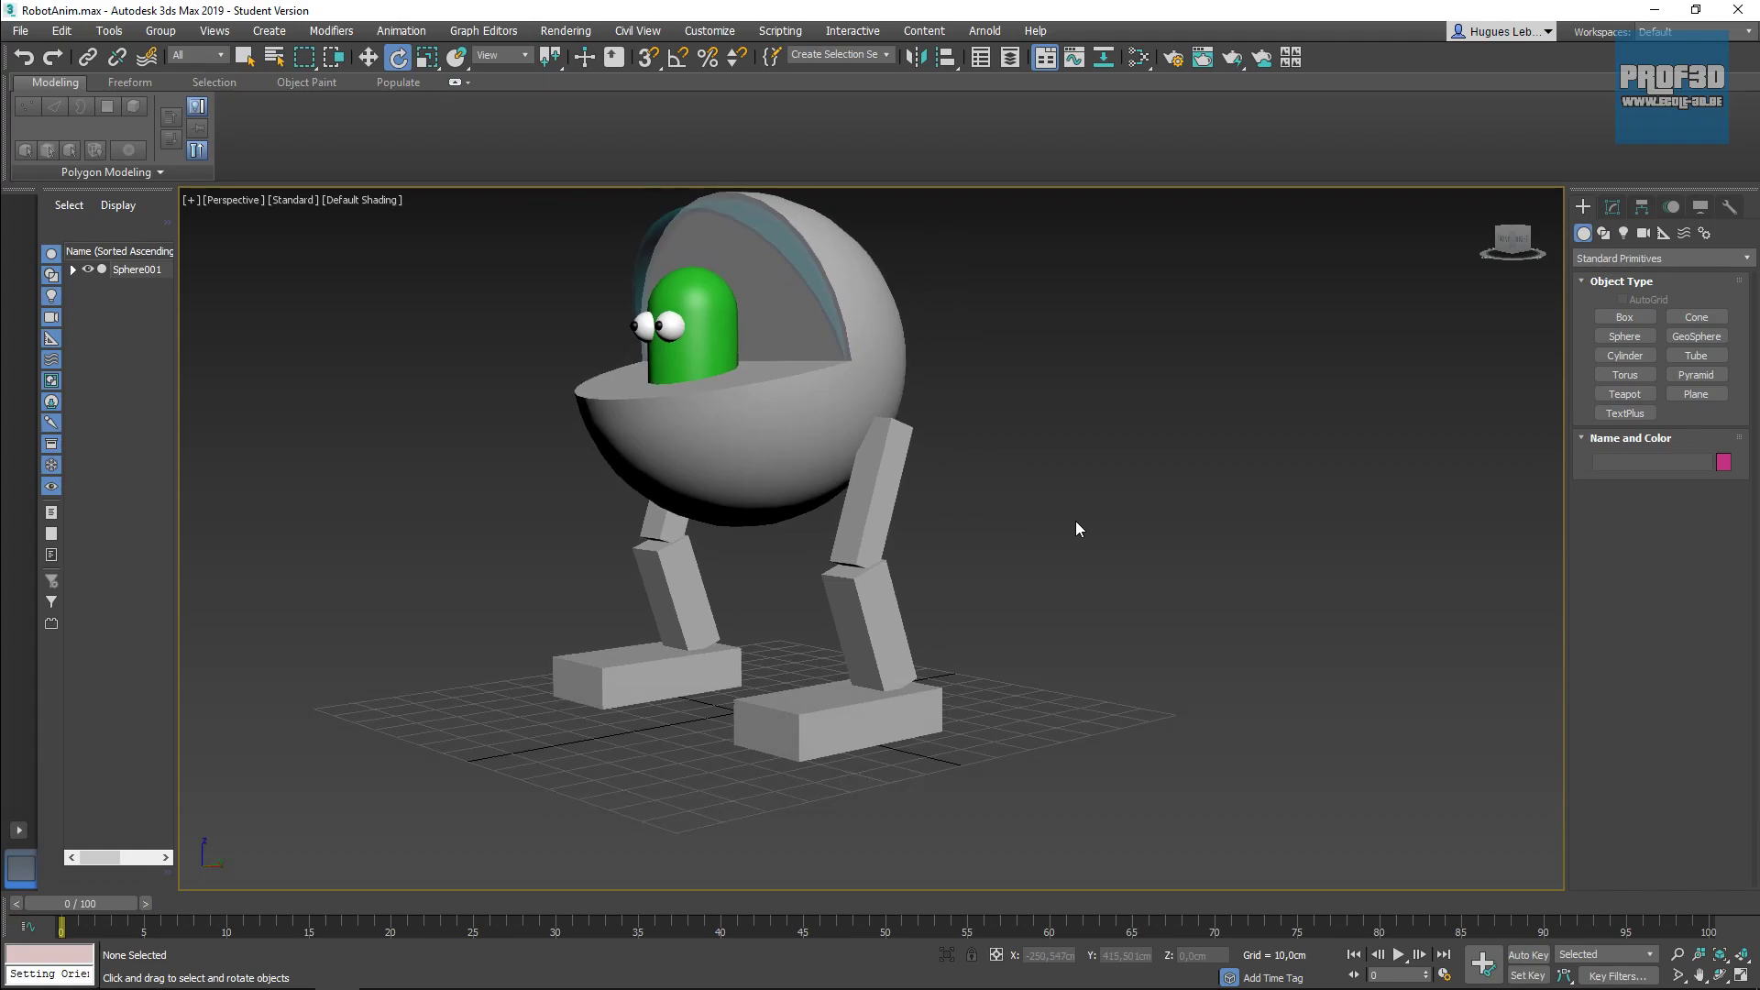
{"action": "middle_click_drag", "start_coordinate": [1096, 660], "coordinate": [1119, 581], "text": "alt"}
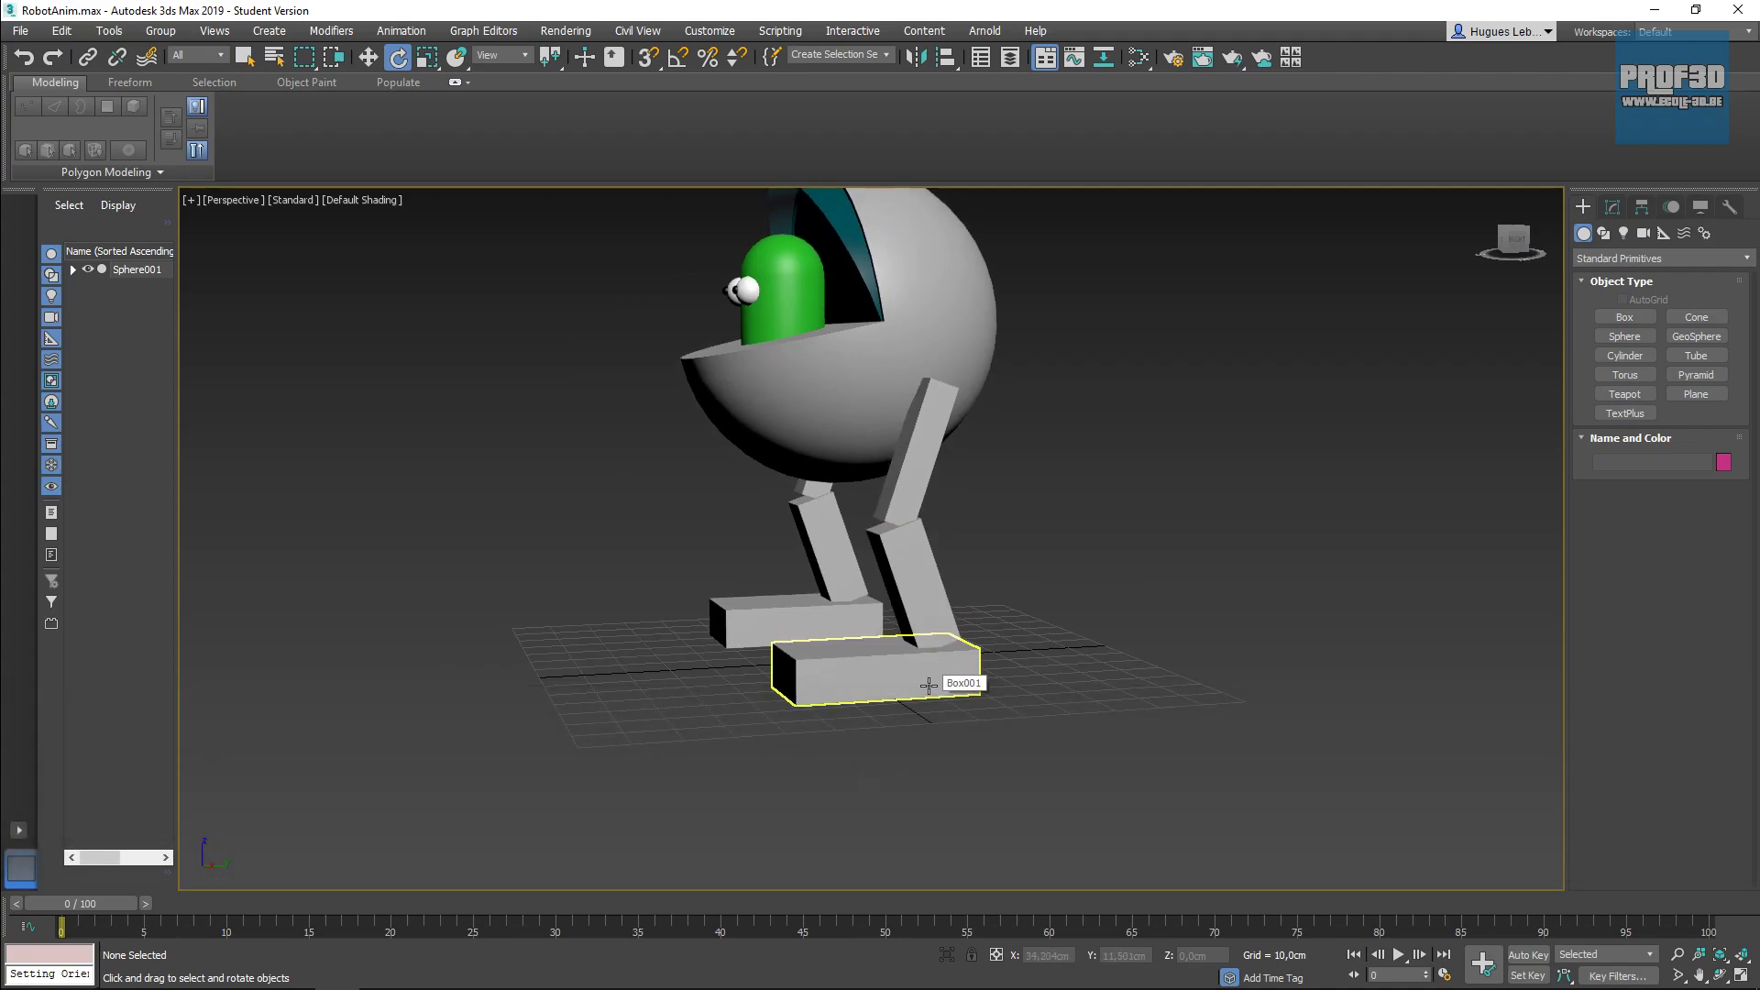
{"action": "left_click", "coordinate": [924, 454]}
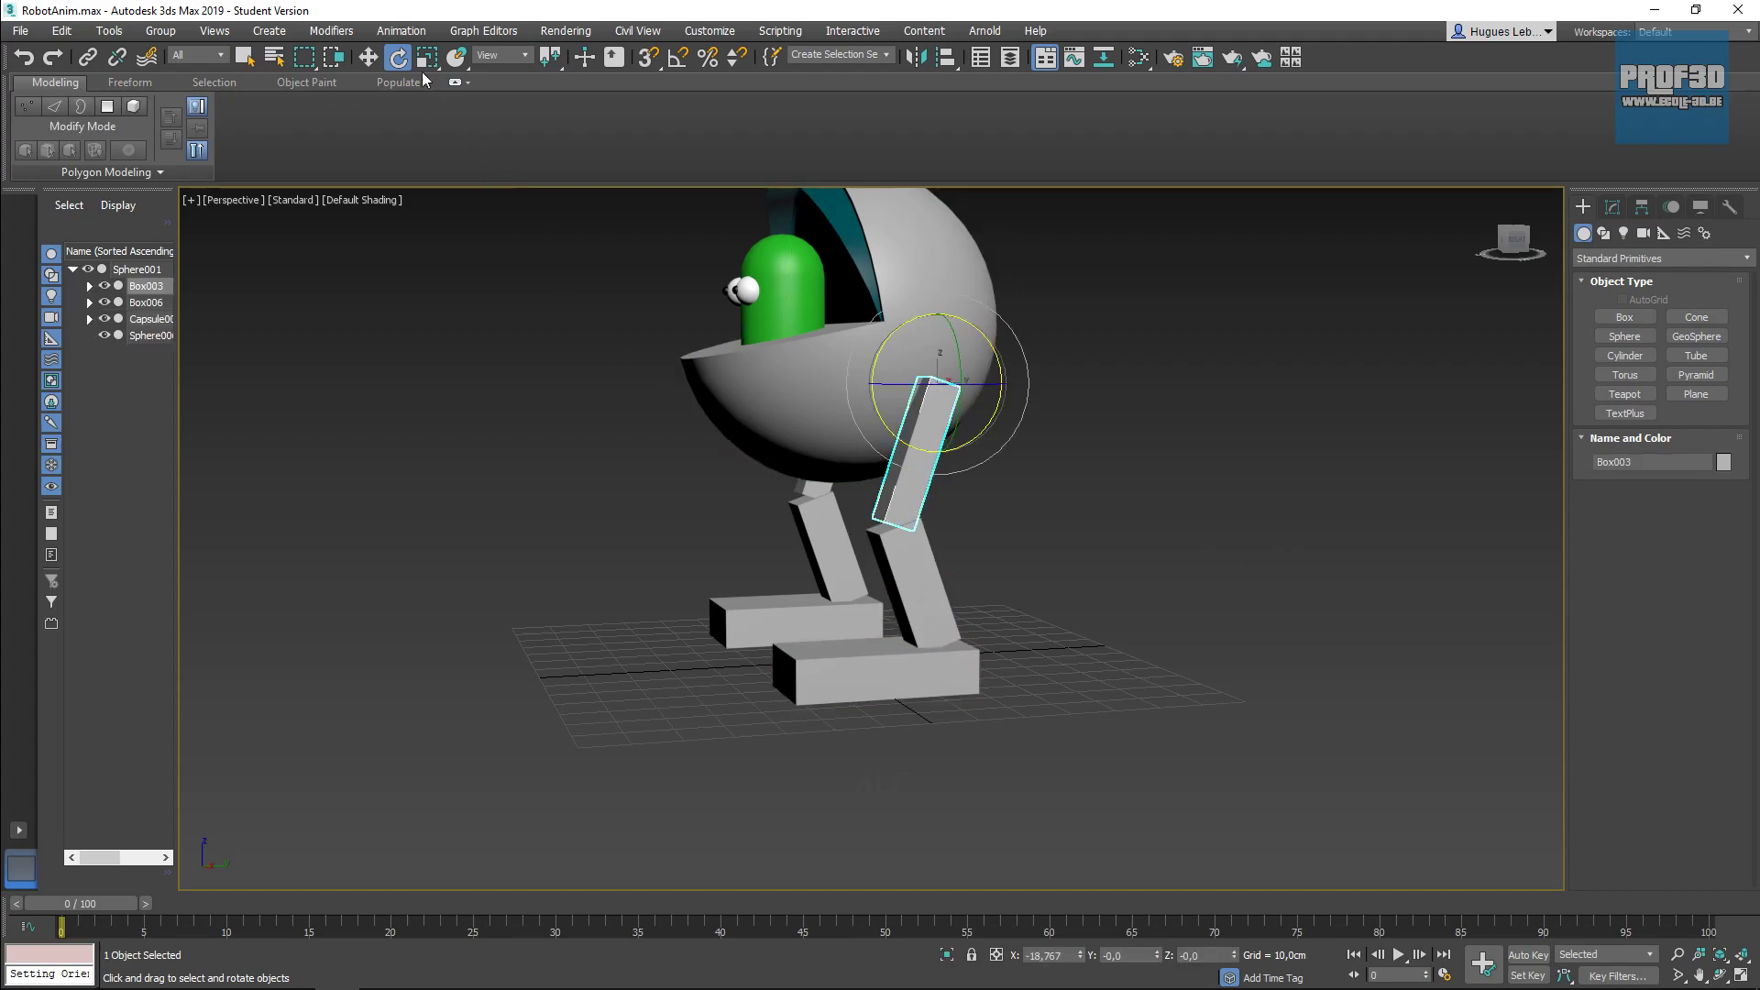
{"action": "left_click", "coordinate": [399, 31]}
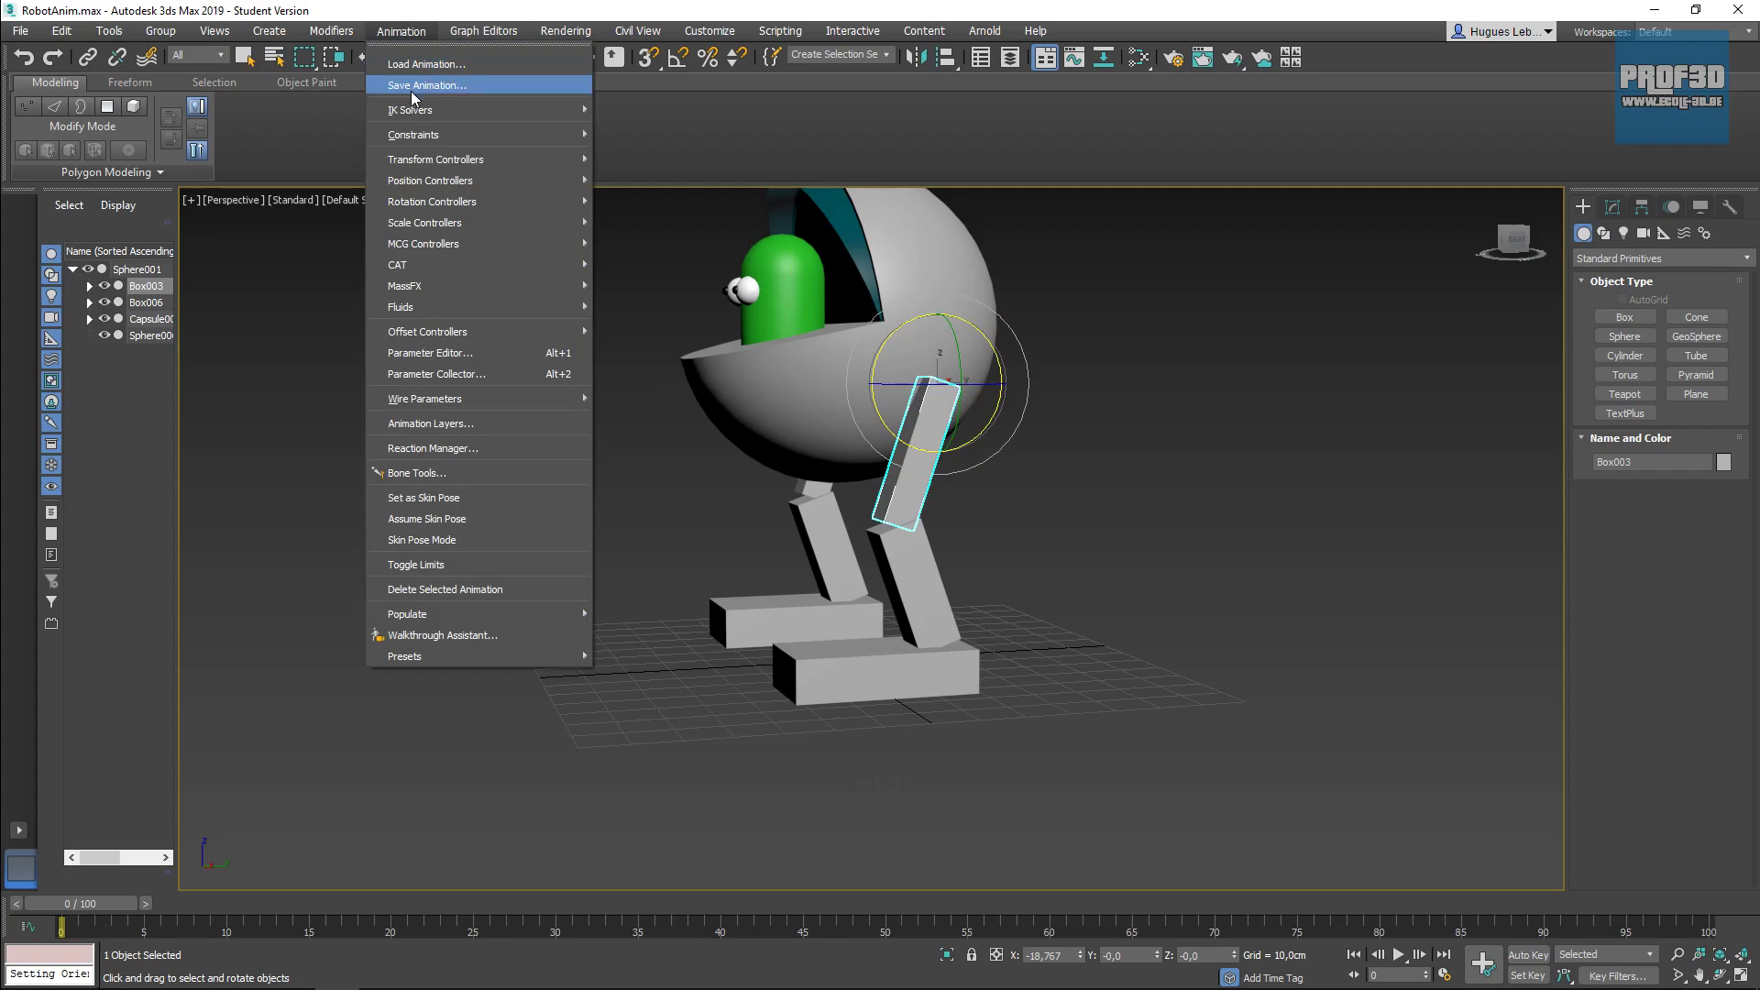
{"action": "mouse_move", "coordinate": [425, 113]}
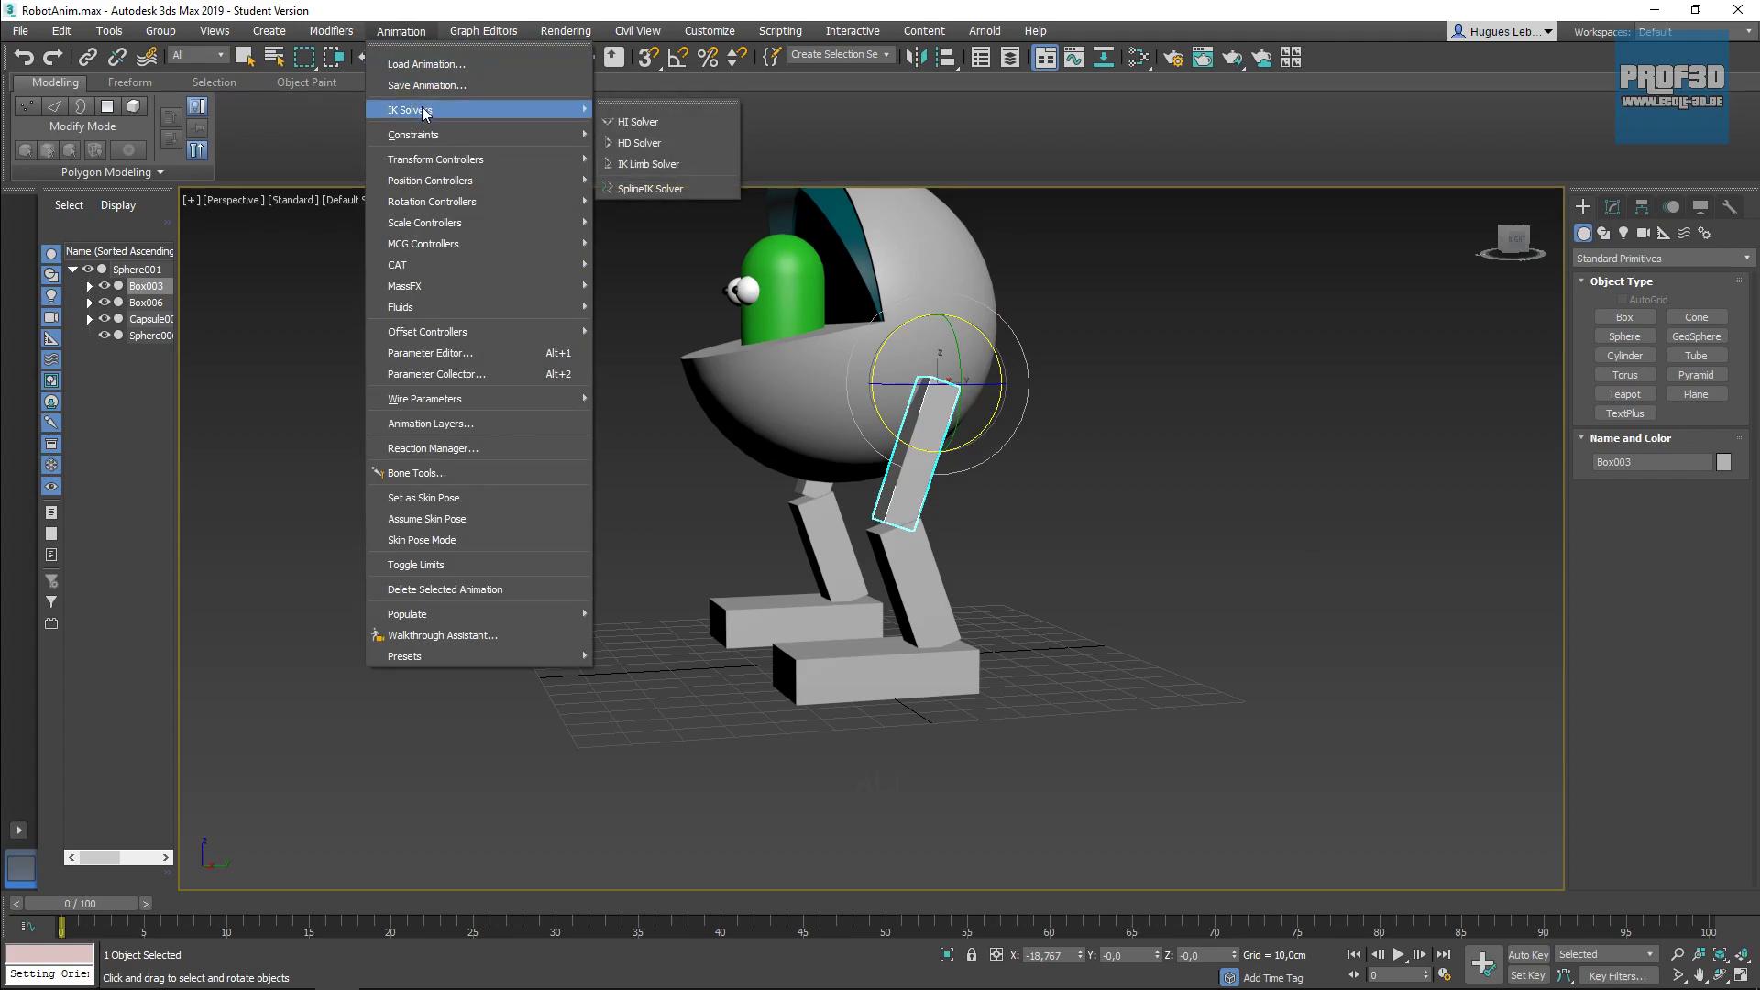
{"action": "left_click", "coordinate": [639, 123]}
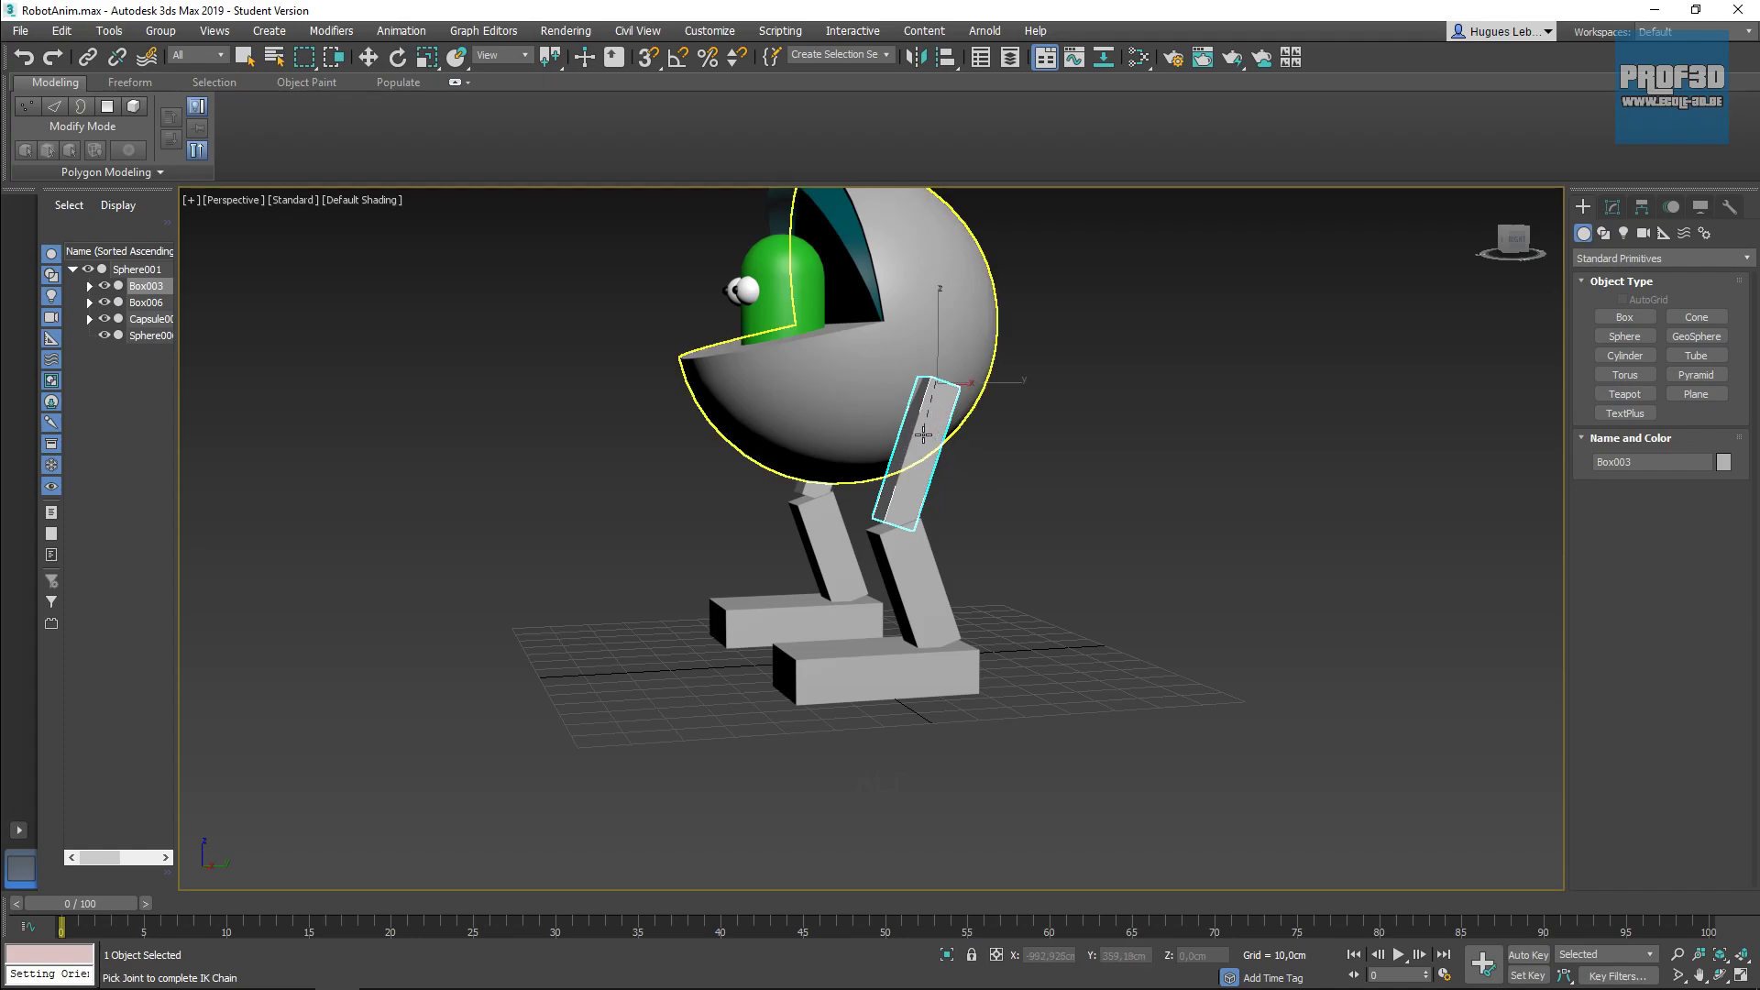
{"action": "left_click", "coordinate": [962, 669]}
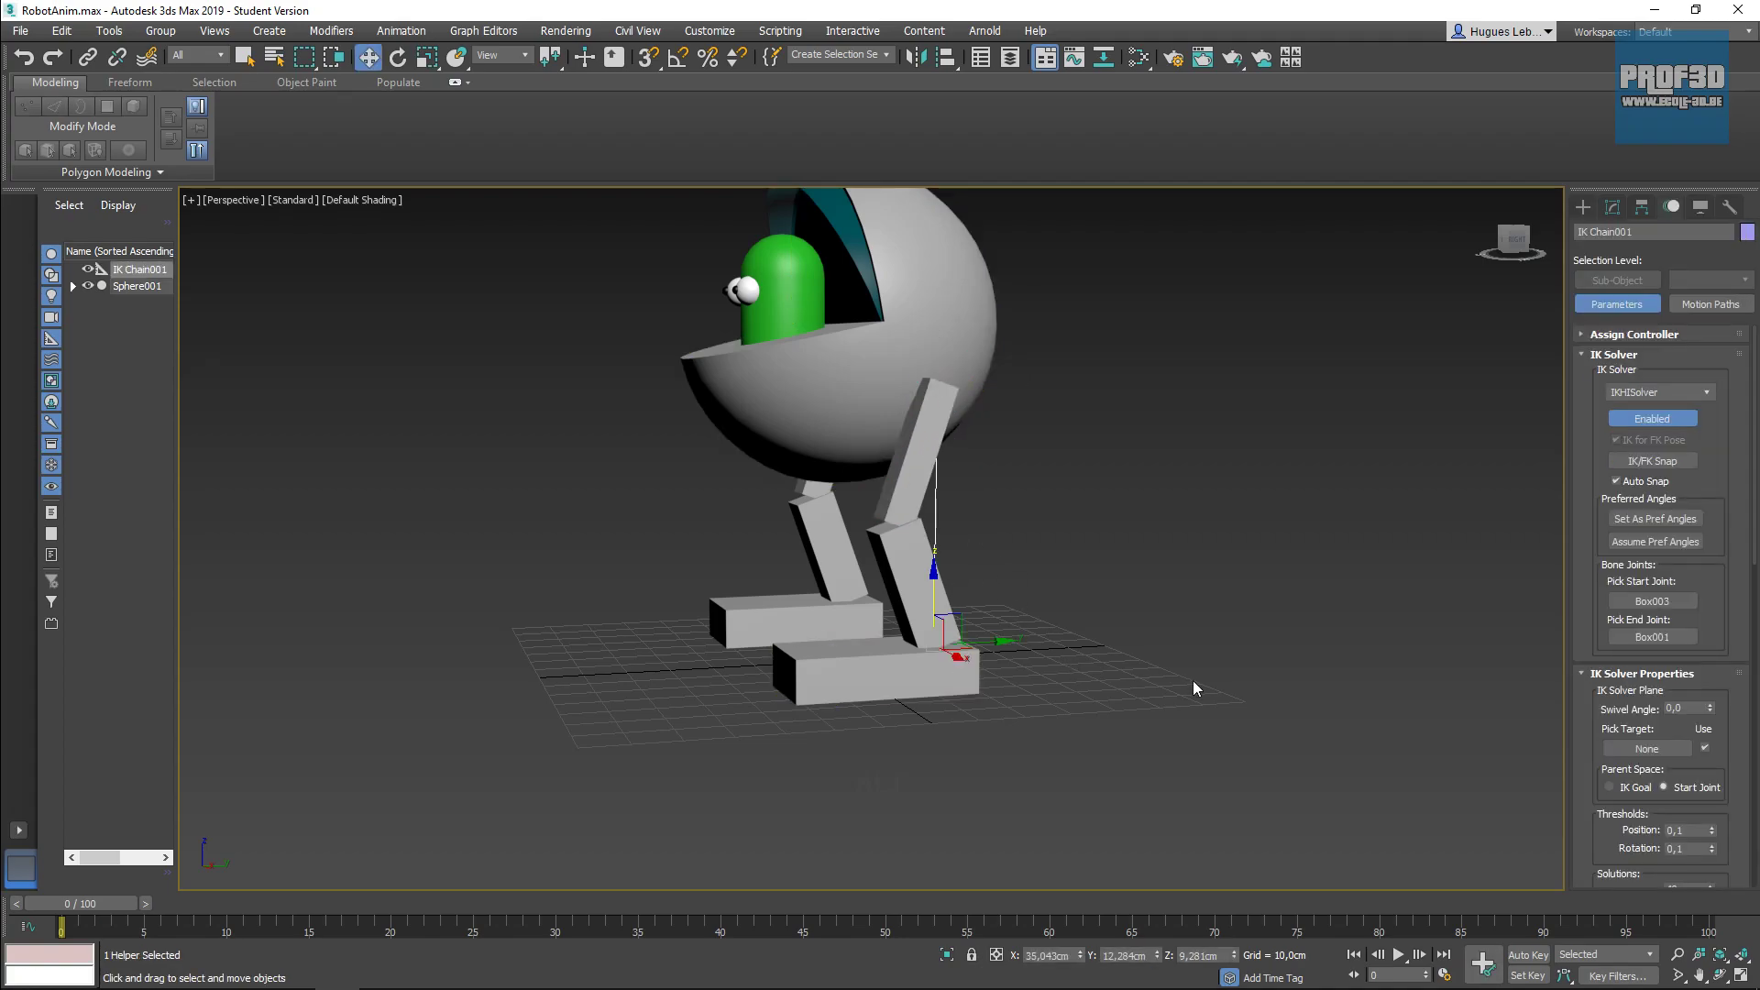
Step: Examine the new IK chain's path through the leg joints in wireframe display, and return to shaded display
{"action": "key", "text": "F3"}
{"action": "middle_click_drag", "start_coordinate": [1076, 619], "coordinate": [919, 647], "text": "alt"}
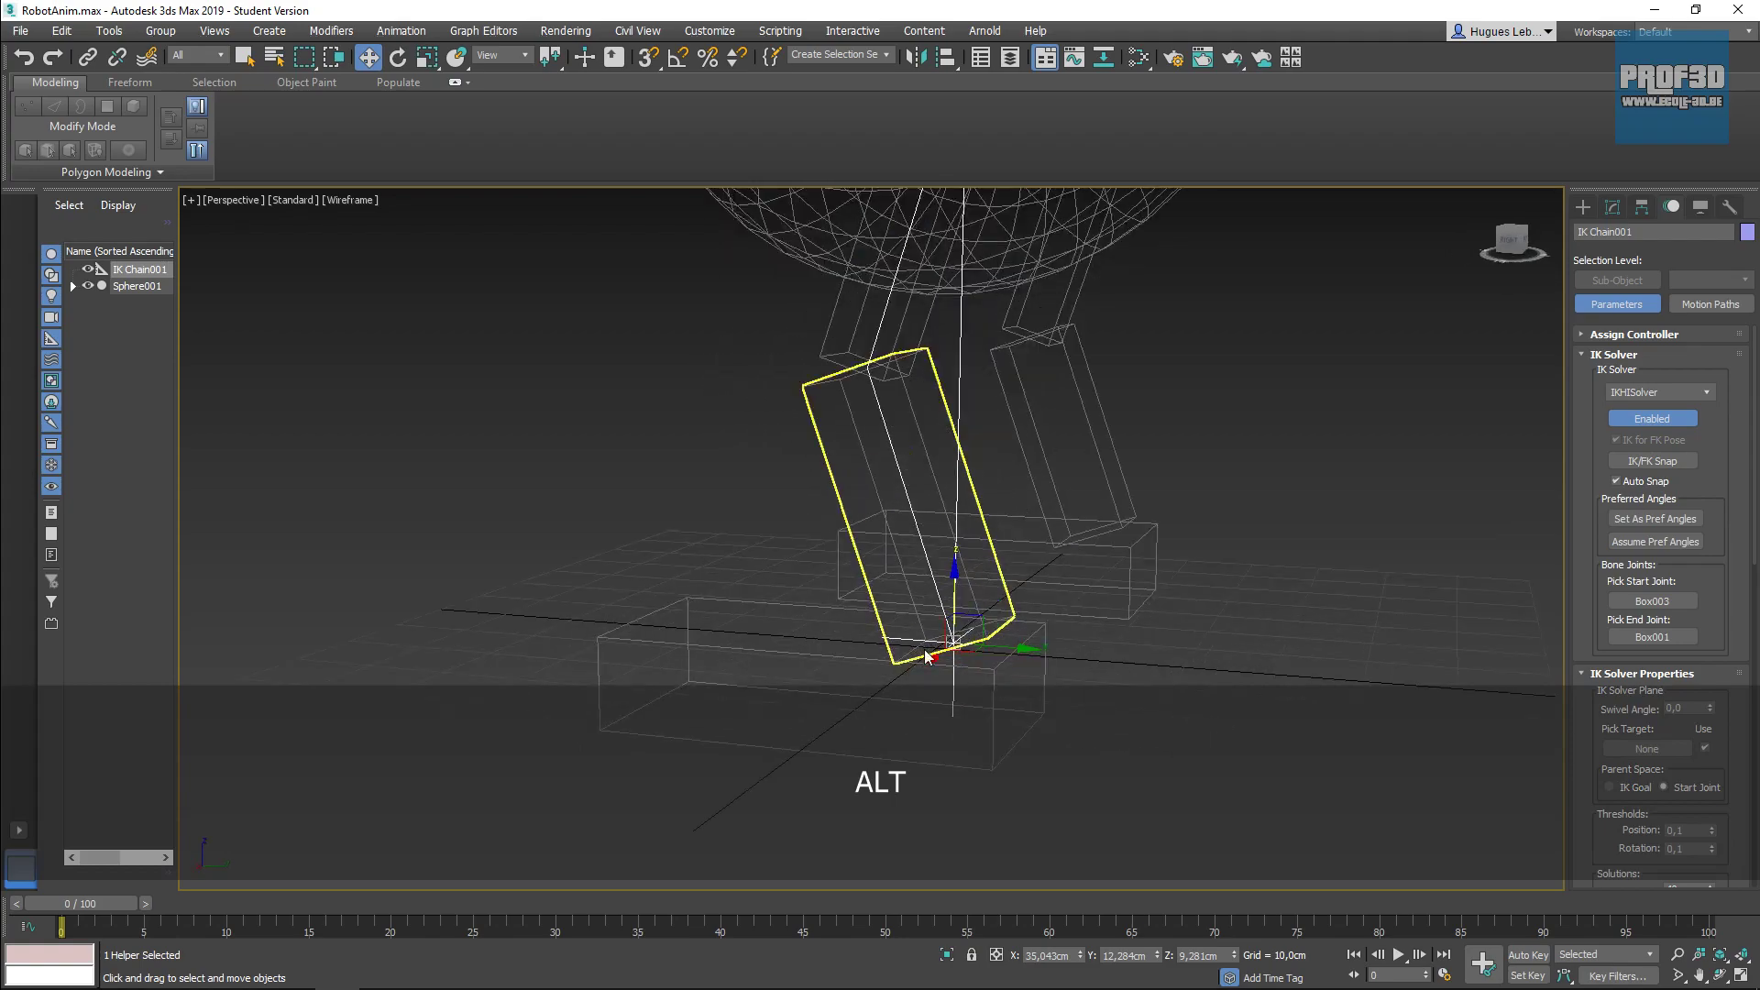
{"action": "scroll", "coordinate": [1140, 612], "scroll_direction": "down", "scroll_amount": 5}
{"action": "scroll", "coordinate": [1067, 633], "scroll_direction": "up", "scroll_amount": 5}
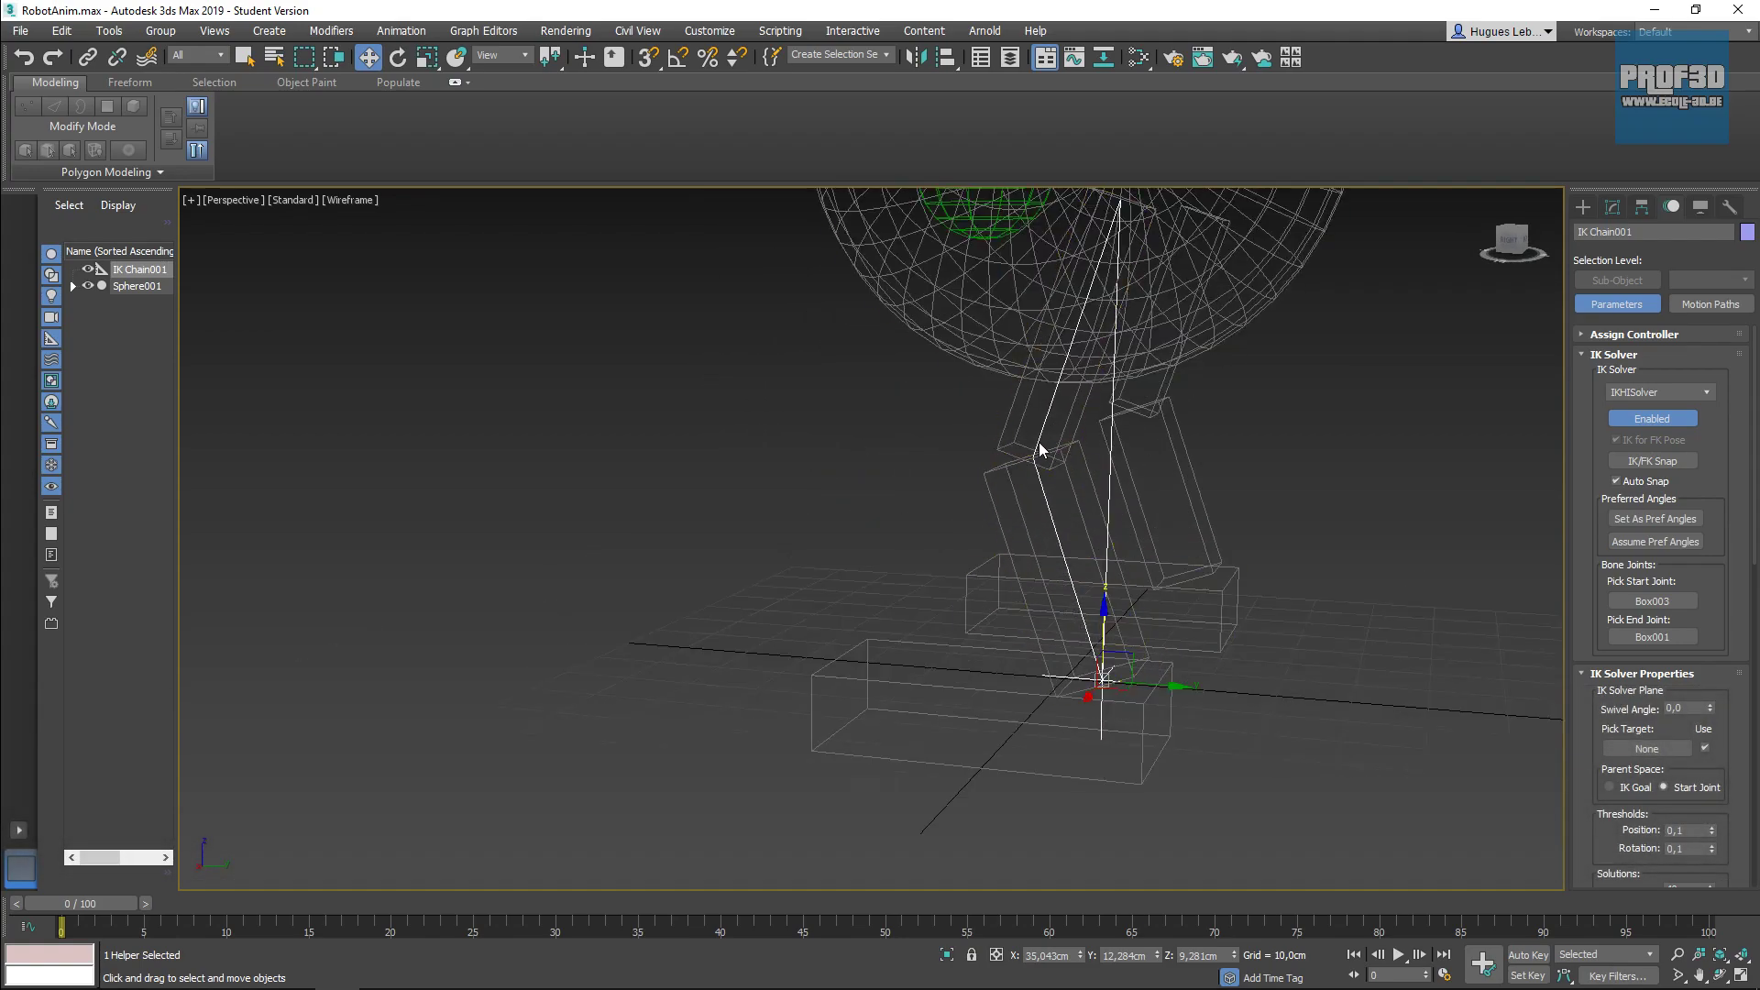
{"action": "middle_click_drag", "start_coordinate": [1345, 616], "coordinate": [1208, 609], "text": "alt"}
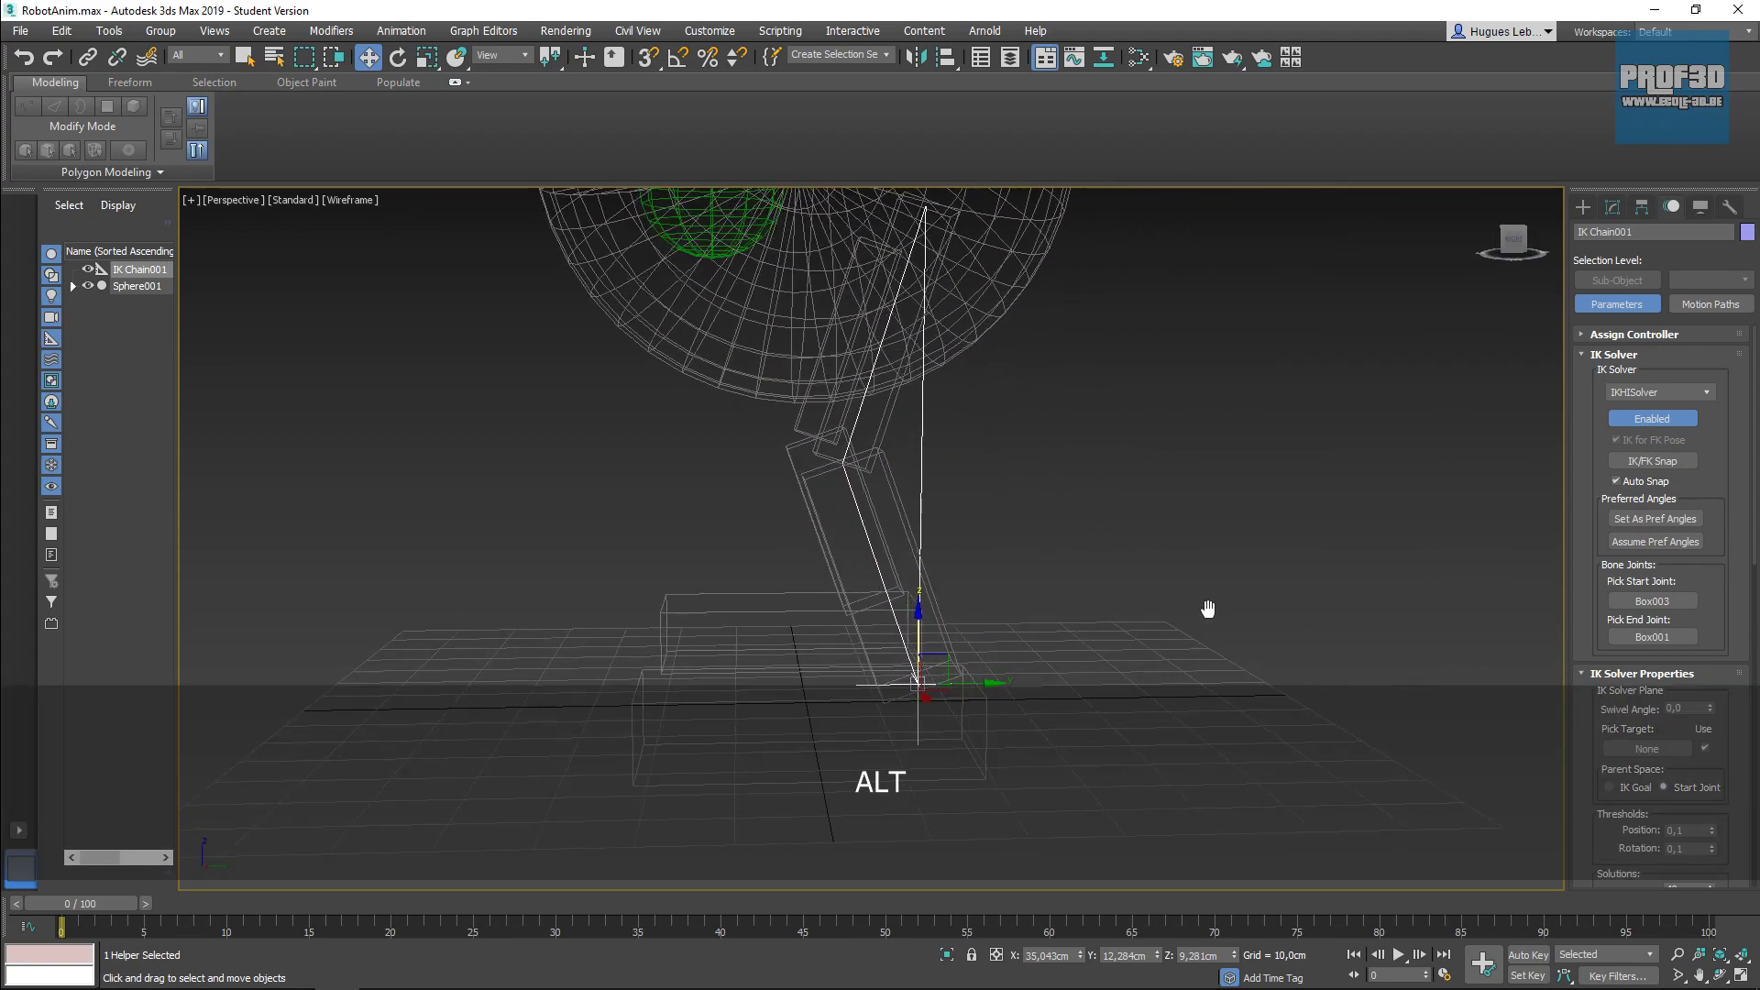
{"action": "key", "text": "F3"}
Step: Try moving the leg's IK goal and the robot's body sphere, undoing each move
{"action": "mouse_move", "coordinate": [927, 664]}
{"action": "left_mouse_down"}
{"action": "mouse_move", "coordinate": [999, 632]}
{"action": "mouse_move", "coordinate": [1063, 523]}
{"action": "mouse_move", "coordinate": [833, 495]}
{"action": "mouse_move", "coordinate": [871, 620]}
{"action": "mouse_move", "coordinate": [734, 617]}
{"action": "mouse_move", "coordinate": [729, 497]}
{"action": "mouse_move", "coordinate": [780, 443]}
{"action": "mouse_move", "coordinate": [1067, 476]}
{"action": "mouse_move", "coordinate": [788, 609]}
{"action": "mouse_move", "coordinate": [906, 508]}
{"action": "mouse_move", "coordinate": [706, 583]}
{"action": "mouse_move", "coordinate": [844, 513]}
{"action": "mouse_move", "coordinate": [800, 637]}
{"action": "mouse_move", "coordinate": [848, 480]}
{"action": "mouse_move", "coordinate": [958, 536]}
{"action": "mouse_move", "coordinate": [876, 540]}
{"action": "mouse_move", "coordinate": [903, 564]}
{"action": "left_mouse_up"}
{"action": "key", "text": "ctrl+z"}
{"action": "middle_click_drag", "start_coordinate": [1054, 537], "coordinate": [1157, 601]}
{"action": "scroll", "coordinate": [1061, 640], "scroll_direction": "down", "scroll_amount": 5}
{"action": "left_click", "coordinate": [1022, 504]}
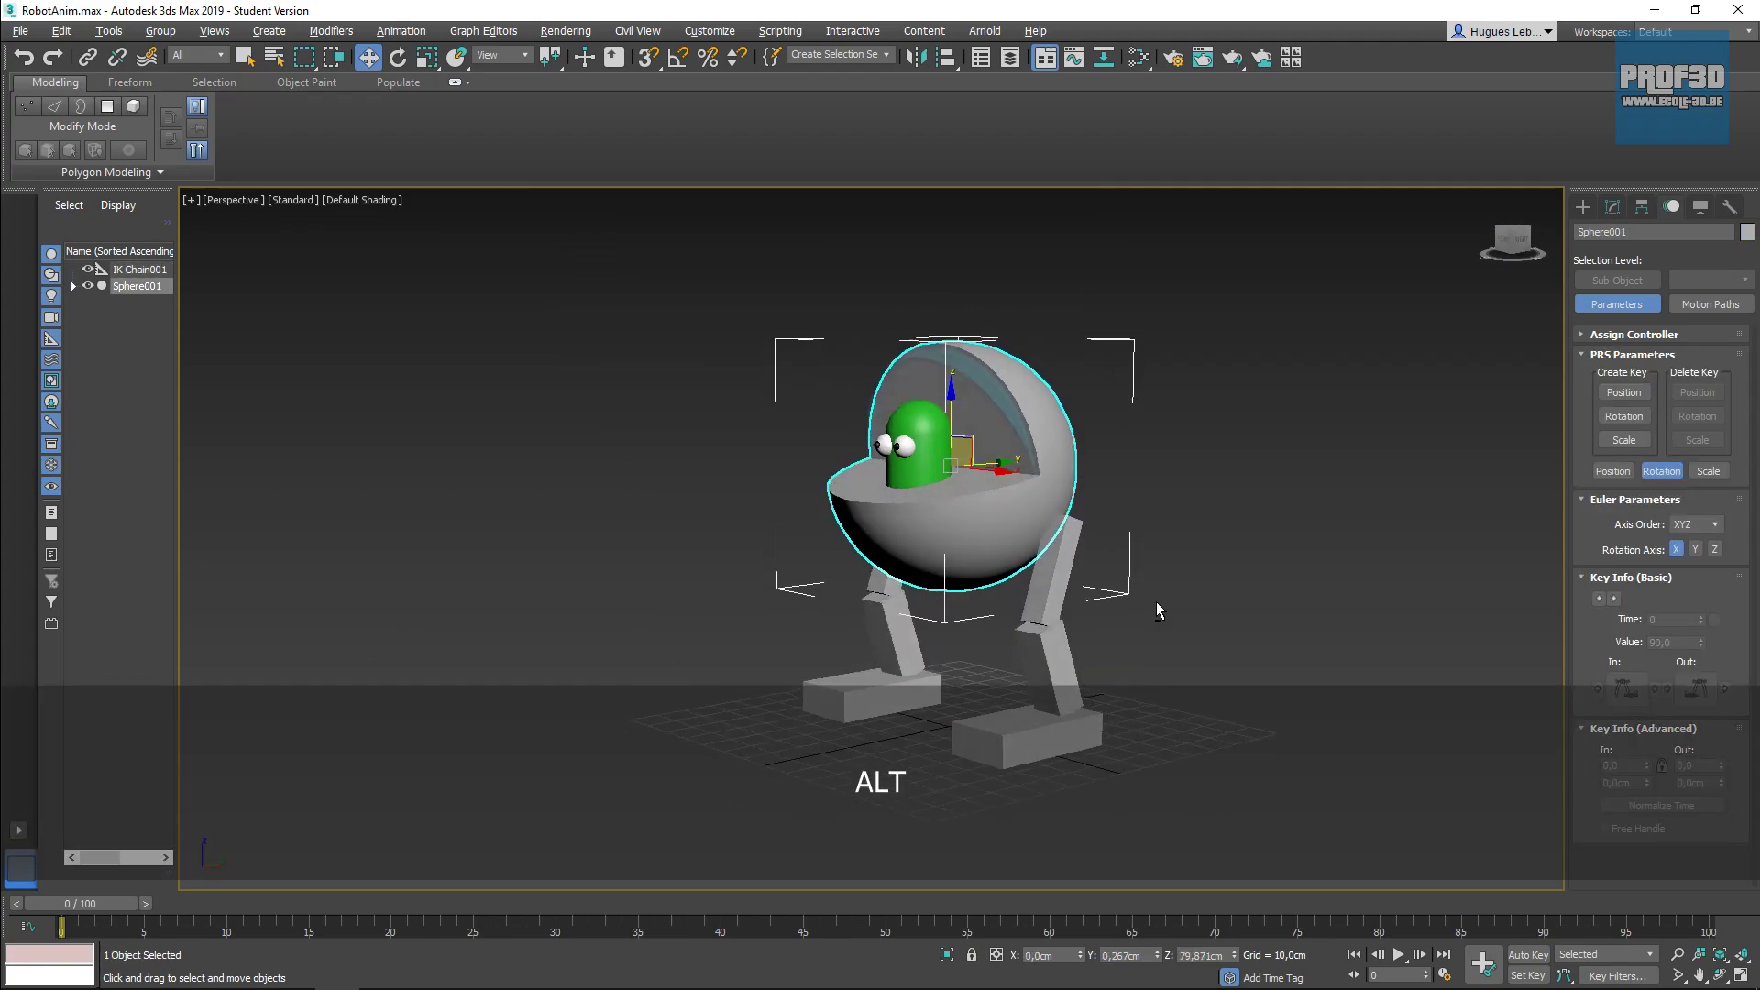
{"action": "scroll", "coordinate": [1157, 601], "scroll_direction": "up", "scroll_amount": 1}
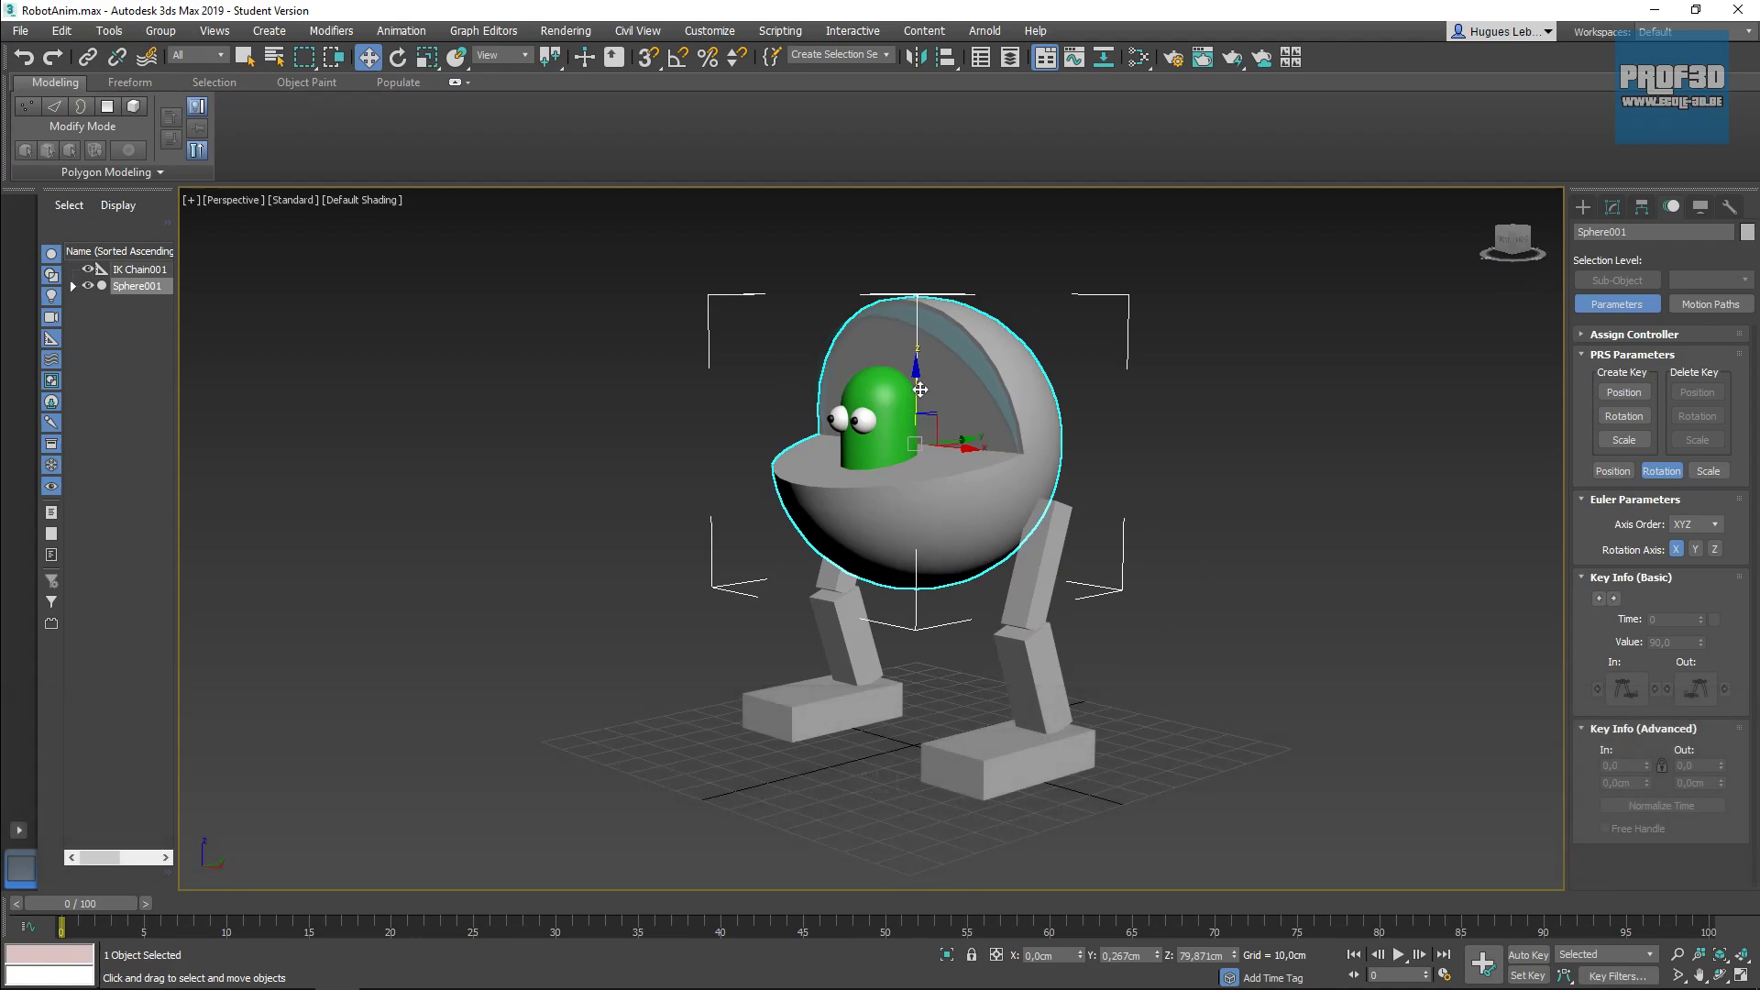
{"action": "mouse_move", "coordinate": [921, 389]}
{"action": "left_mouse_down"}
{"action": "mouse_move", "coordinate": [932, 494]}
{"action": "mouse_move", "coordinate": [935, 385]}
{"action": "left_mouse_up"}
{"action": "key", "text": "ctrl+z"}
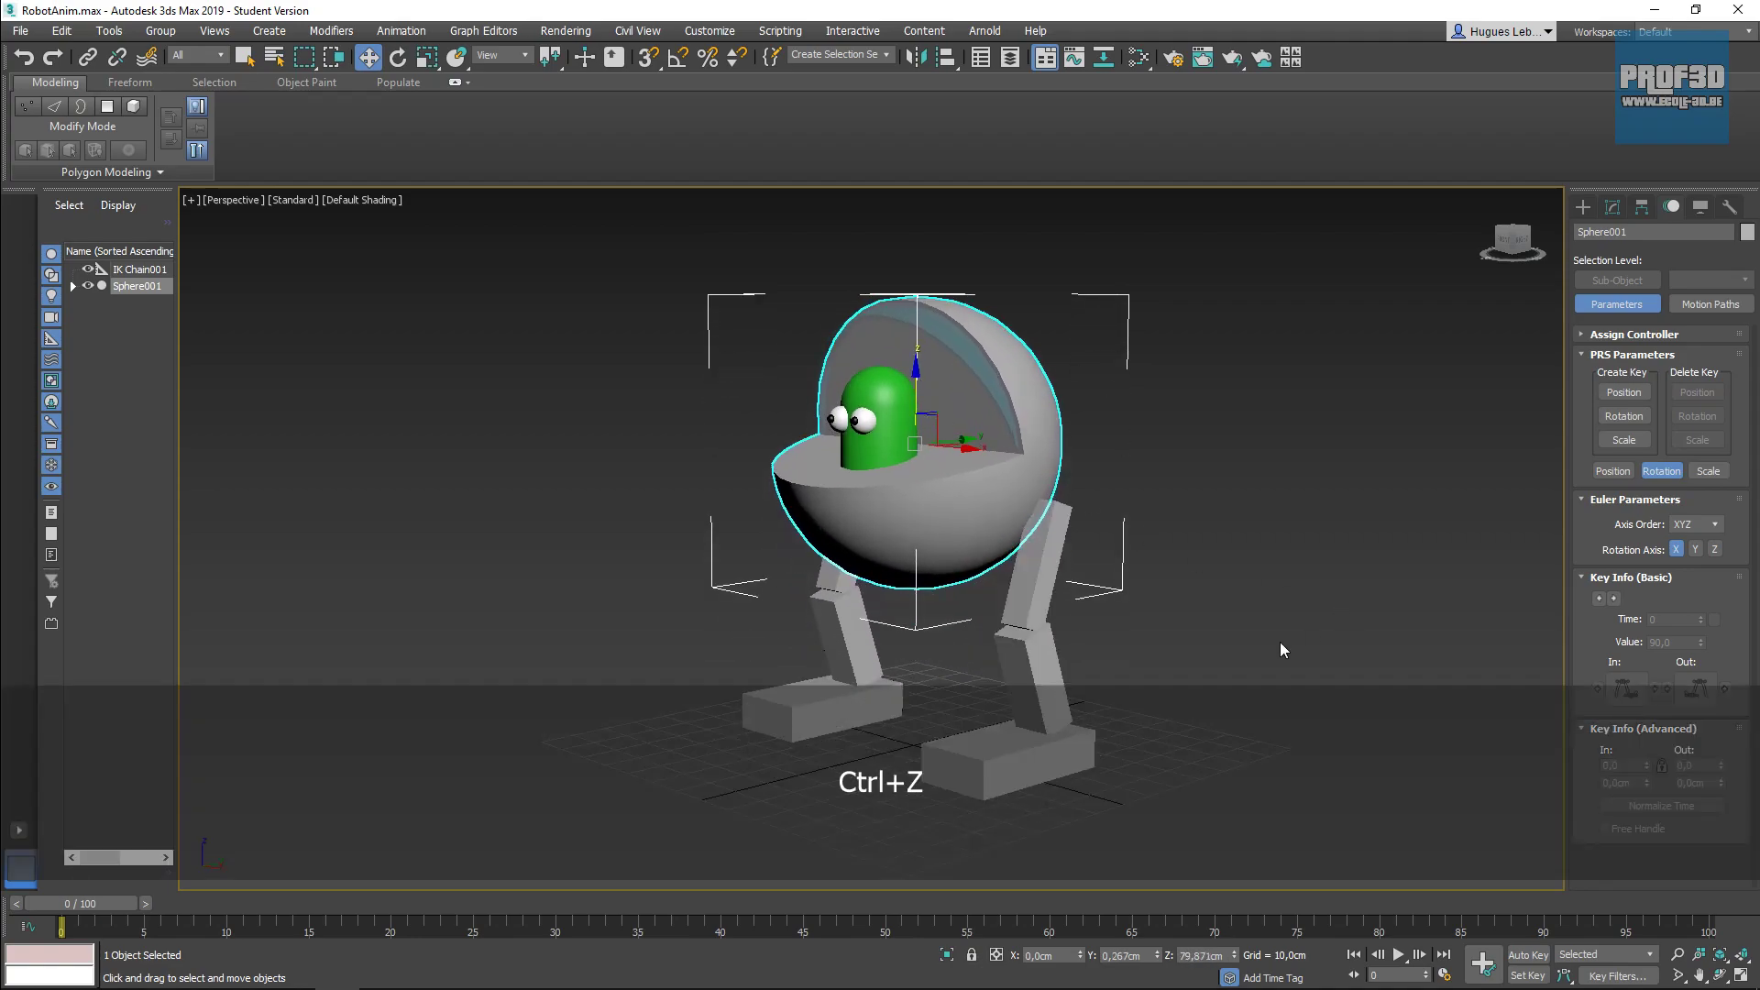
Step: Add an HI Solver IK chain to the other leg, from upper leg Box006 to foot Box004
{"action": "middle_click_drag", "start_coordinate": [1308, 637], "coordinate": [1130, 656], "text": "alt"}
{"action": "left_click", "coordinate": [840, 616]}
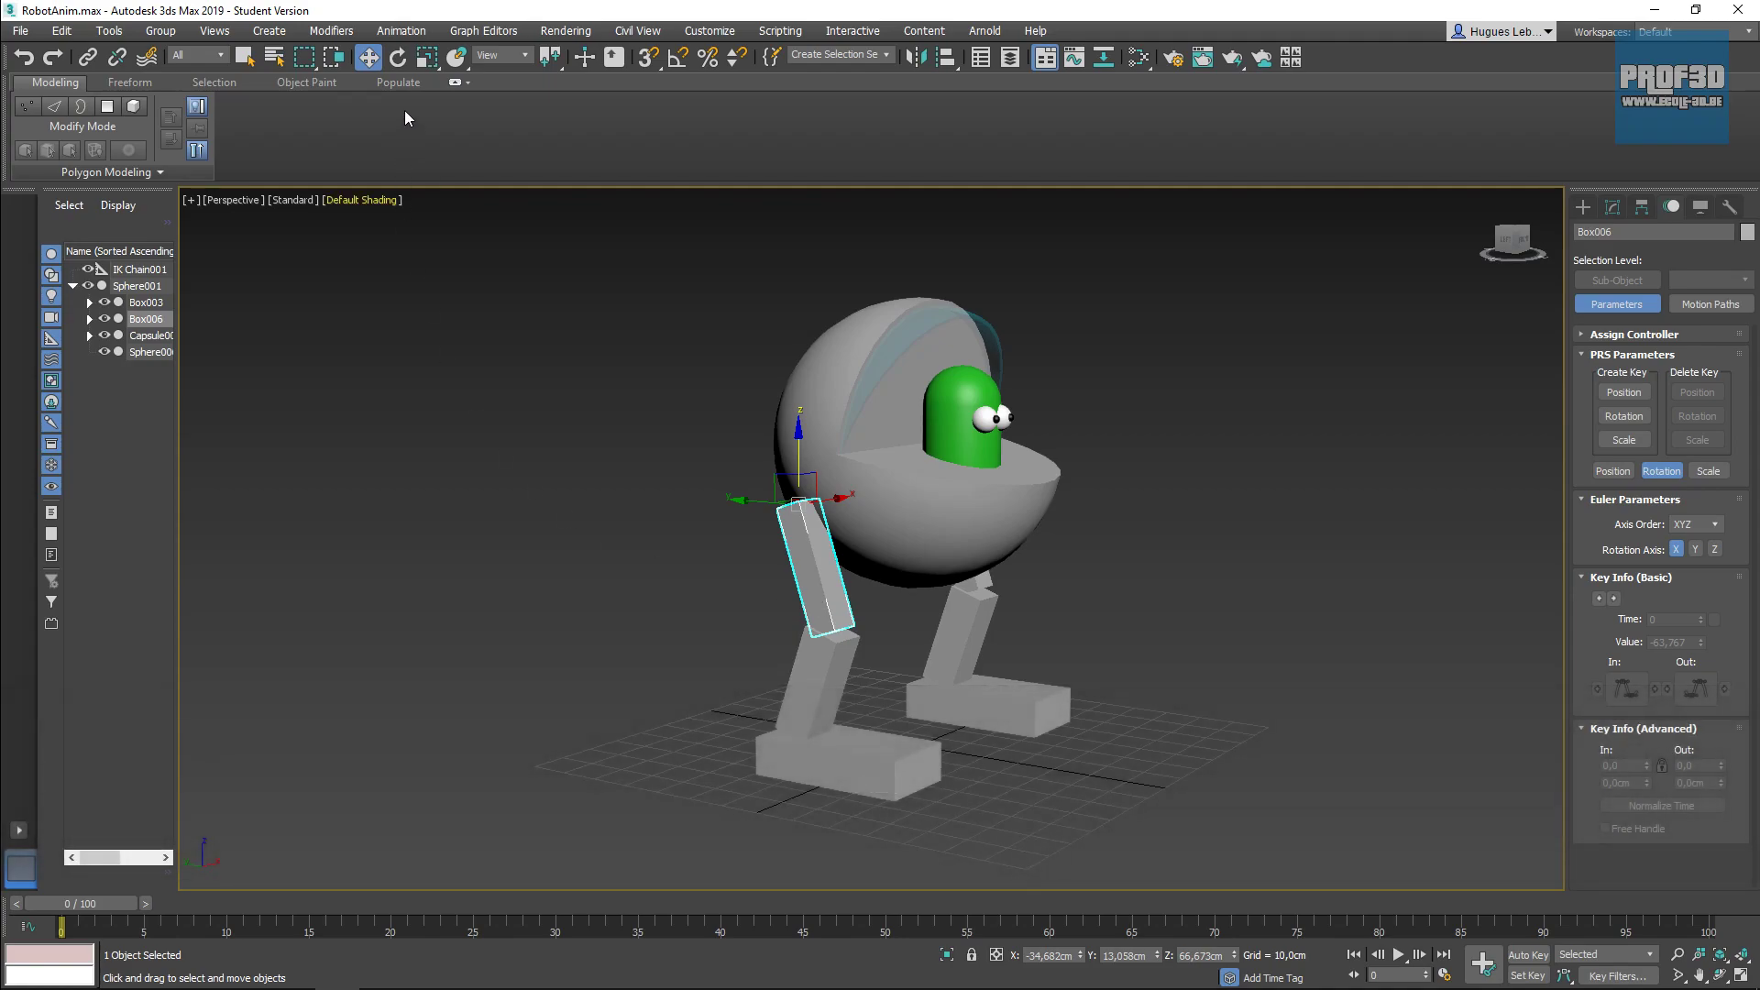
{"action": "left_click", "coordinate": [401, 30]}
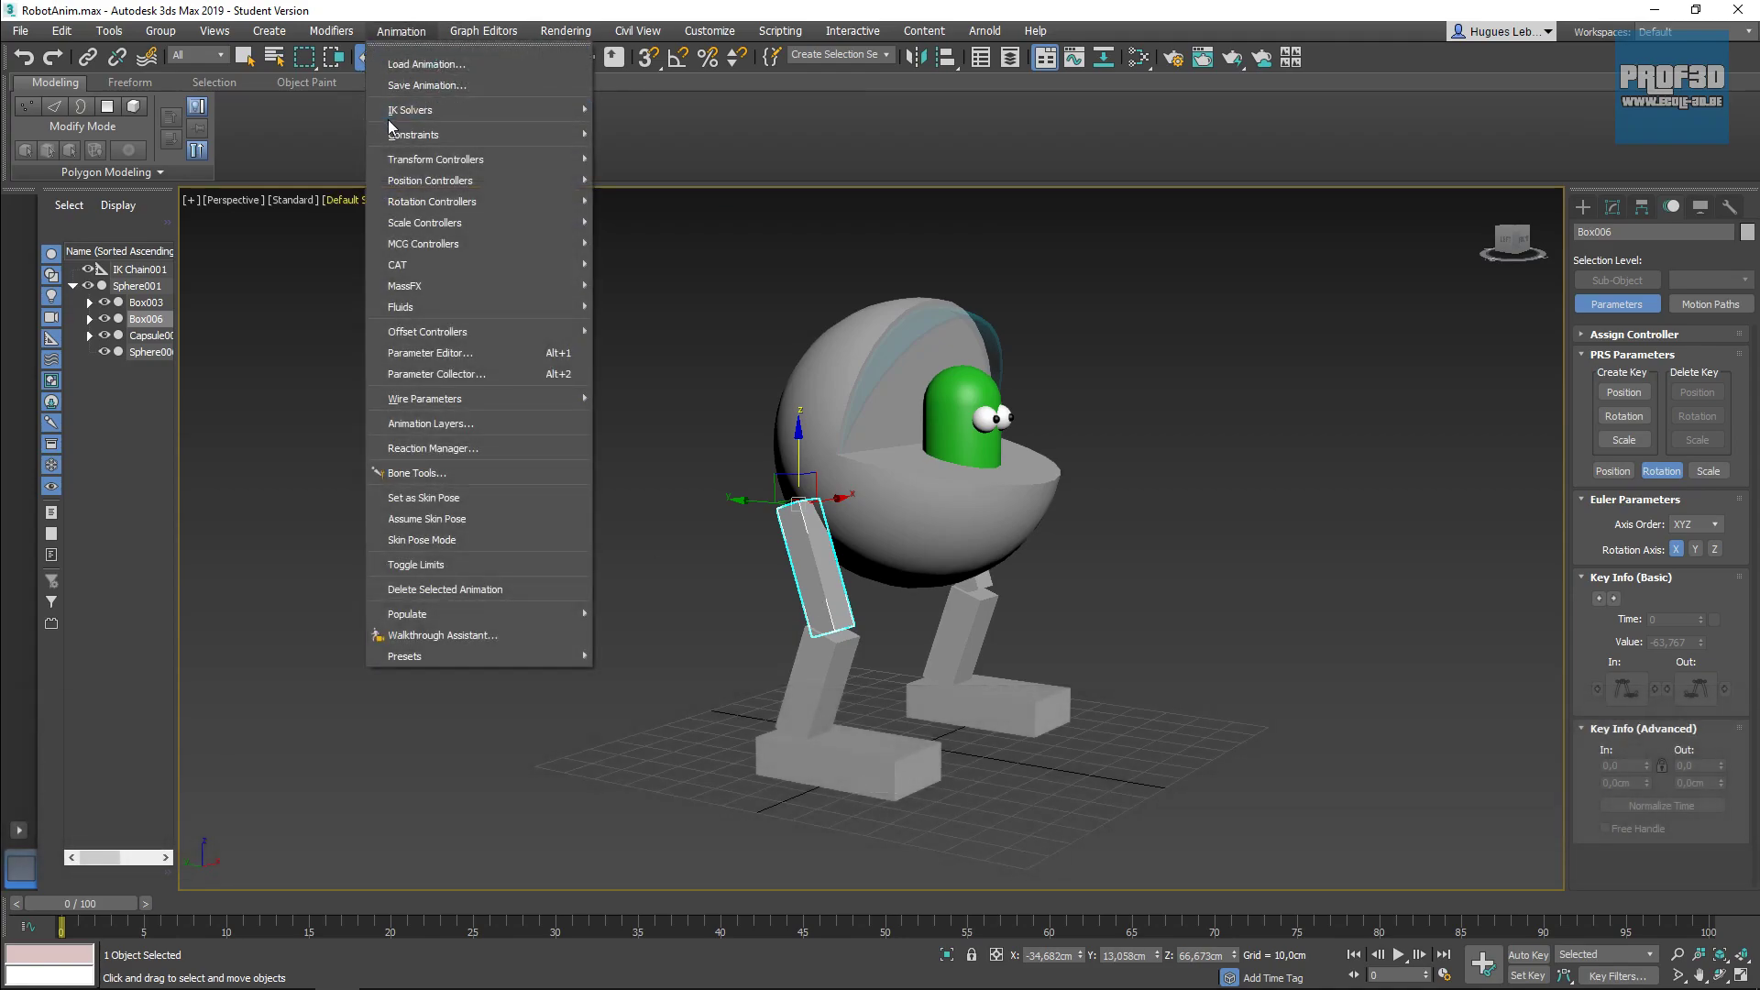
{"action": "mouse_move", "coordinate": [394, 112]}
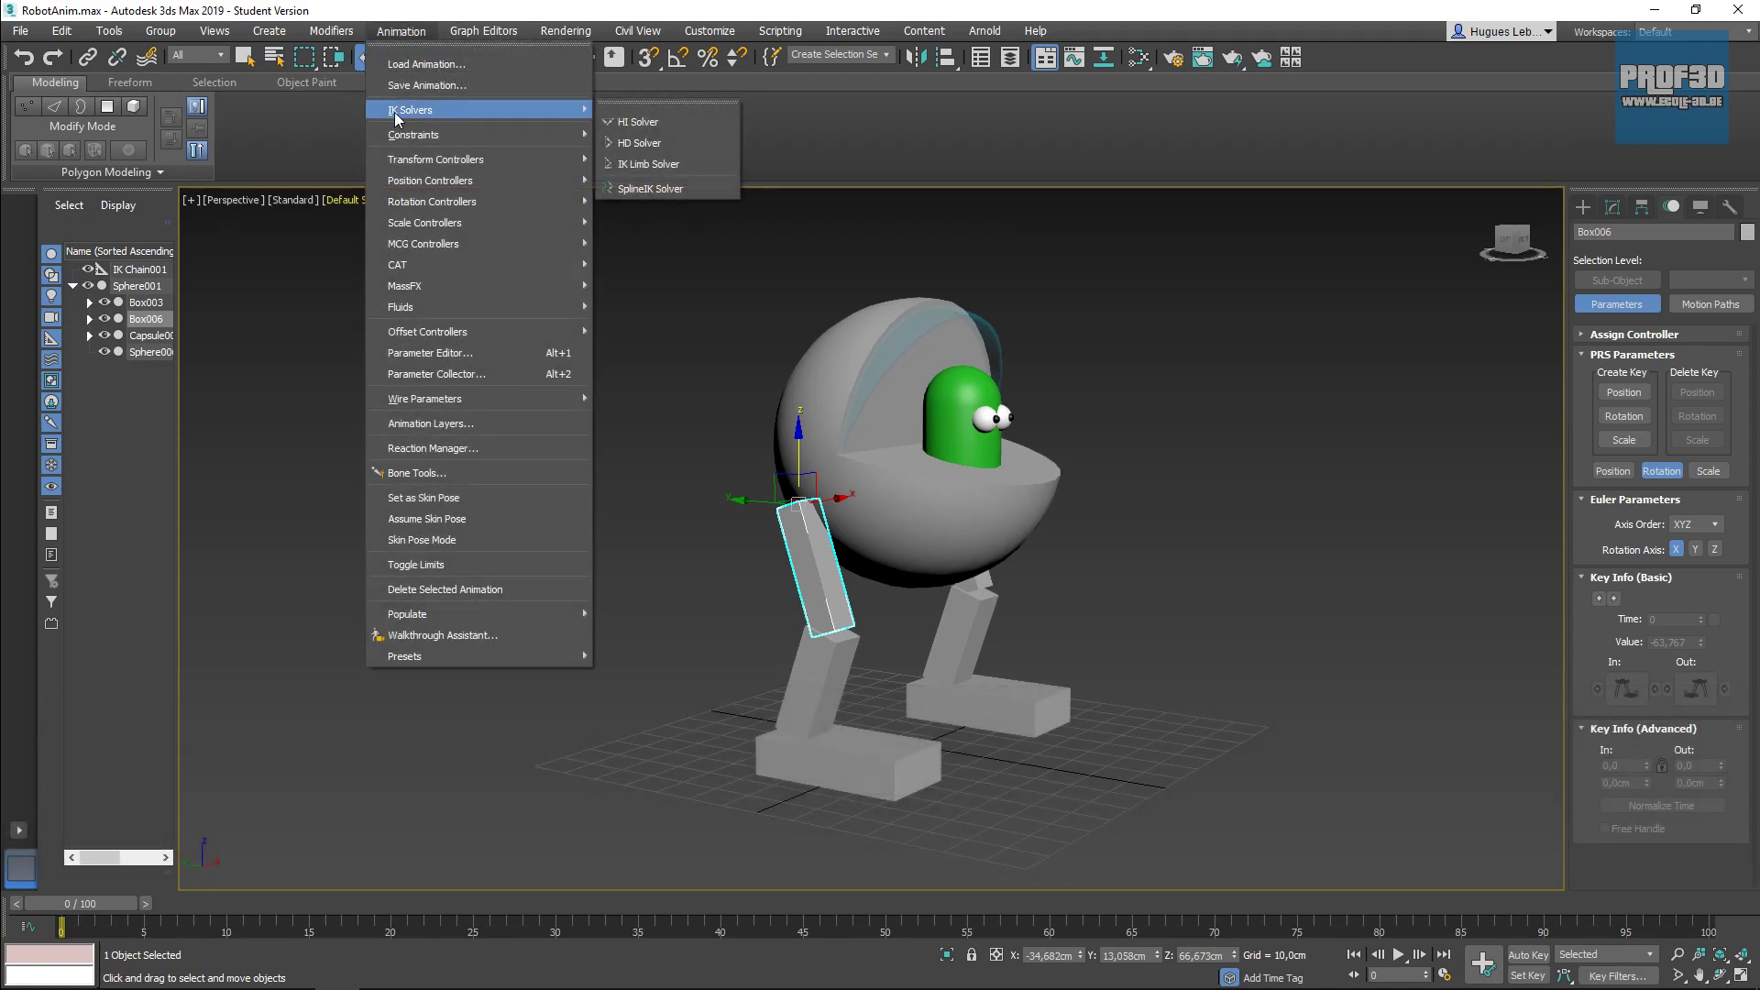
{"action": "left_click", "coordinate": [637, 122]}
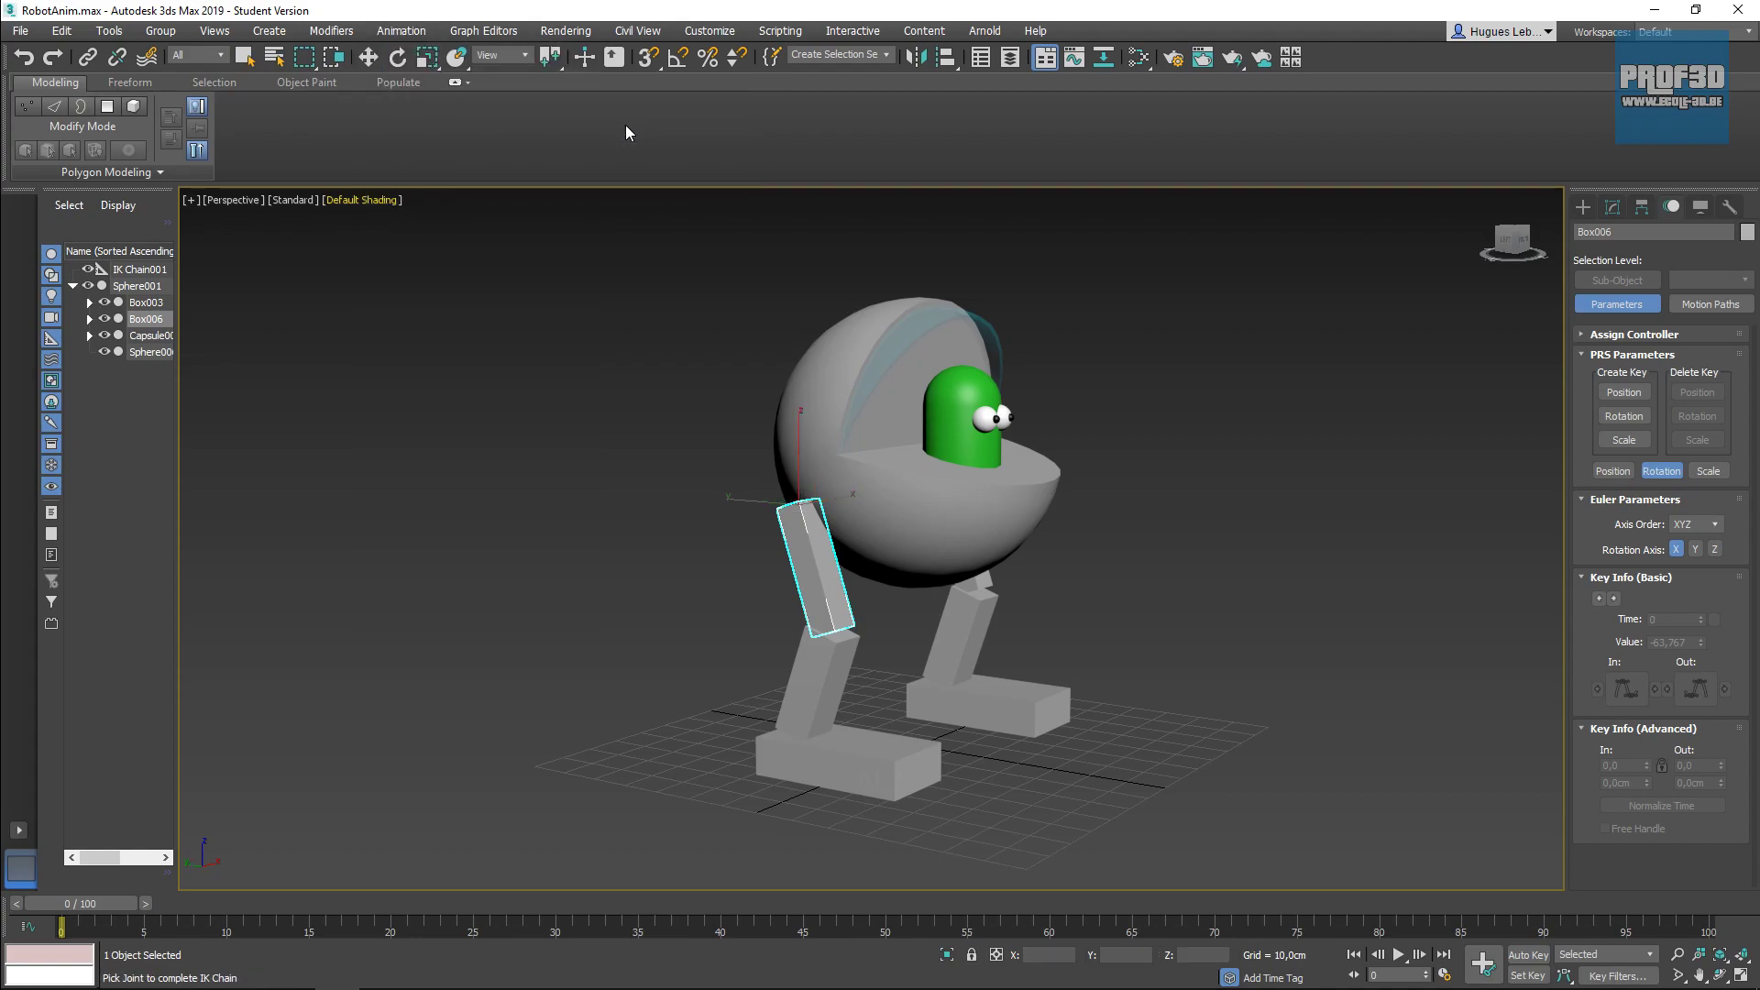
{"action": "left_click", "coordinate": [832, 779]}
{"action": "key", "text": "F3"}
{"action": "key", "text": "F3"}
Step: Try lowering the robot's body sphere to test both IK legs, and undo the move
{"action": "middle_click_drag", "start_coordinate": [1296, 550], "coordinate": [1043, 503], "text": "alt"}
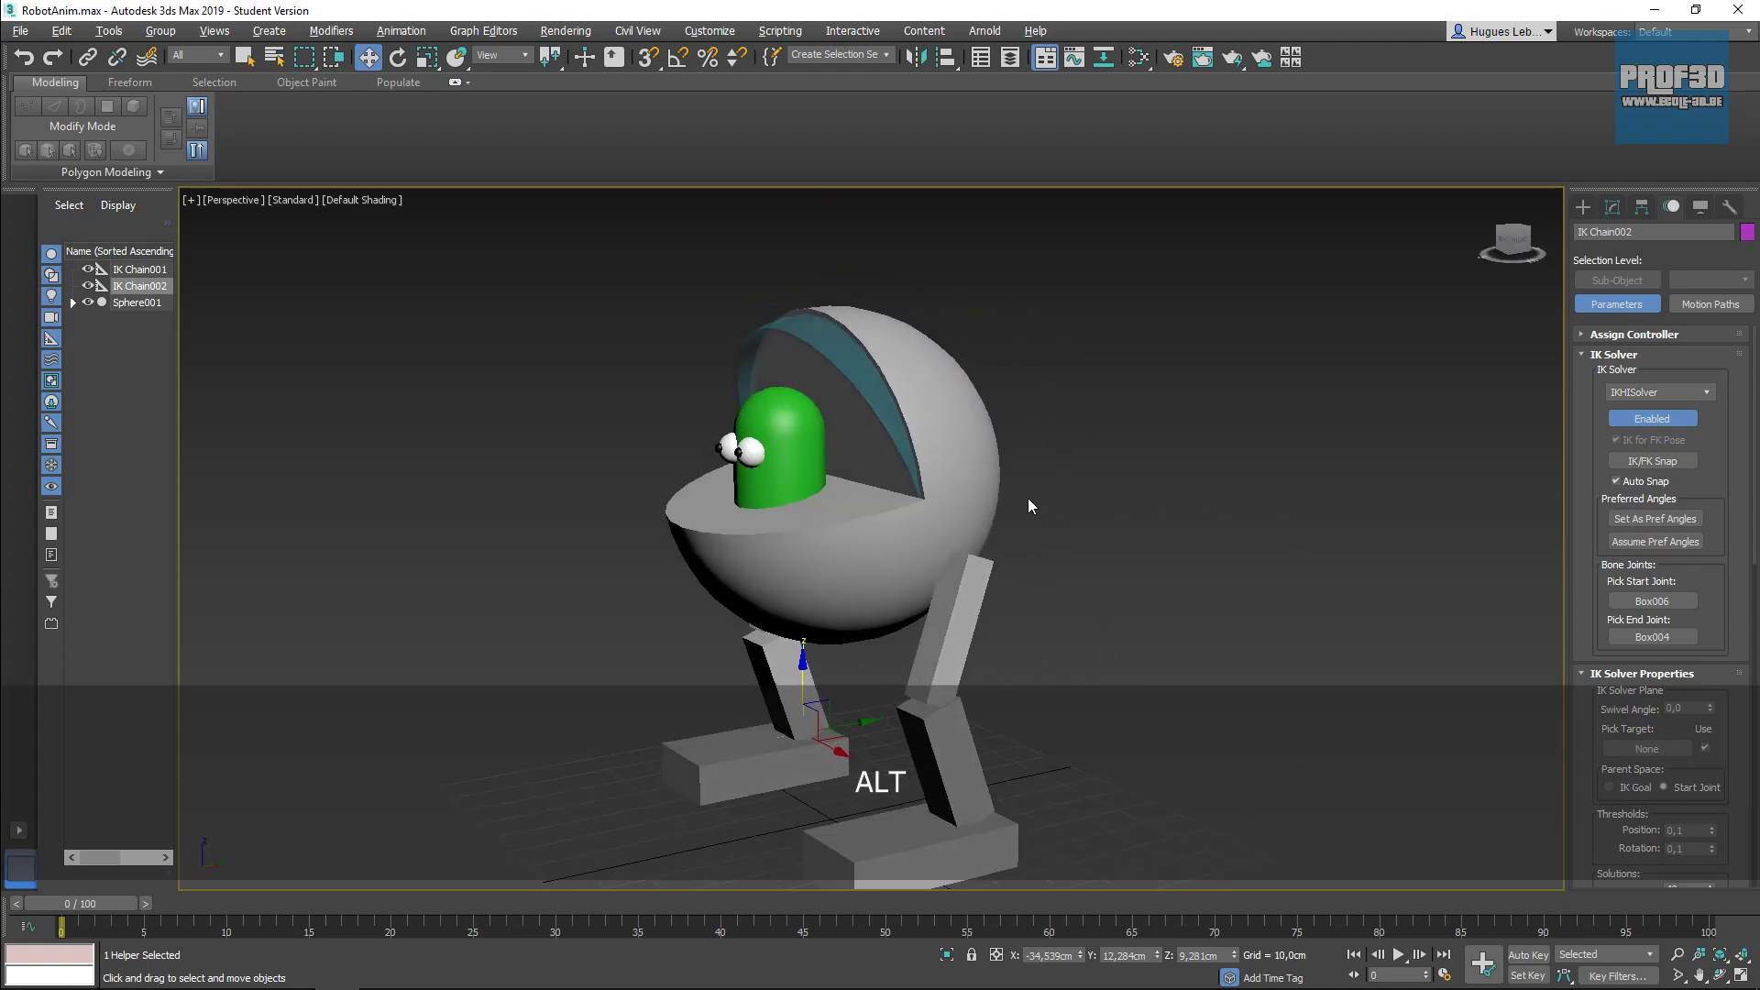
{"action": "left_click", "coordinate": [953, 491]}
{"action": "middle_click_drag", "start_coordinate": [1229, 574], "coordinate": [1217, 519]}
{"action": "left_click_drag", "start_coordinate": [835, 401], "coordinate": [869, 483]}
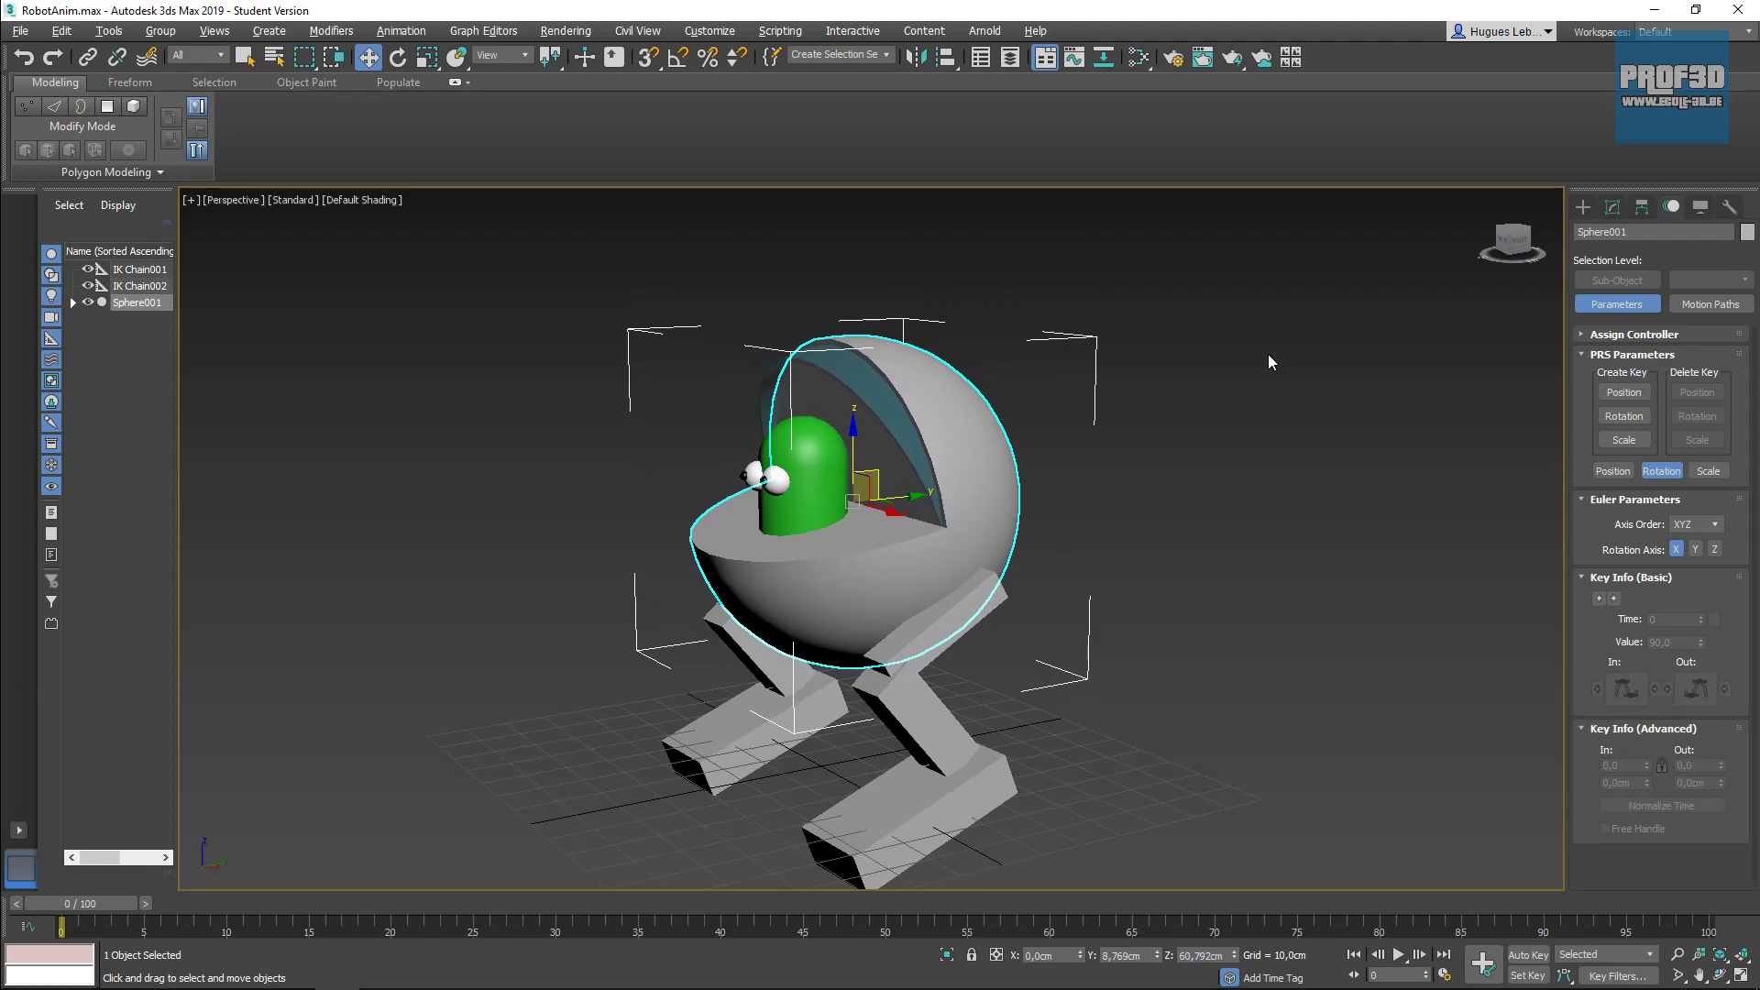
{"action": "scroll", "coordinate": [1283, 645], "scroll_direction": "down", "scroll_amount": 3}
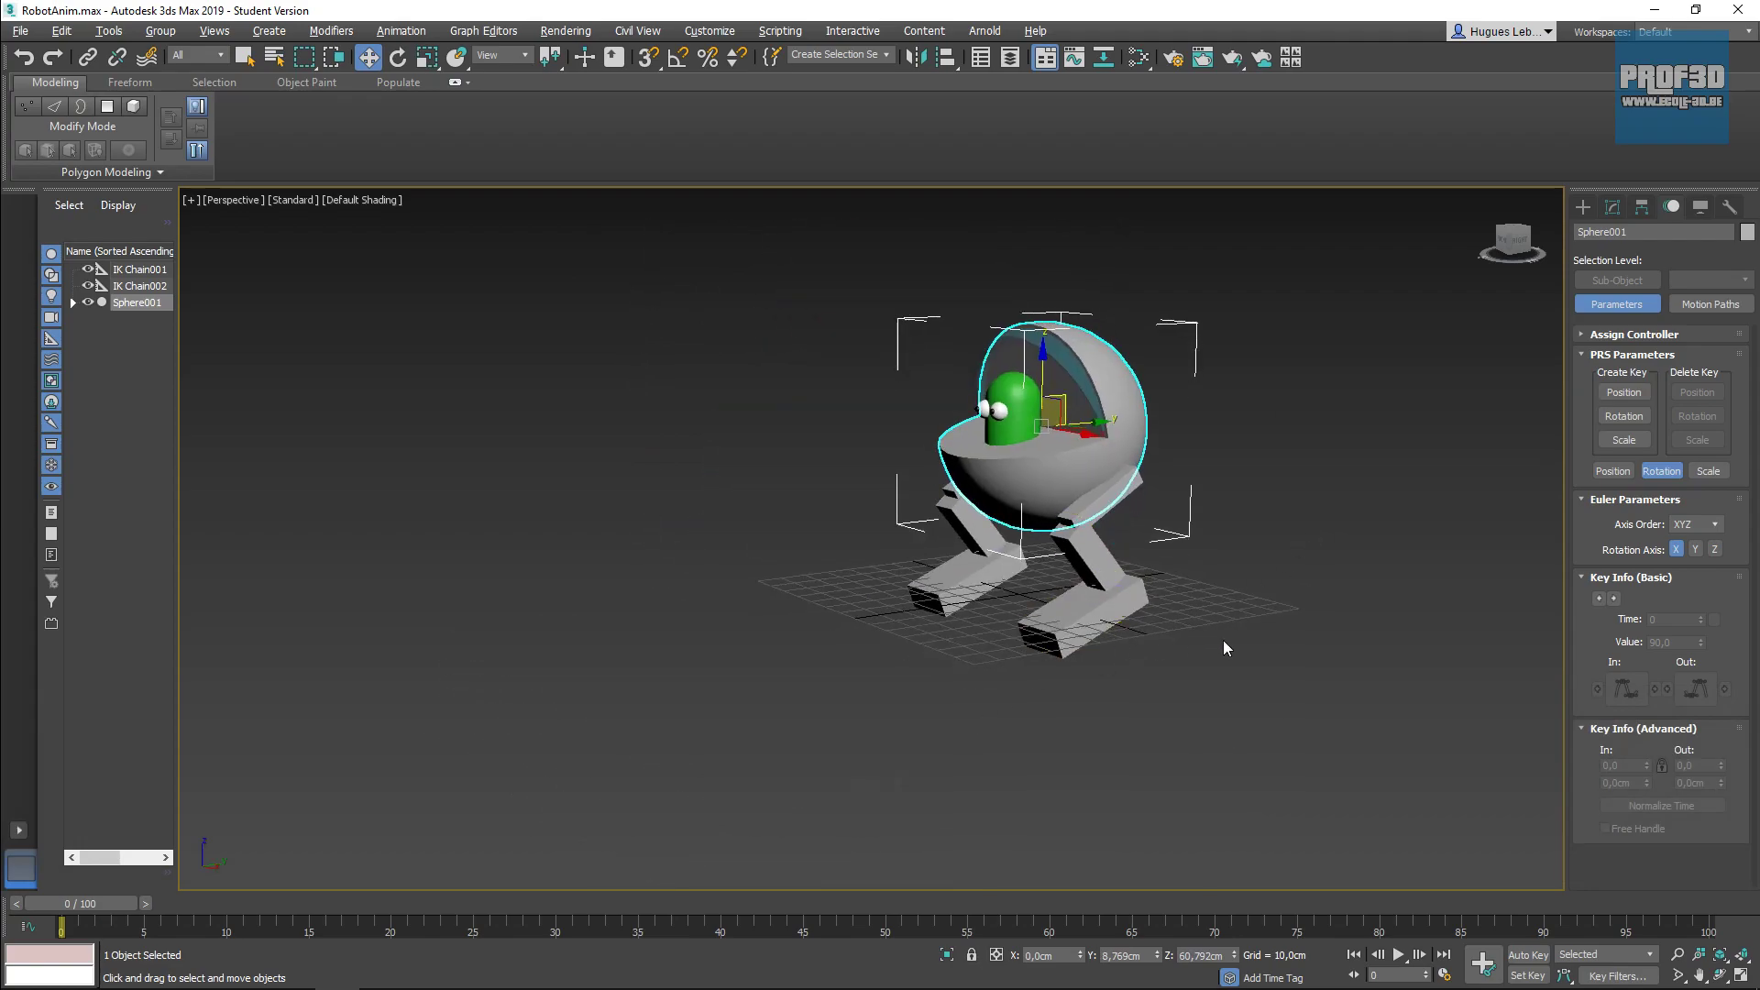
{"action": "key", "text": "ctrl+z"}
{"action": "key", "text": "ctrl+z"}
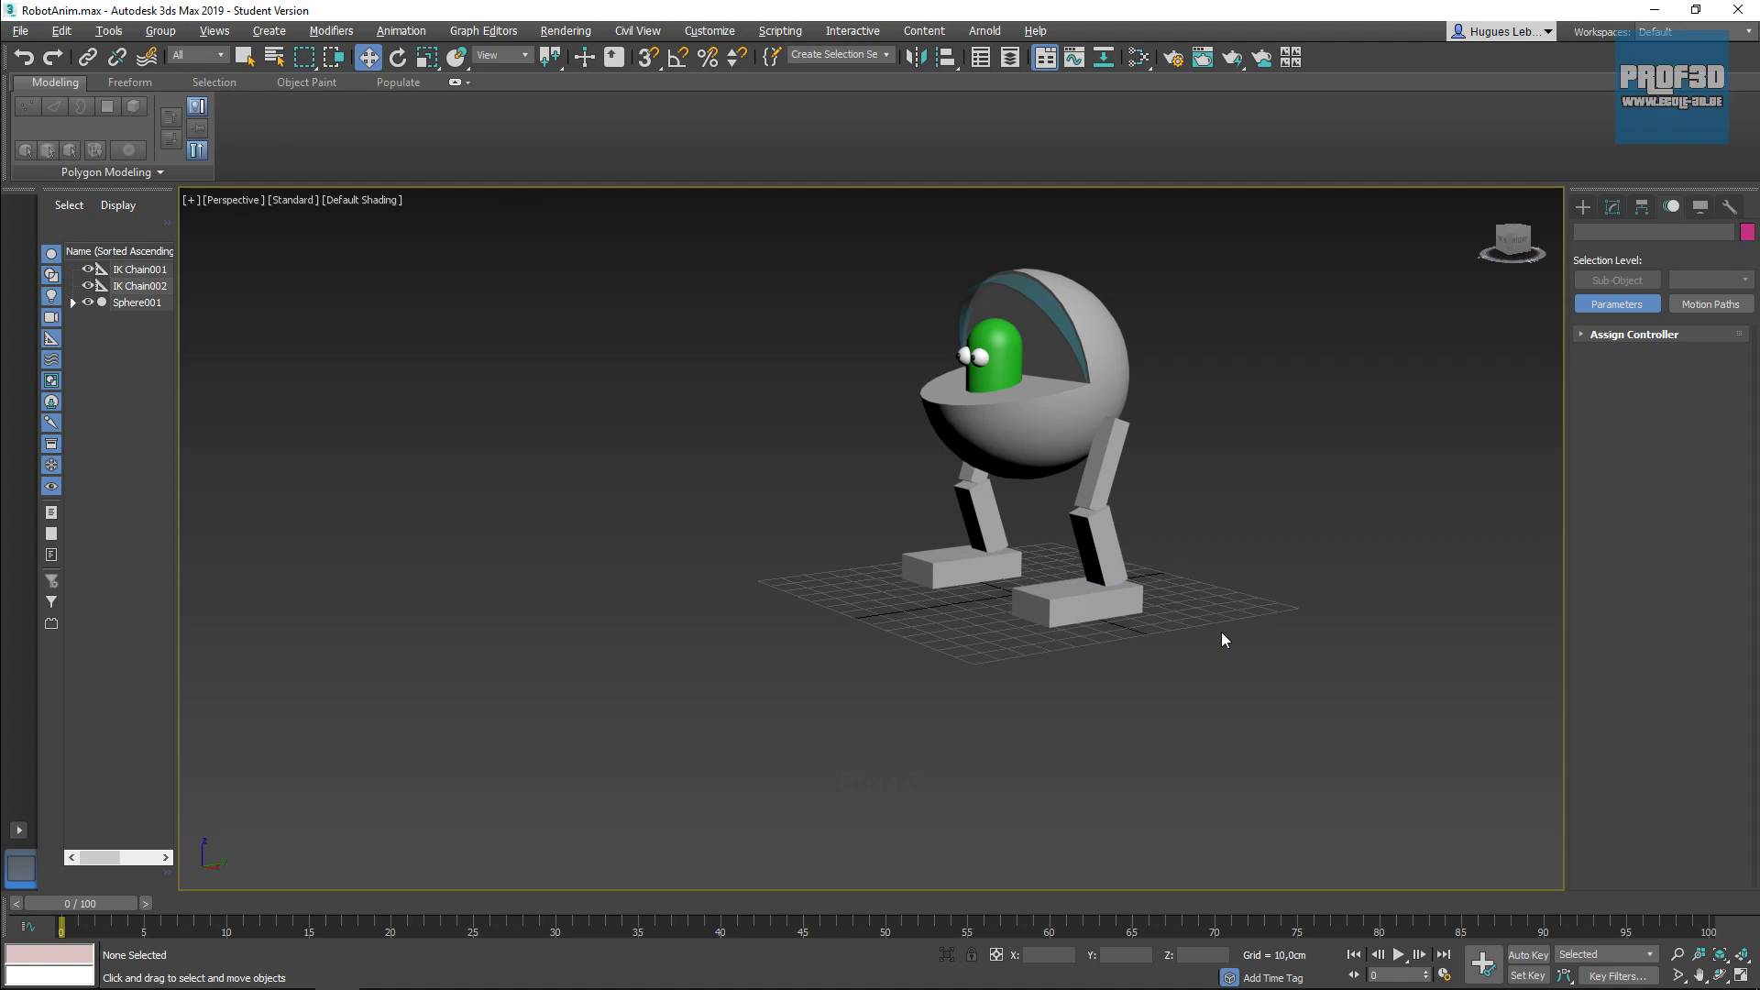
Step: Draw a rectangle spline about 46.4 cm long and 29.3 cm wide on the ground around the foot Box001
{"action": "scroll", "coordinate": [1177, 674], "scroll_direction": "up", "scroll_amount": 4}
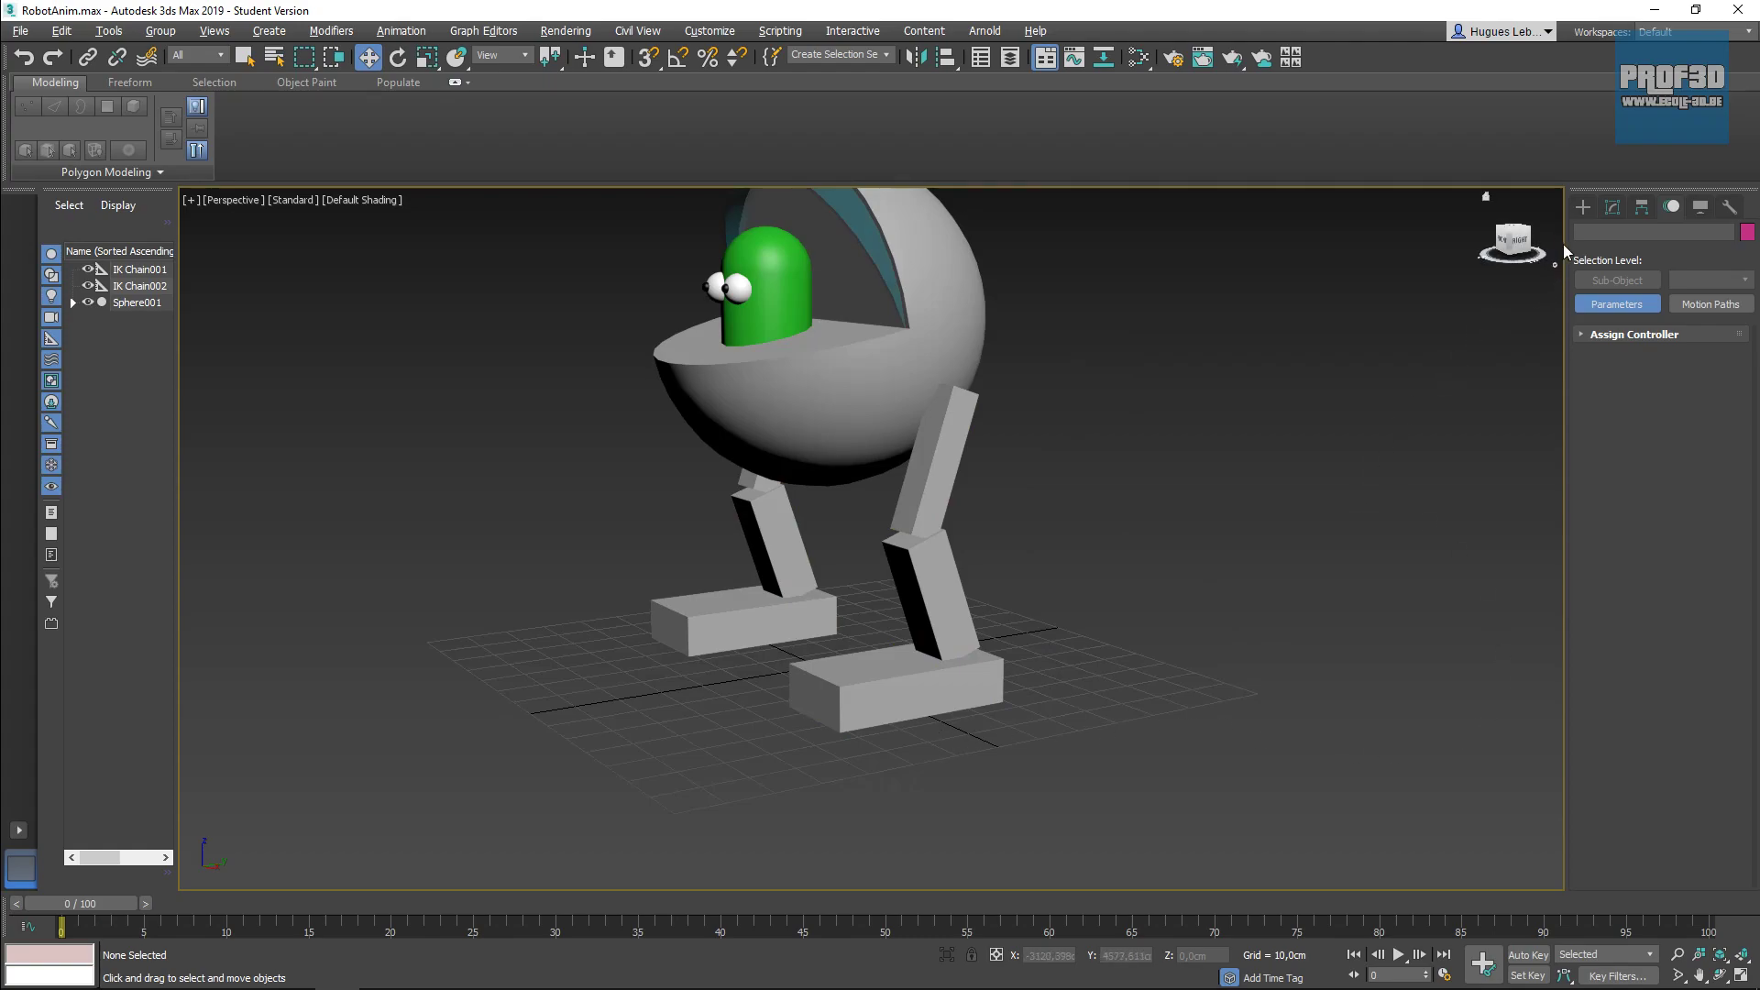
{"action": "left_click", "coordinate": [1580, 207]}
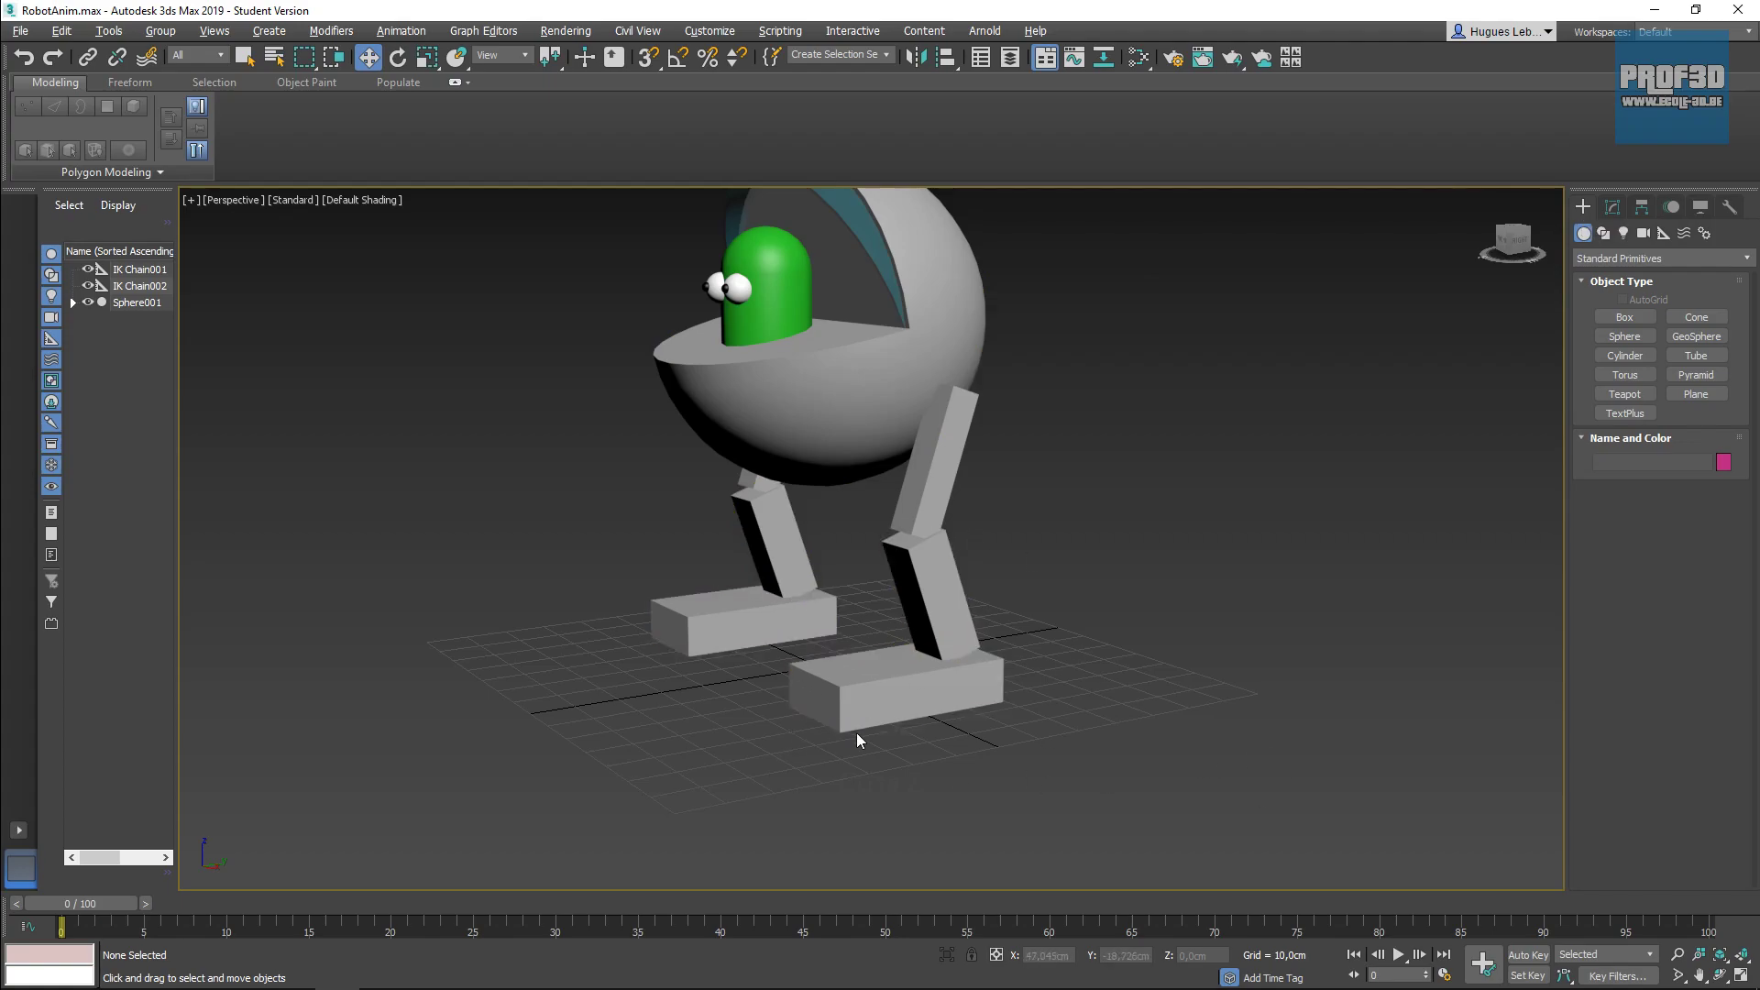
{"action": "left_click", "coordinate": [1602, 235]}
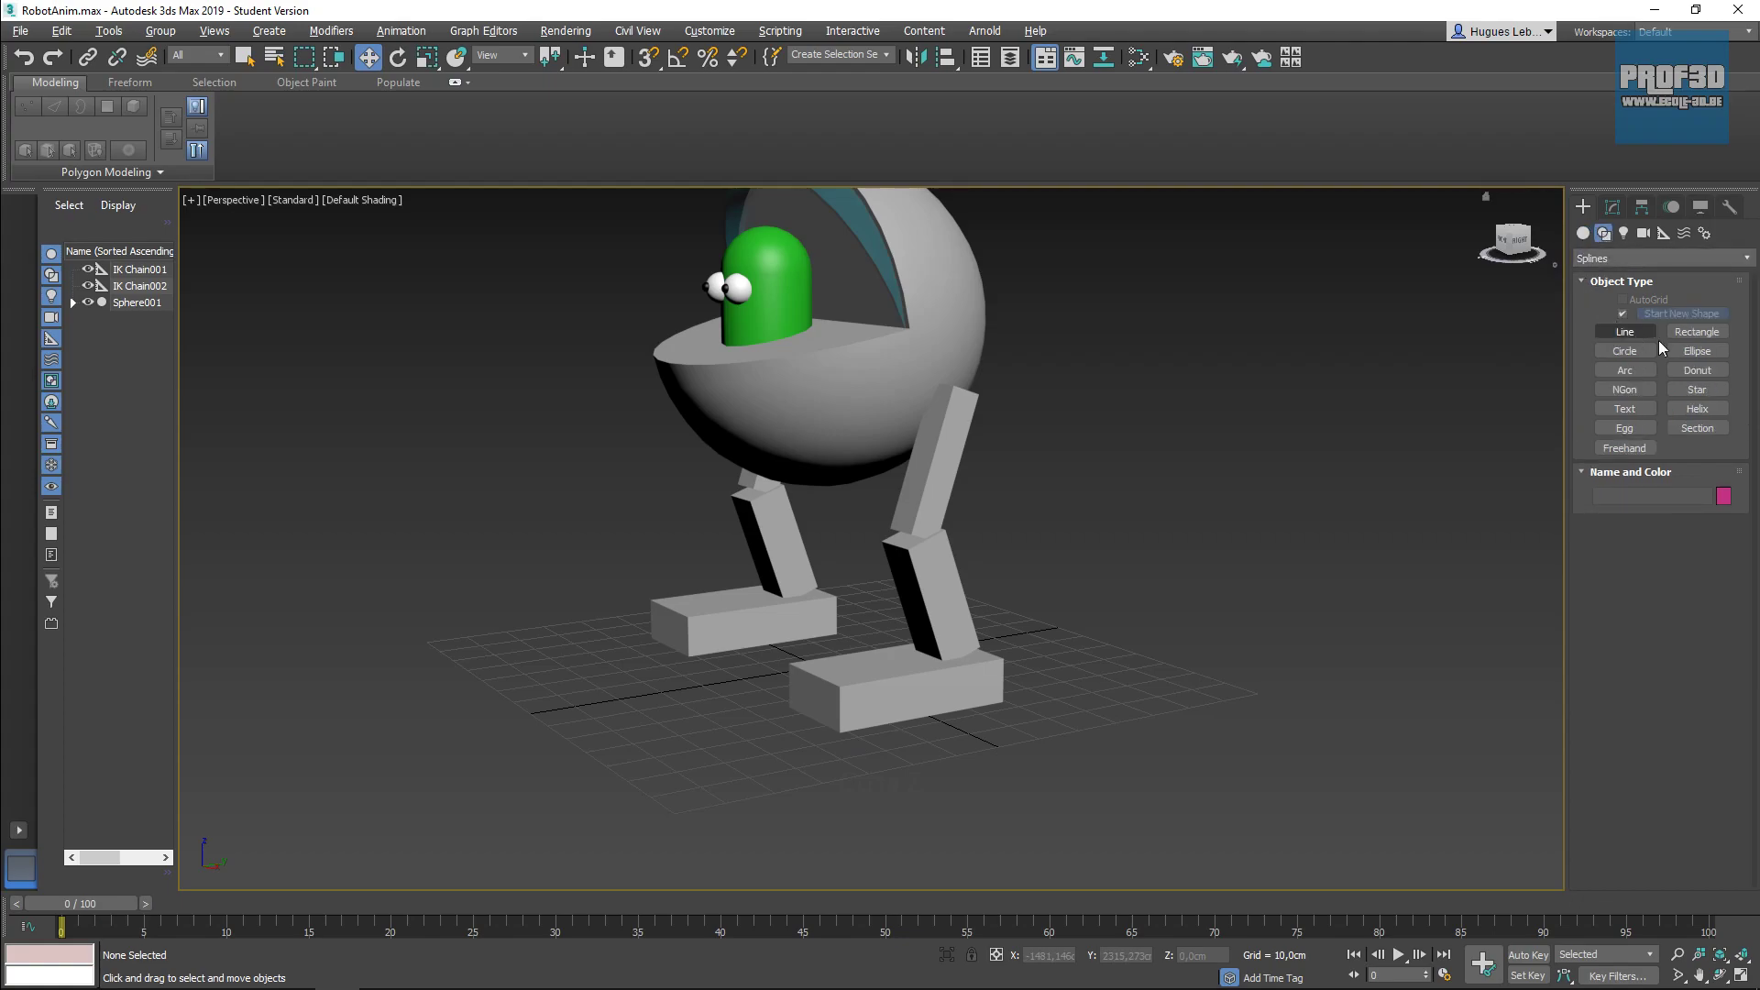
{"action": "left_click", "coordinate": [1696, 331]}
{"action": "middle_click_drag", "start_coordinate": [1064, 640], "coordinate": [749, 593], "text": "alt"}
{"action": "left_click_drag", "start_coordinate": [788, 609], "coordinate": [1028, 630]}
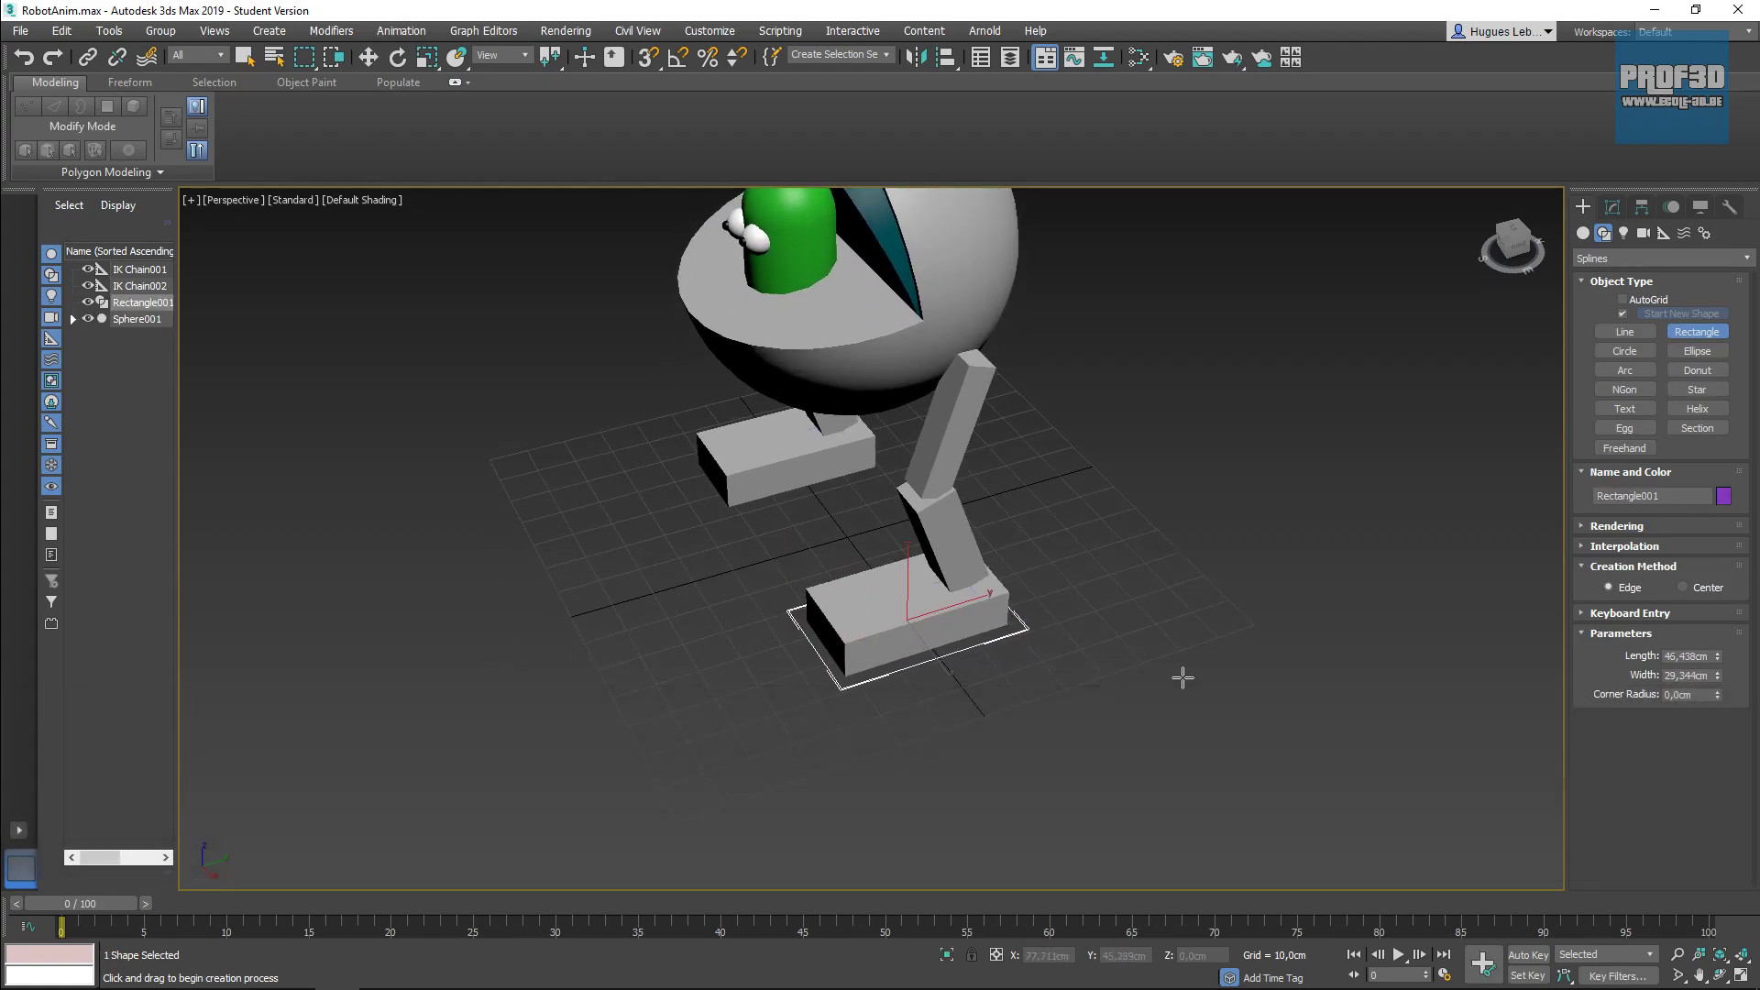
Step: Change the object colour of the rectangle spline around the foot Box001 to green and deselect it
{"action": "left_click", "coordinate": [369, 58]}
{"action": "left_click", "coordinate": [737, 872]}
{"action": "left_click", "coordinate": [963, 647]}
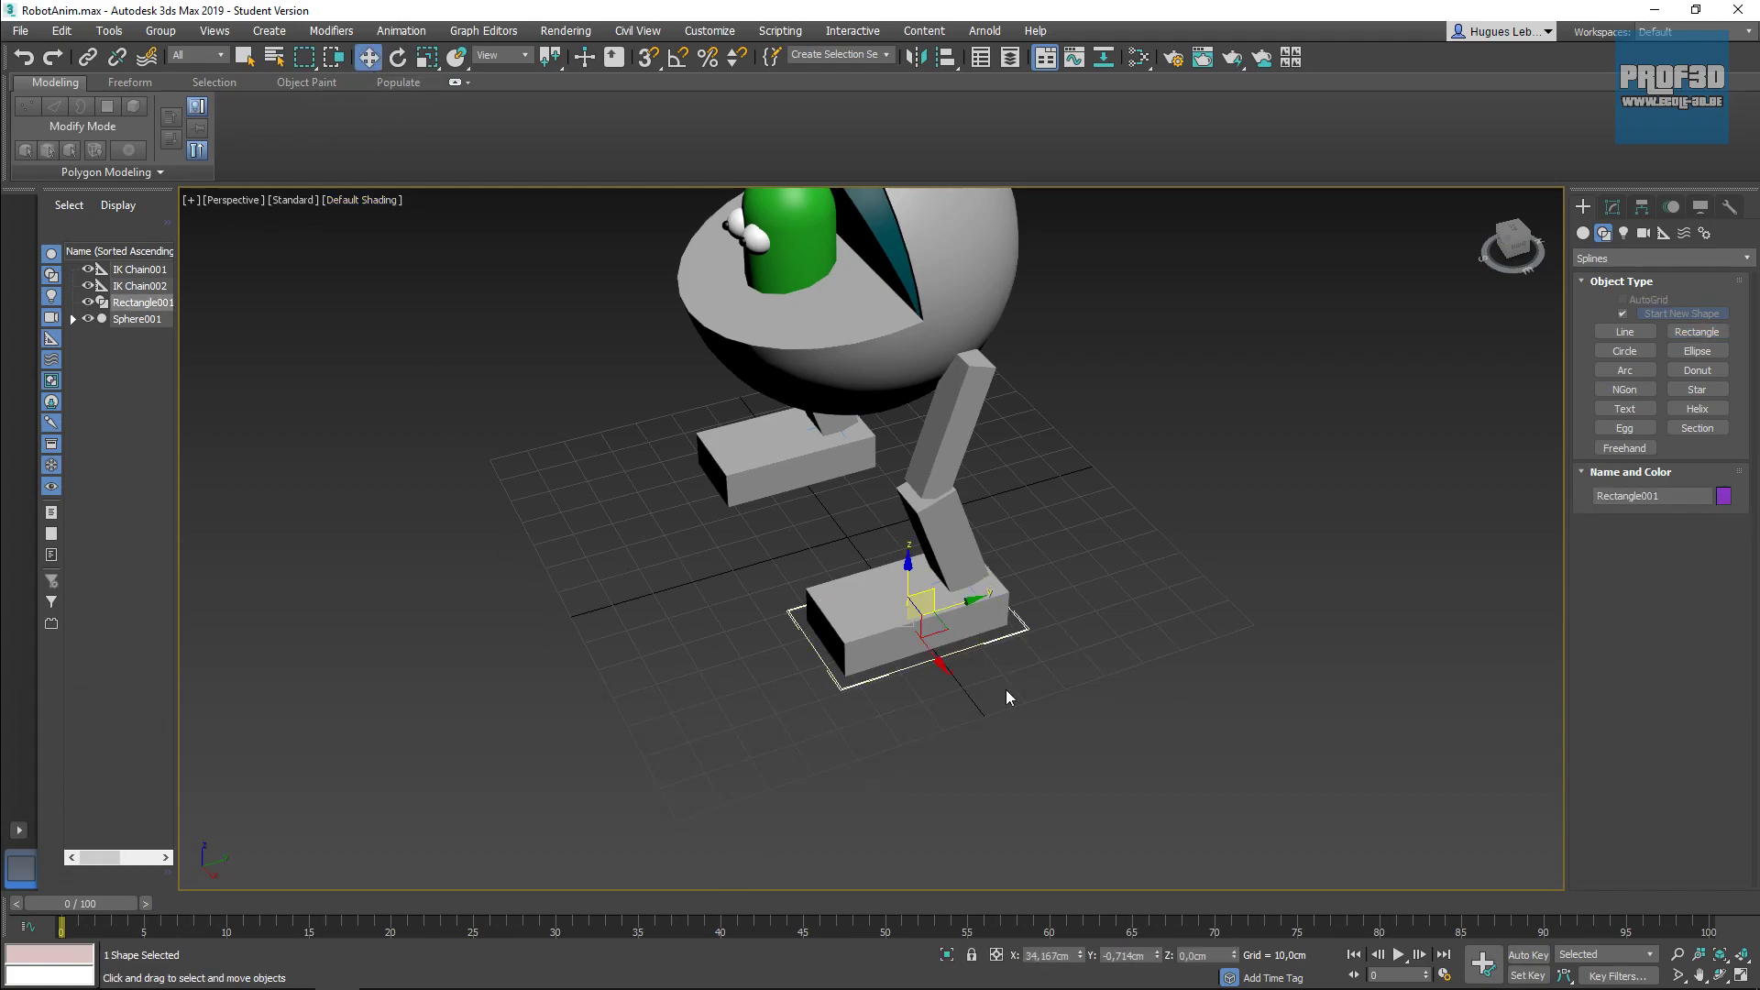
{"action": "left_click", "coordinate": [1723, 496]}
{"action": "left_click", "coordinate": [846, 490]}
{"action": "left_click", "coordinate": [974, 603]}
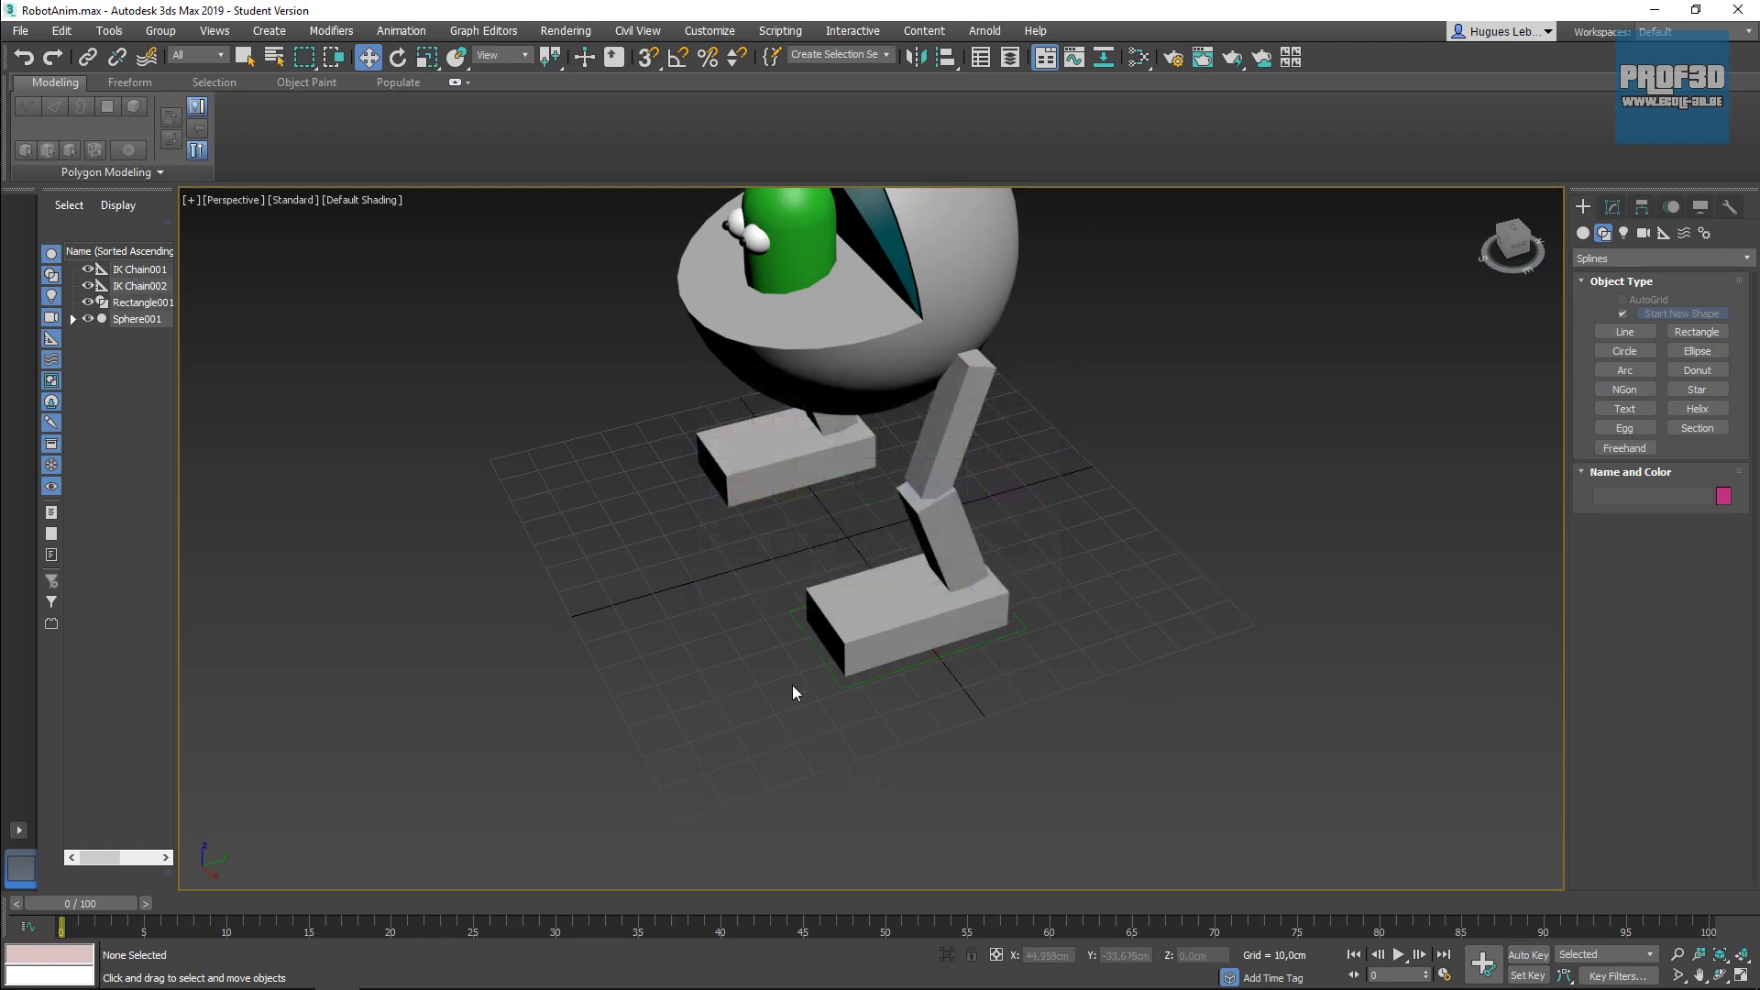
Step: Copy the green rectangle along X to about -34.7 cm so that it surrounds the other foot
{"action": "middle_click_drag", "start_coordinate": [989, 773], "coordinate": [1039, 756], "text": "alt"}
{"action": "left_click", "coordinate": [1082, 598]}
{"action": "left_click_drag", "start_coordinate": [1134, 550], "coordinate": [872, 497], "text": "shift"}
{"action": "left_click", "coordinate": [894, 581]}
{"action": "mouse_move", "coordinate": [1272, 586]}
{"action": "middle_mouse_down", "text": "alt"}
{"action": "mouse_move", "coordinate": [1197, 548]}
{"action": "mouse_move", "coordinate": [1090, 529]}
{"action": "mouse_move", "coordinate": [1135, 579]}
{"action": "middle_mouse_up", "text": "alt"}
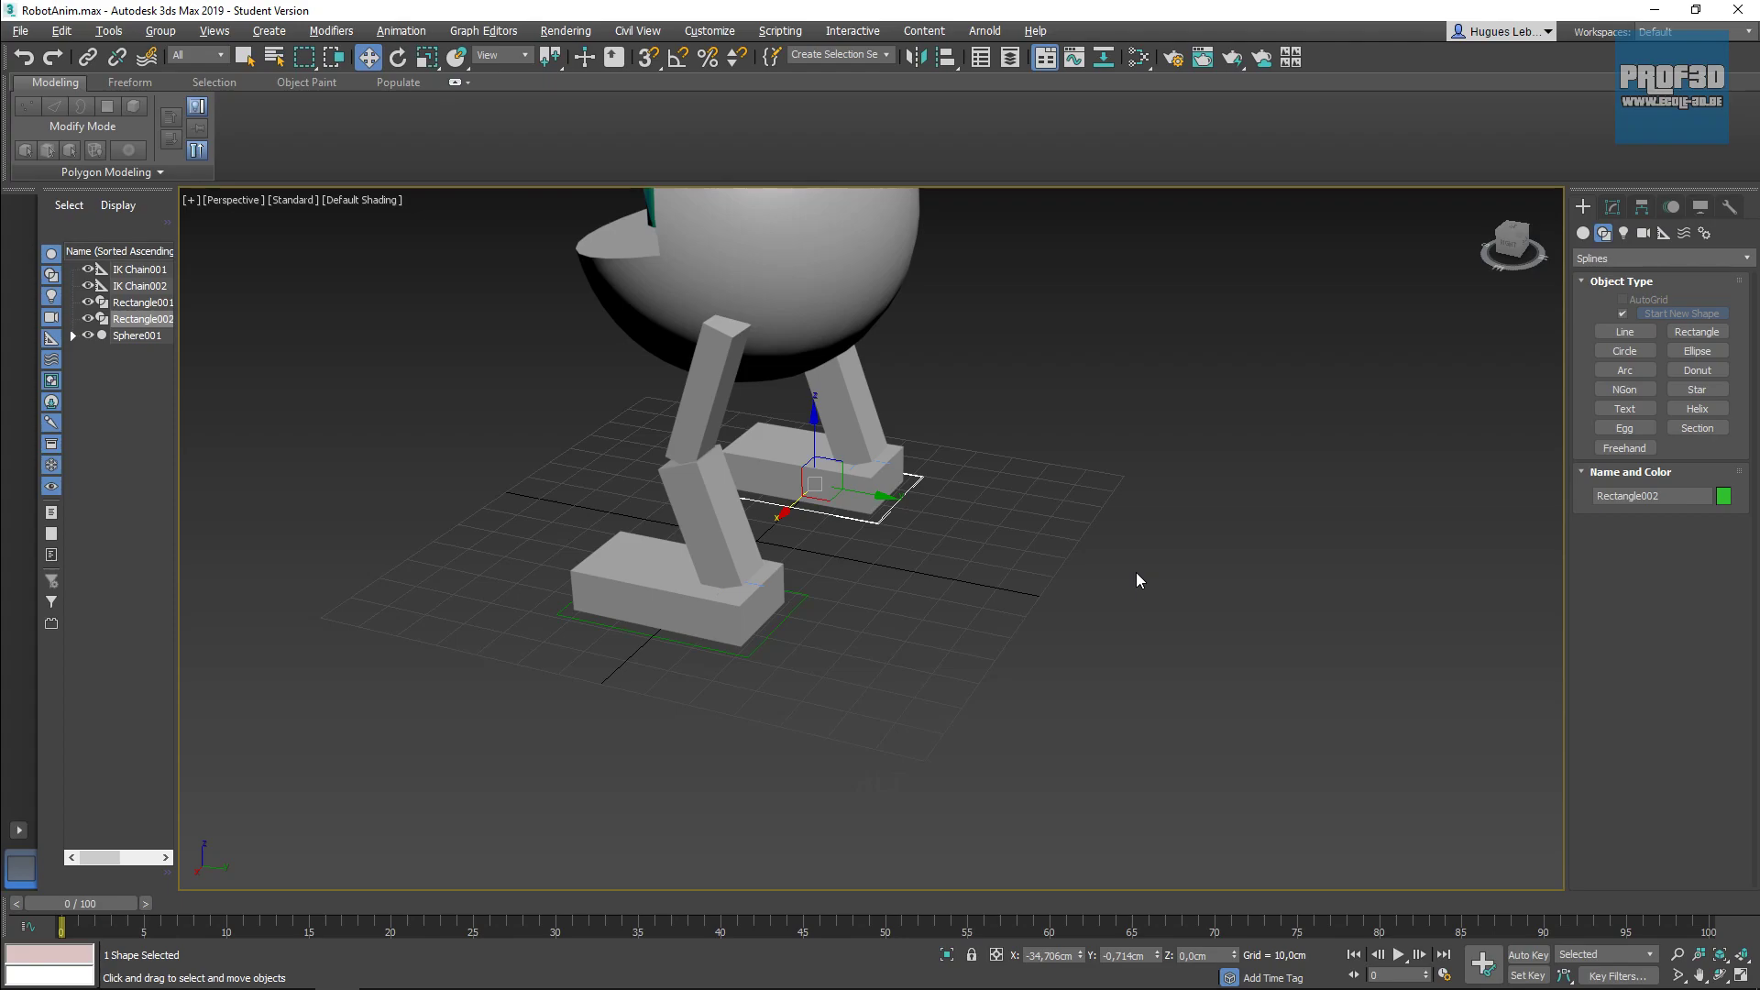
Step: Move only the pivot of Rectangle001 along Y to about 19.1 cm, at the heel of the foot Box001
{"action": "left_click", "coordinate": [768, 633]}
{"action": "mouse_move", "coordinate": [788, 645]}
{"action": "middle_mouse_down", "text": "alt"}
{"action": "mouse_move", "coordinate": [825, 688]}
{"action": "mouse_move", "coordinate": [825, 656]}
{"action": "mouse_move", "coordinate": [786, 639]}
{"action": "middle_mouse_up", "text": "alt"}
{"action": "scroll", "coordinate": [785, 631], "scroll_direction": "up", "scroll_amount": 3}
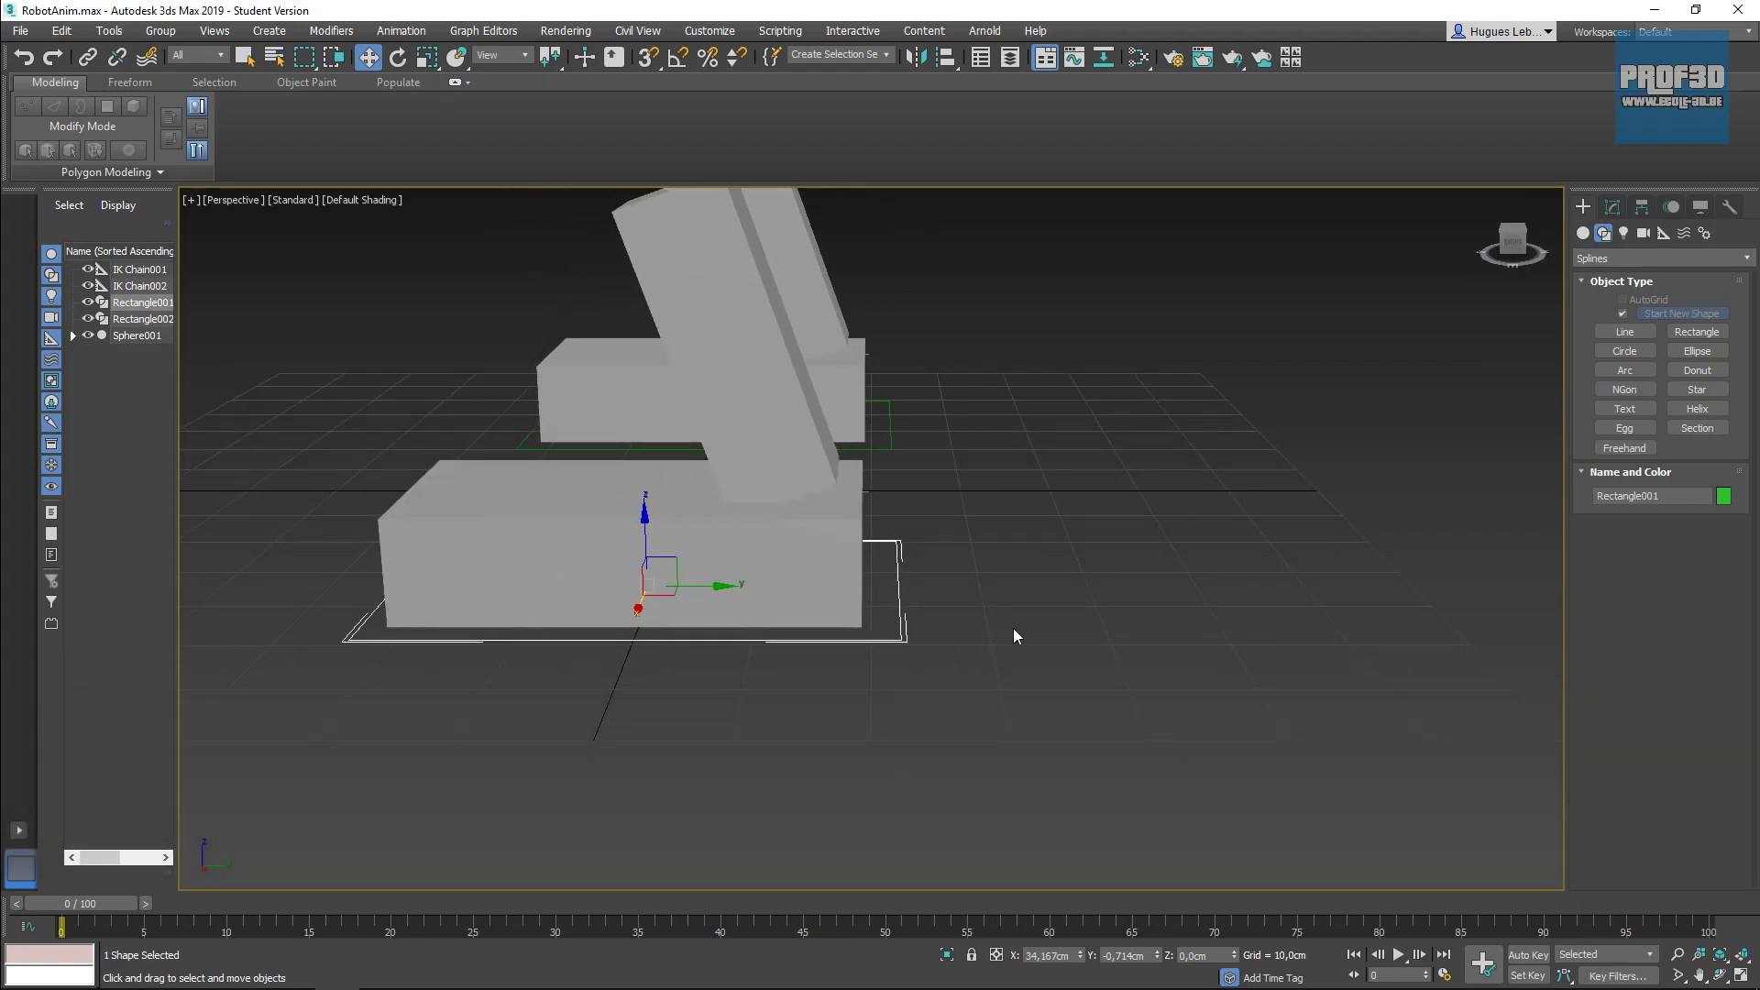
{"action": "middle_click_drag", "start_coordinate": [1033, 617], "coordinate": [989, 624], "text": "alt"}
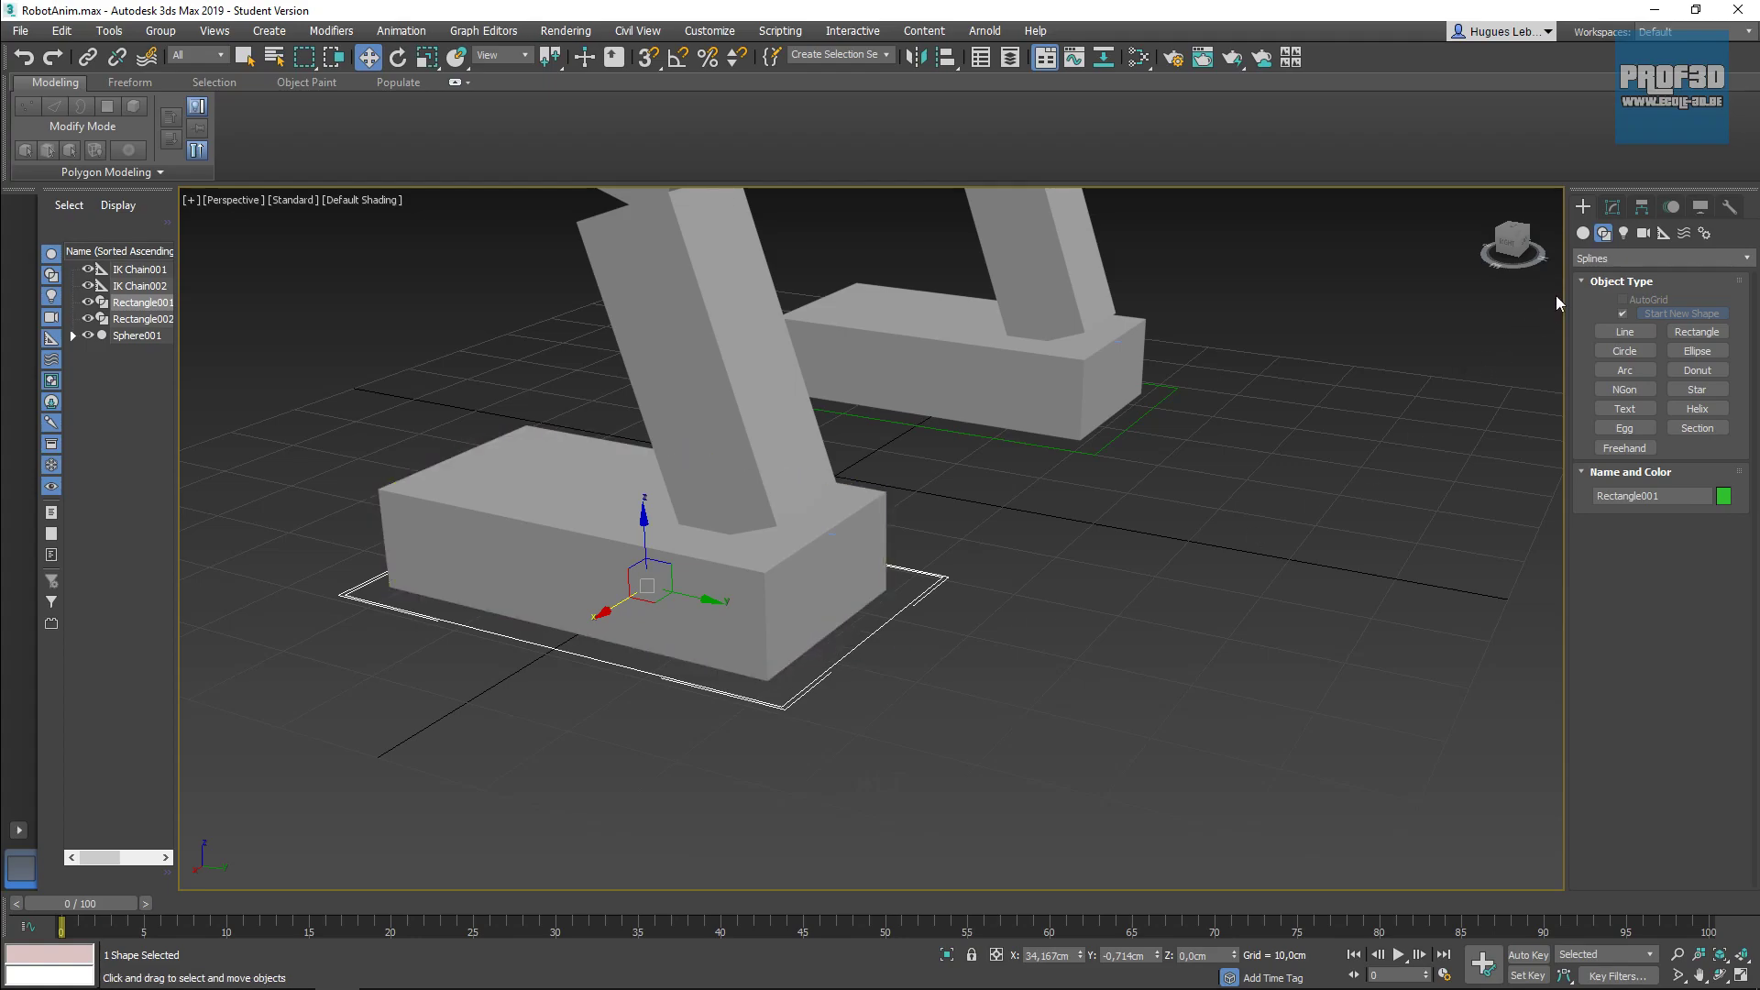
{"action": "left_click", "coordinate": [1651, 208]}
{"action": "left_click", "coordinate": [1645, 336]}
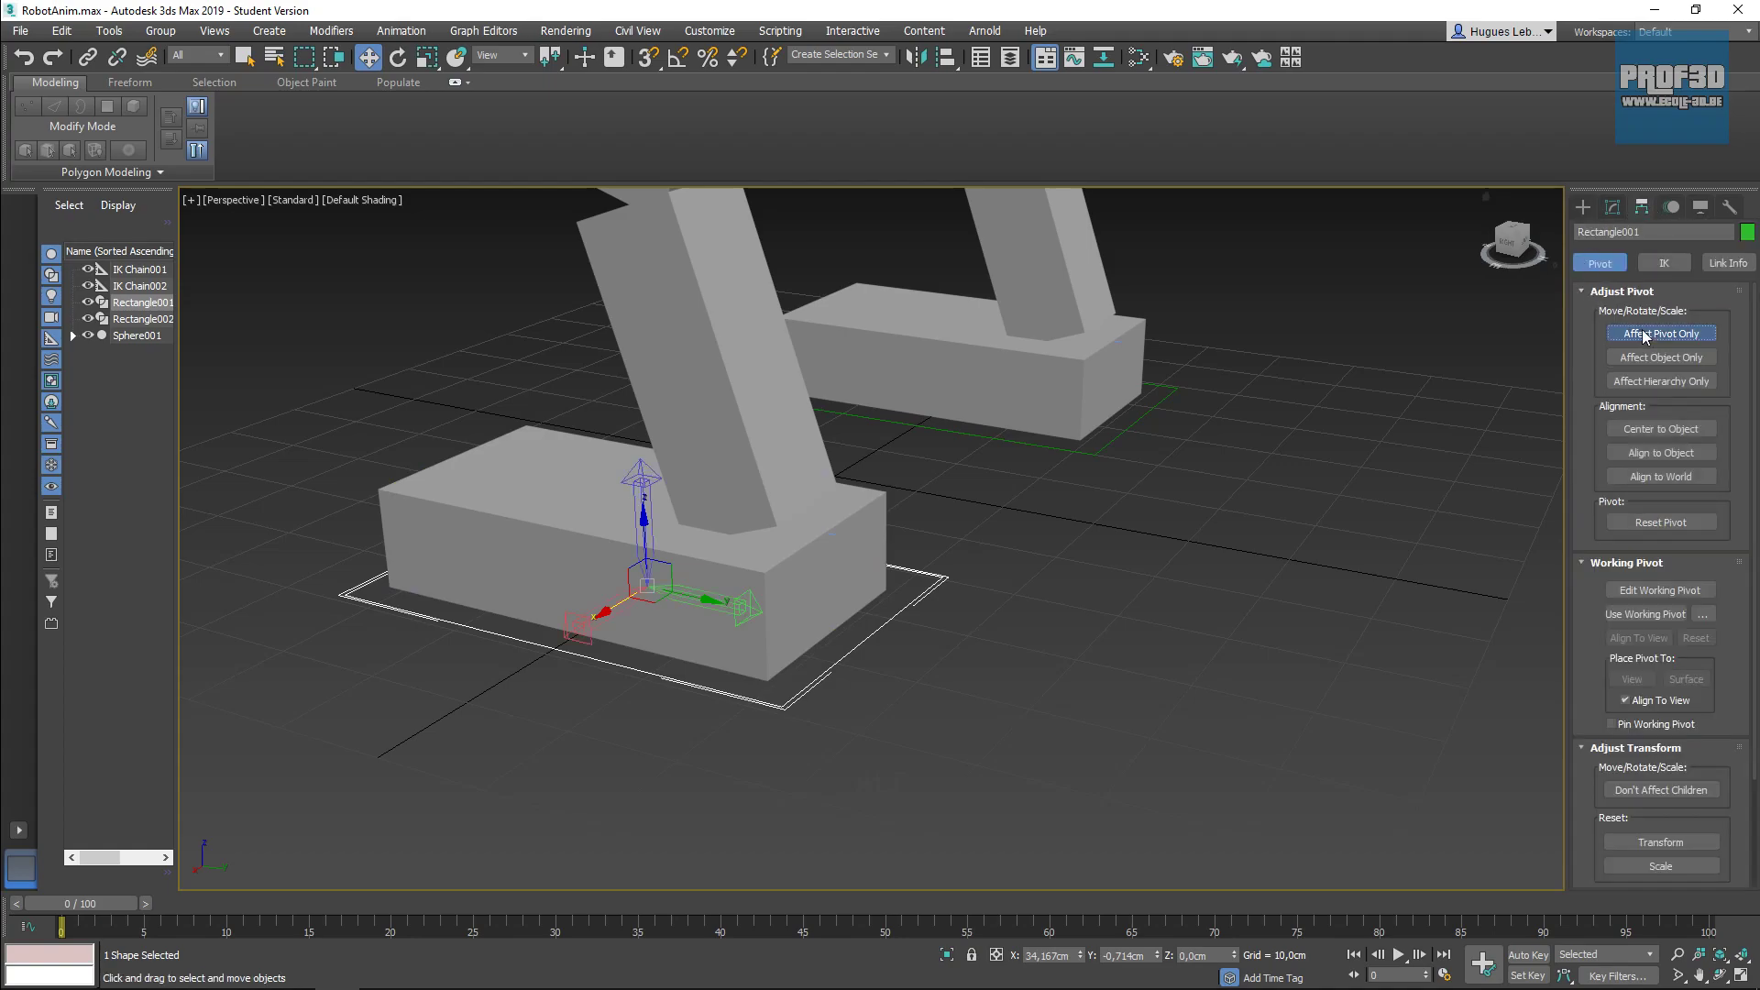
{"action": "left_click_drag", "start_coordinate": [701, 597], "coordinate": [888, 641]}
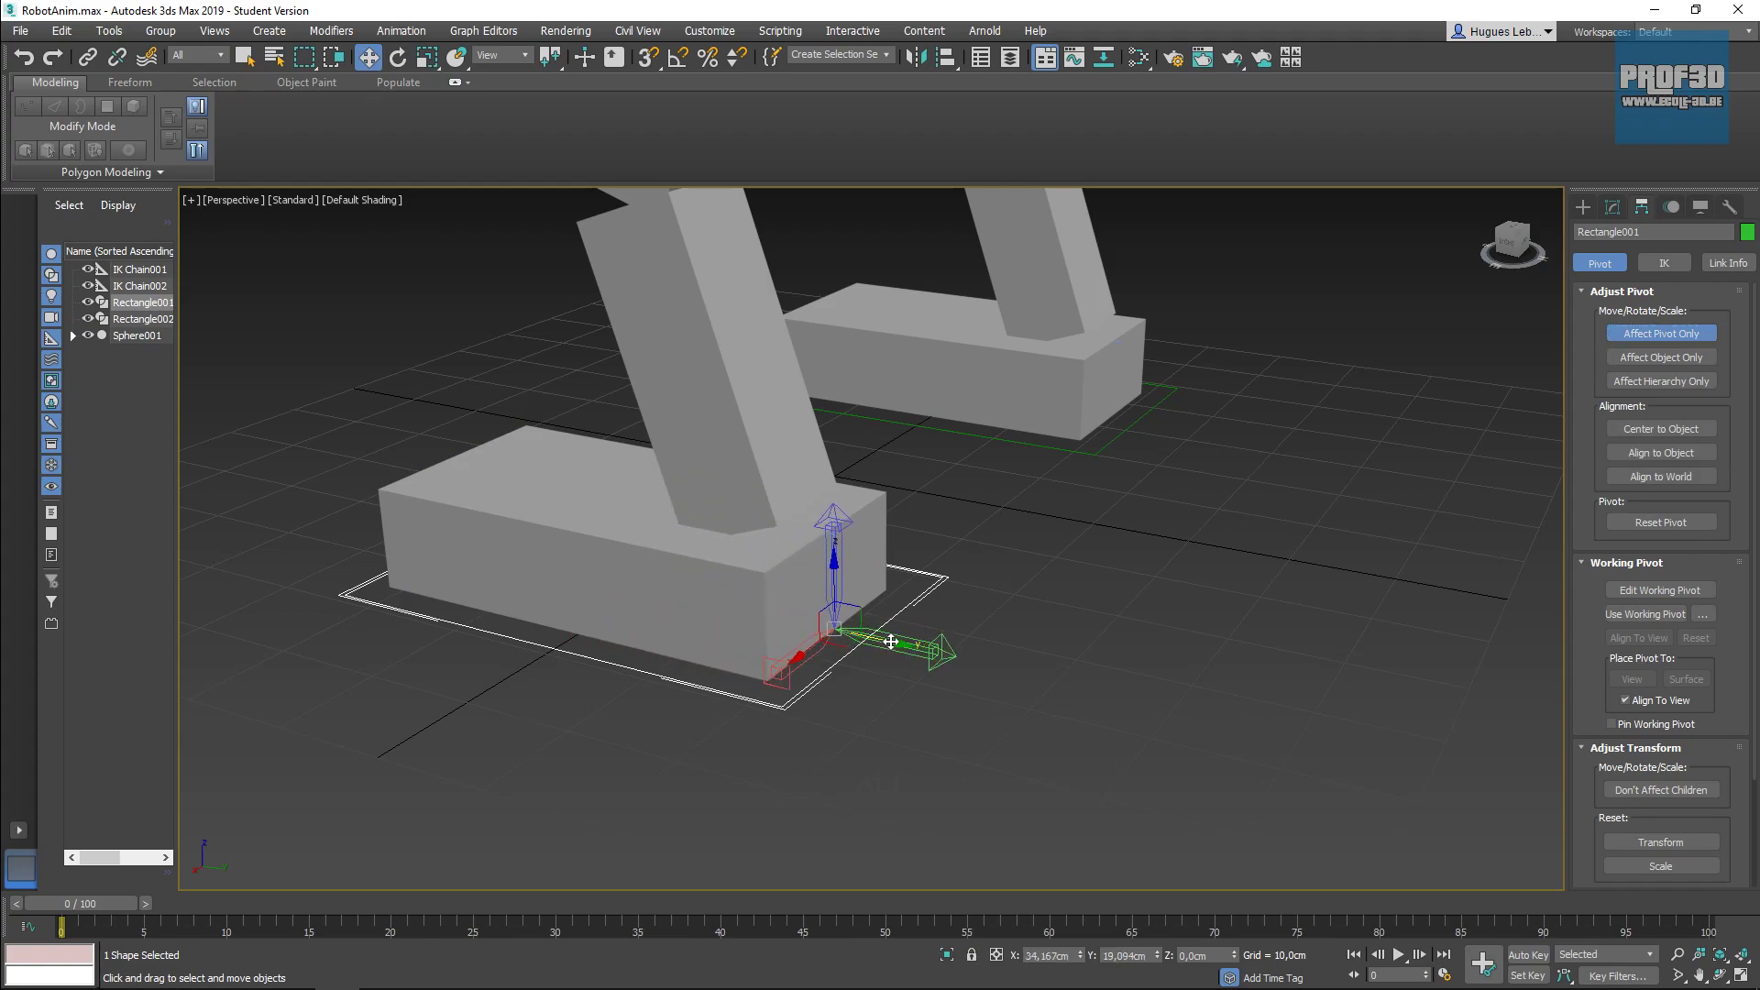
Step: Move only the pivot of Rectangle002 along Y to about 19.1 cm at the other foot's heel, and end pivot editing
{"action": "middle_click_drag", "start_coordinate": [1211, 521], "coordinate": [954, 660]}
{"action": "scroll", "coordinate": [893, 609], "scroll_direction": "up", "scroll_amount": 3}
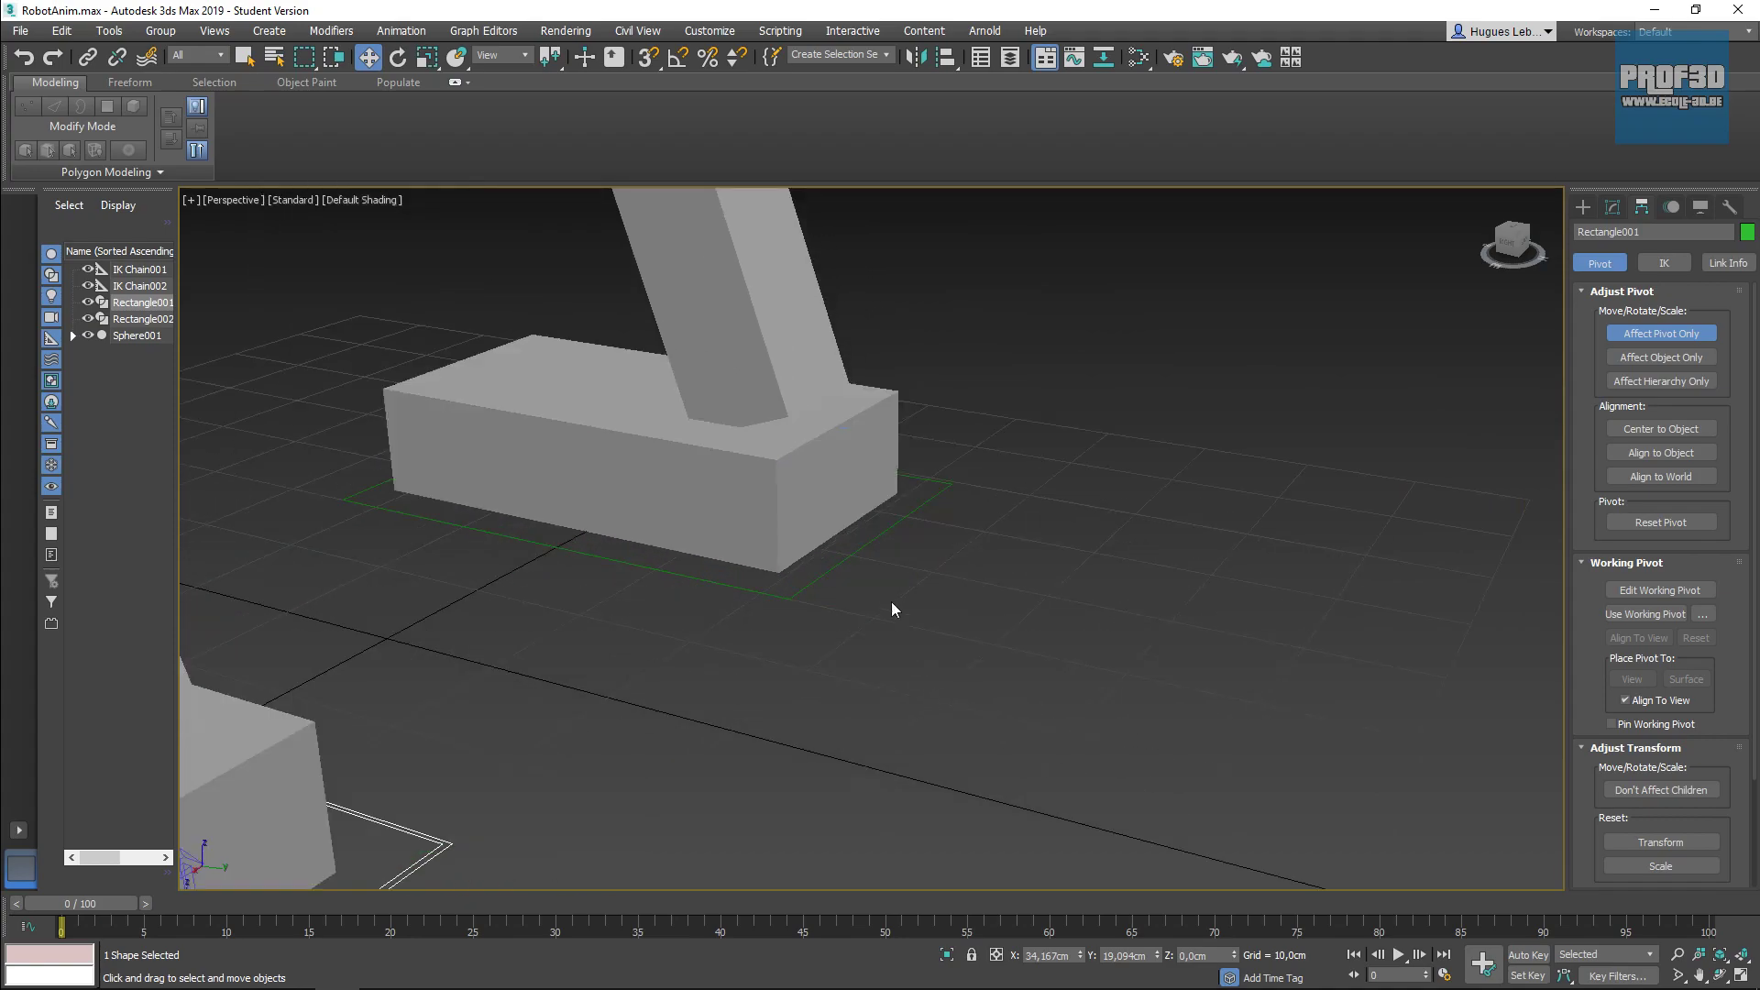
{"action": "left_click", "coordinate": [866, 554]}
{"action": "left_click_drag", "start_coordinate": [842, 529], "coordinate": [899, 538]}
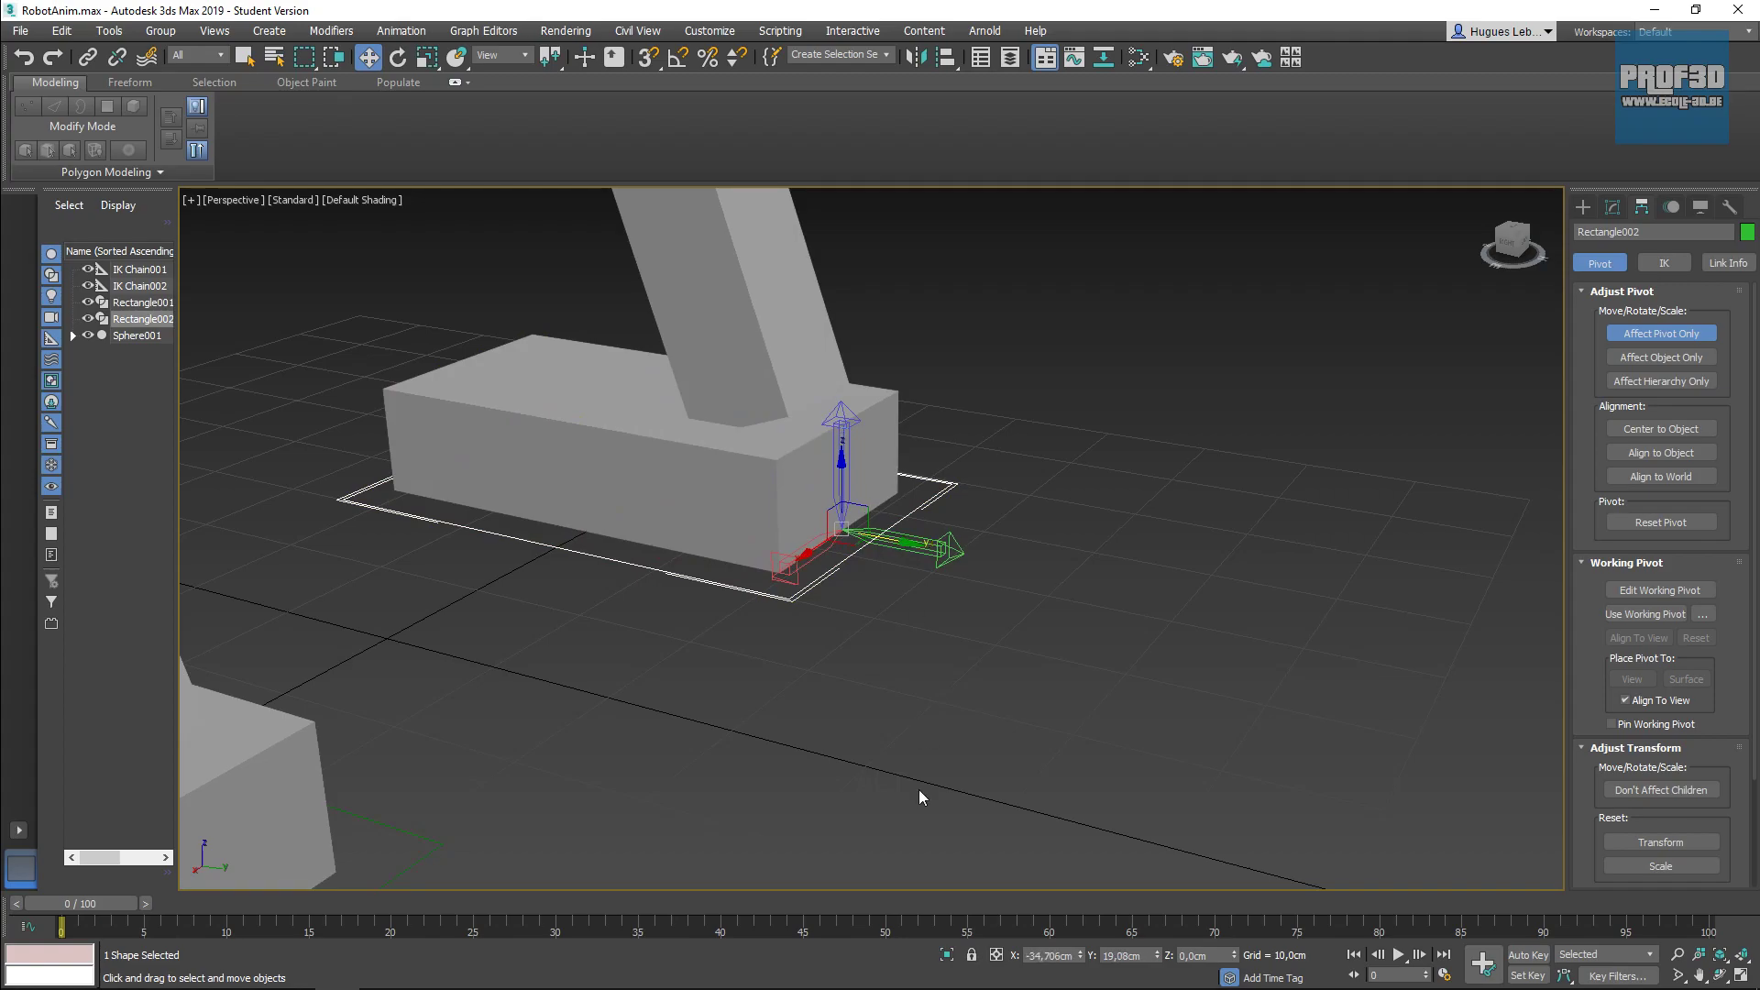
{"action": "left_click", "coordinate": [1660, 334]}
Step: Try rotating and moving Rectangle001 to test its heel pivot, undoing each transform
{"action": "middle_click_drag", "start_coordinate": [896, 597], "coordinate": [952, 666]}
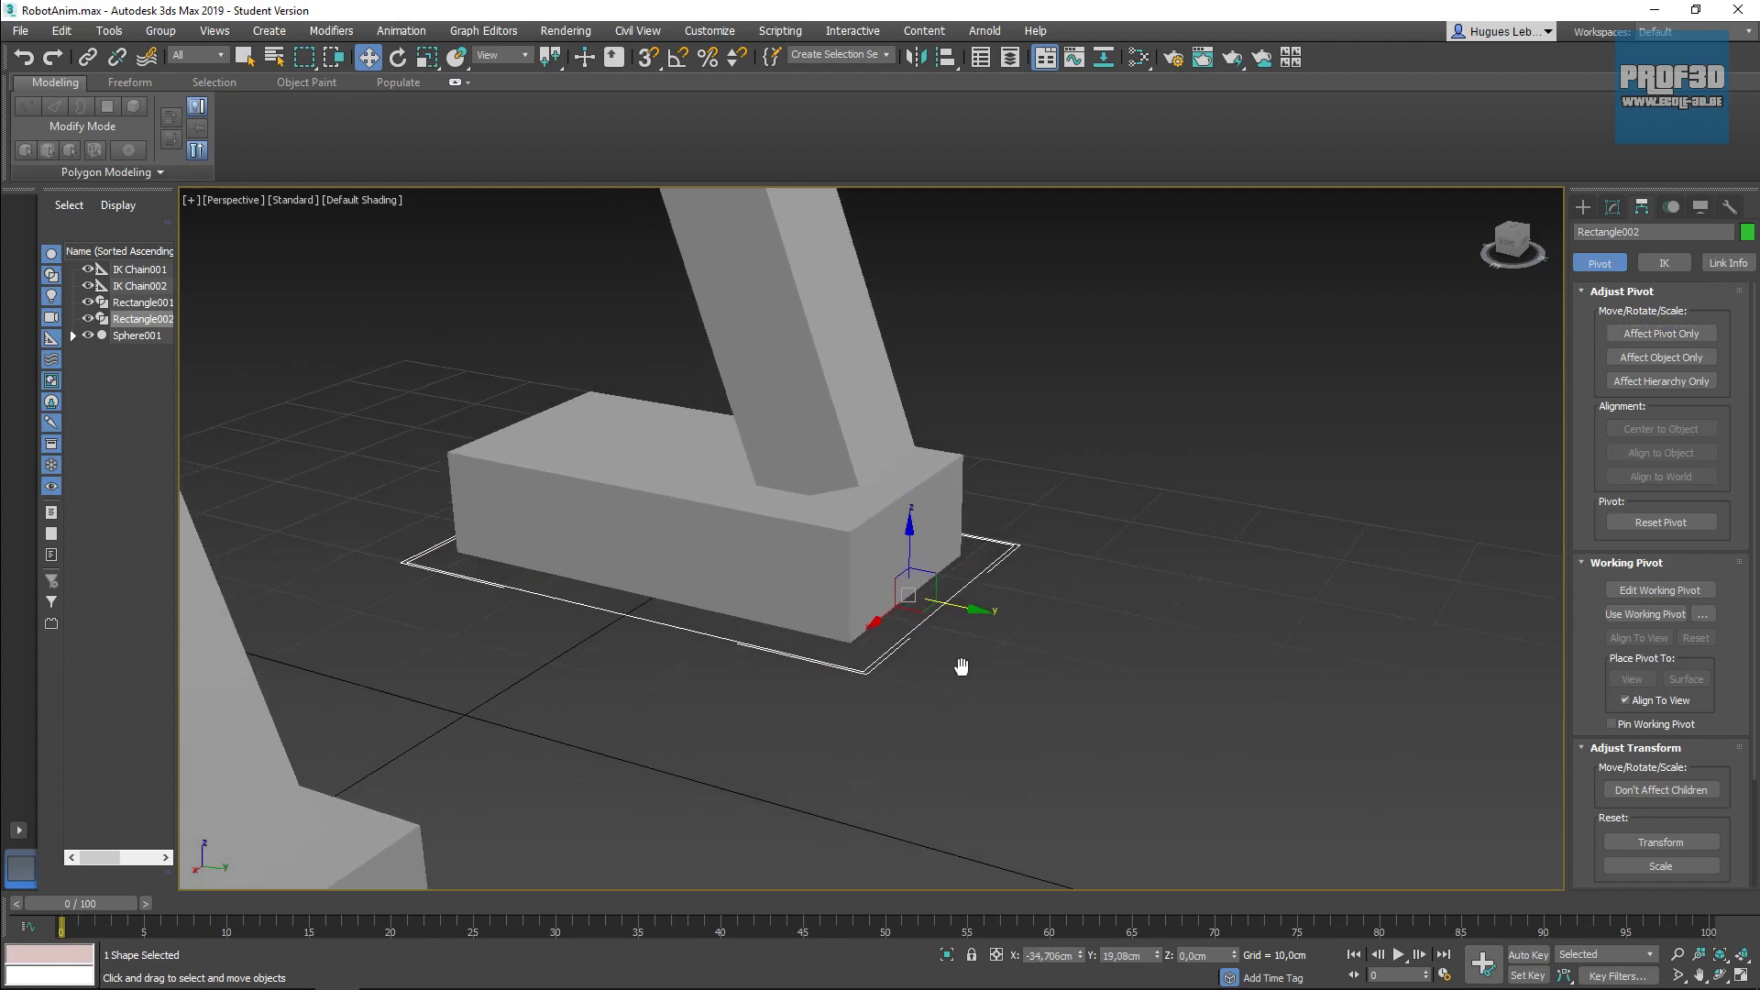
{"action": "scroll", "coordinate": [972, 671], "scroll_direction": "down", "scroll_amount": 5}
{"action": "scroll", "coordinate": [986, 674], "scroll_direction": "up", "scroll_amount": 3}
{"action": "left_click", "coordinate": [825, 702]}
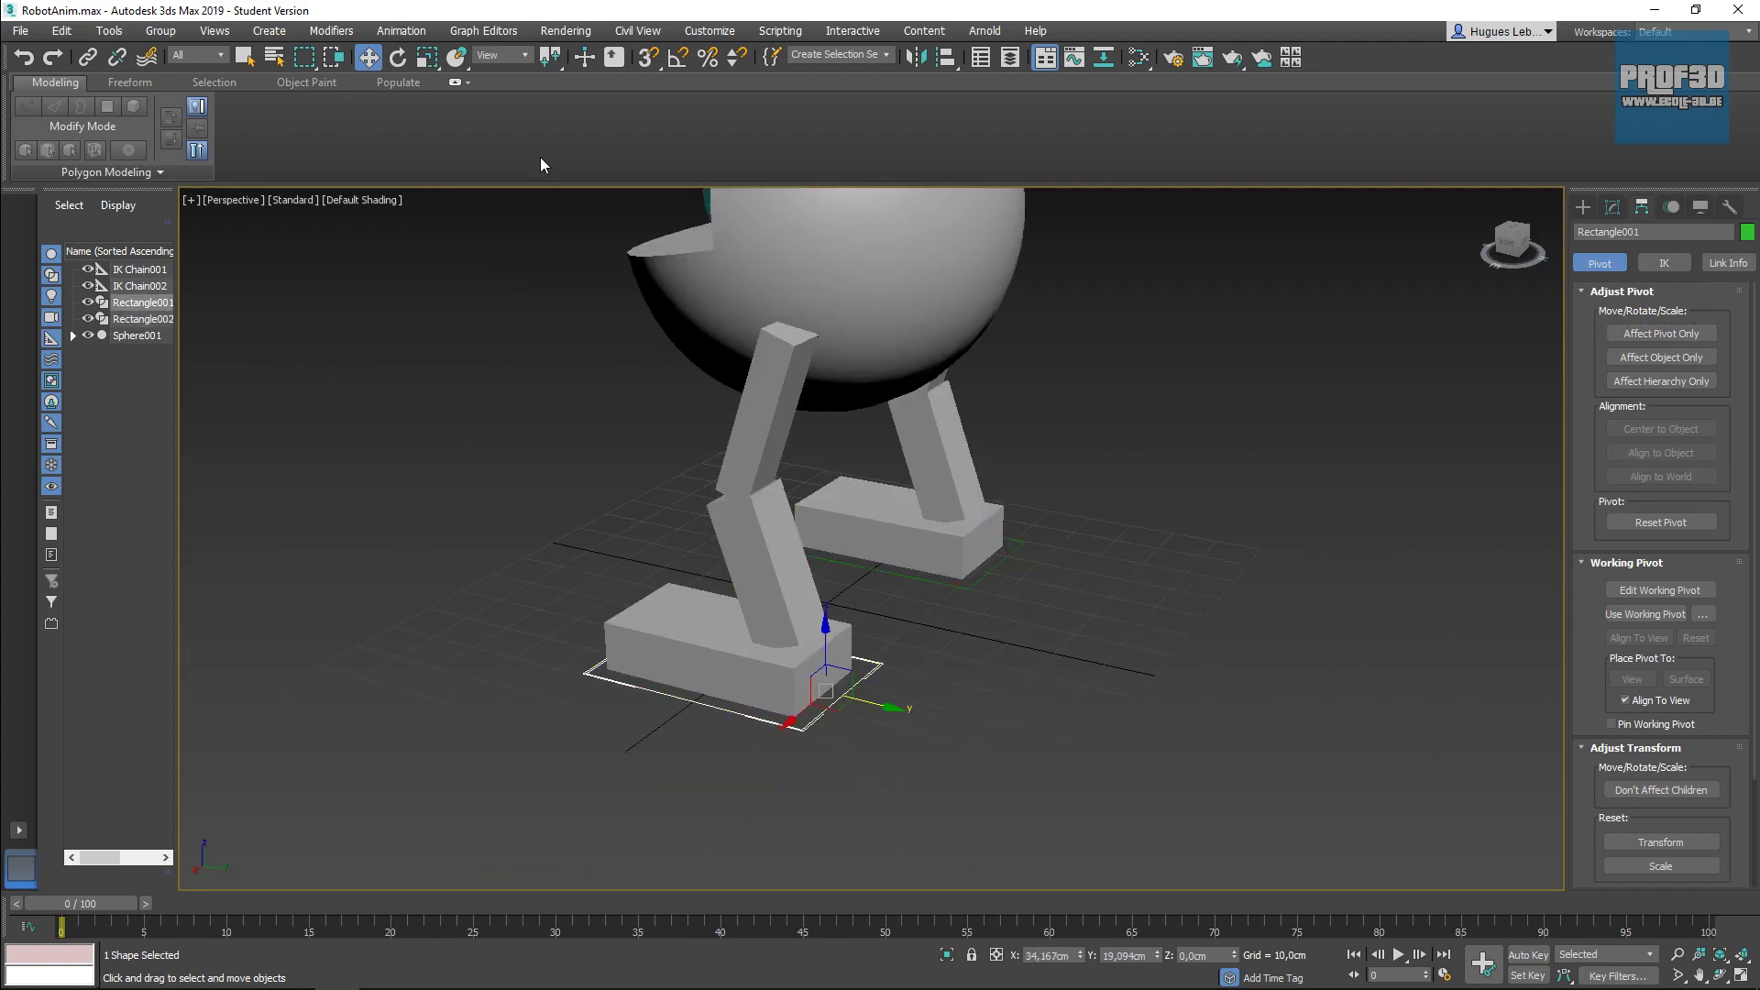
{"action": "left_click", "coordinate": [399, 57]}
{"action": "left_click_drag", "start_coordinate": [876, 660], "coordinate": [911, 699]}
{"action": "key", "text": "ctrl+z"}
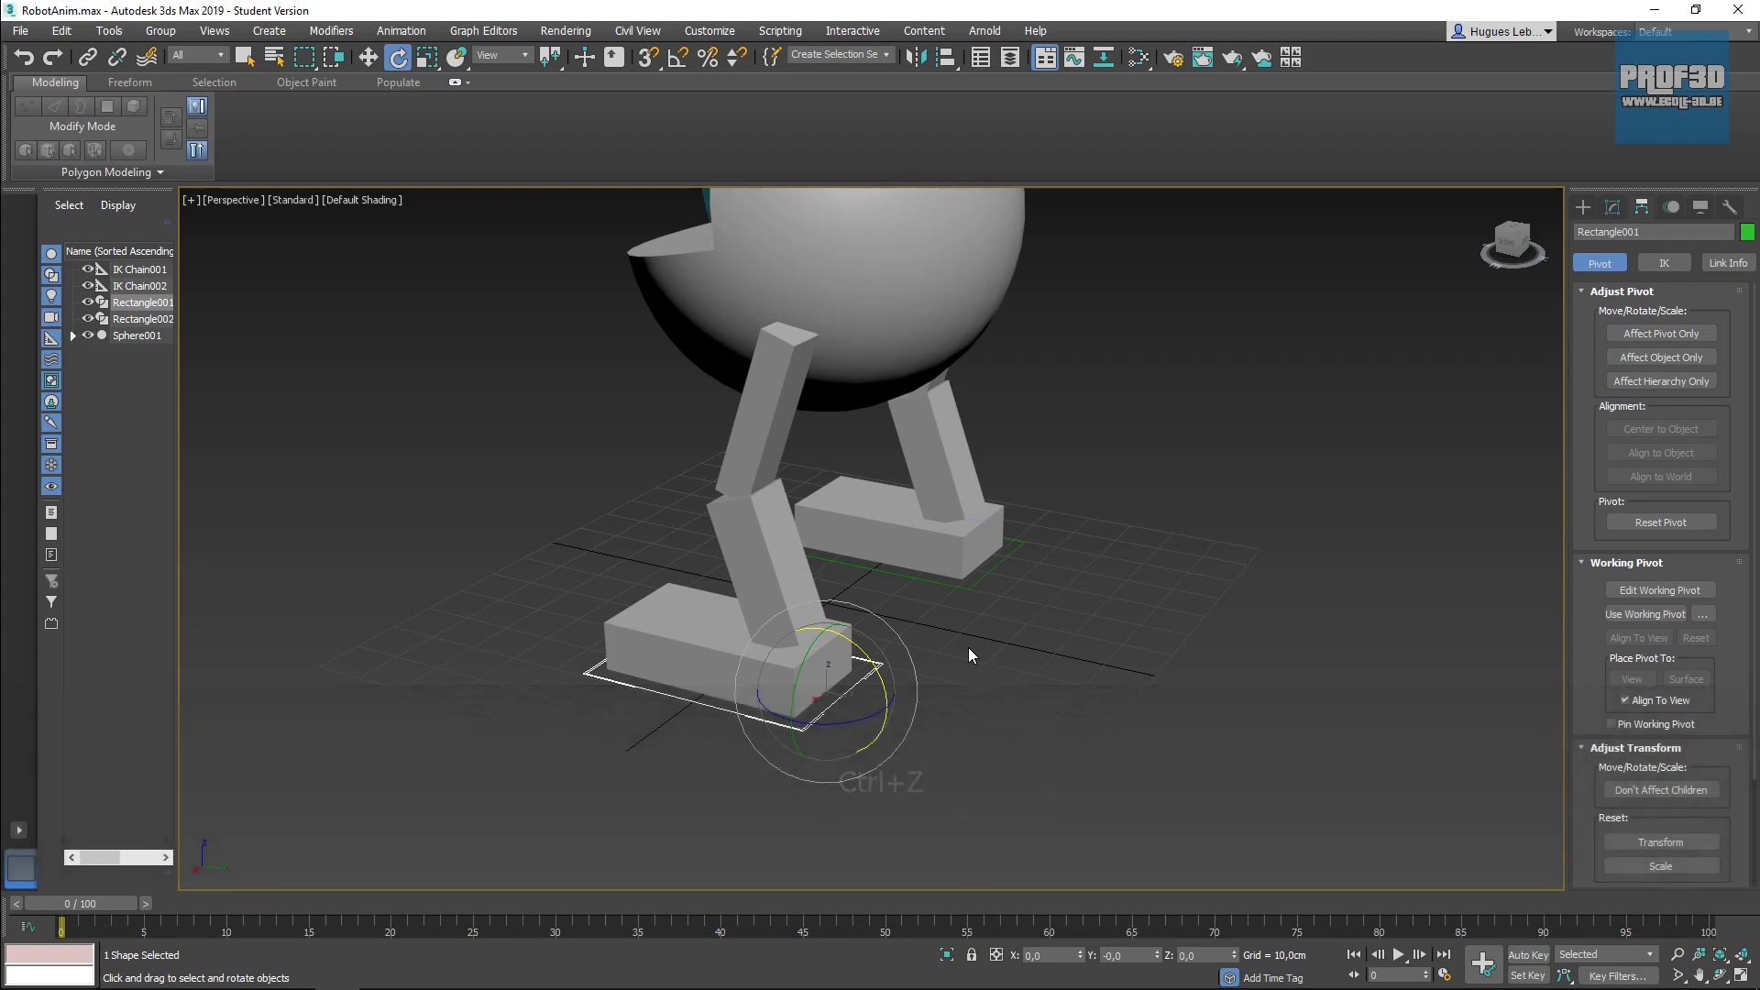
{"action": "scroll", "coordinate": [957, 597], "scroll_direction": "up", "scroll_amount": 3}
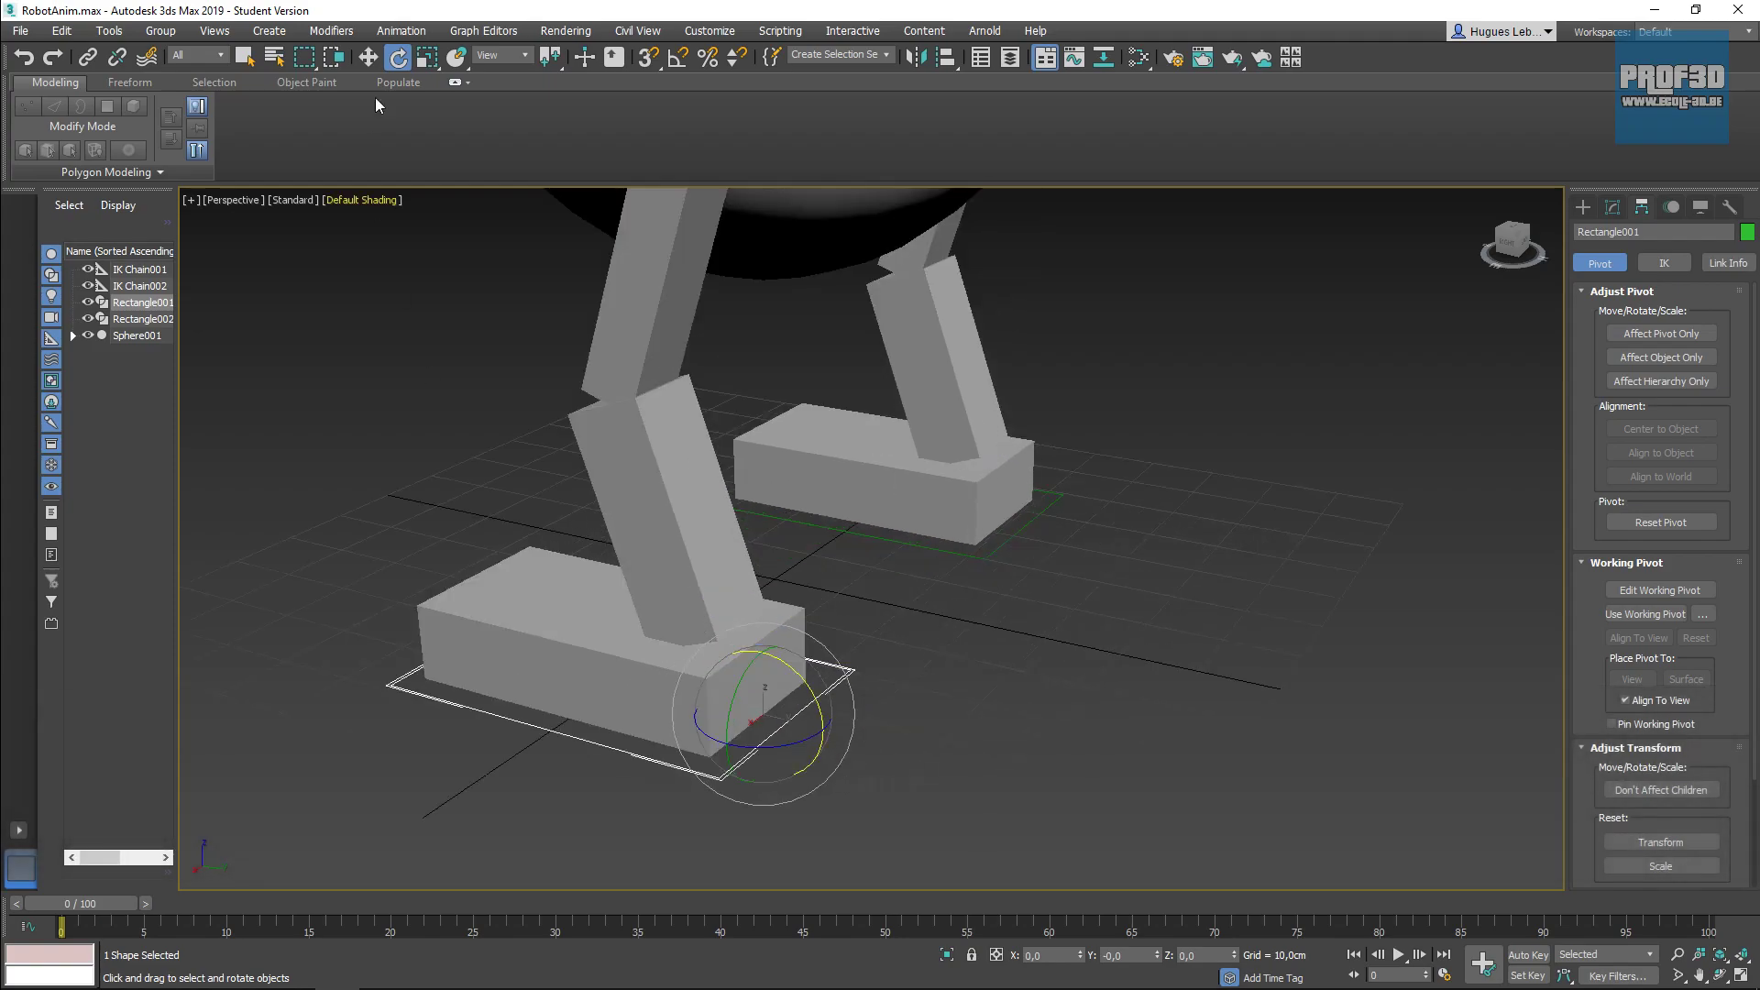
{"action": "left_click", "coordinate": [368, 58]}
{"action": "left_click_drag", "start_coordinate": [774, 702], "coordinate": [765, 578]}
{"action": "key", "text": "ctrl+z"}
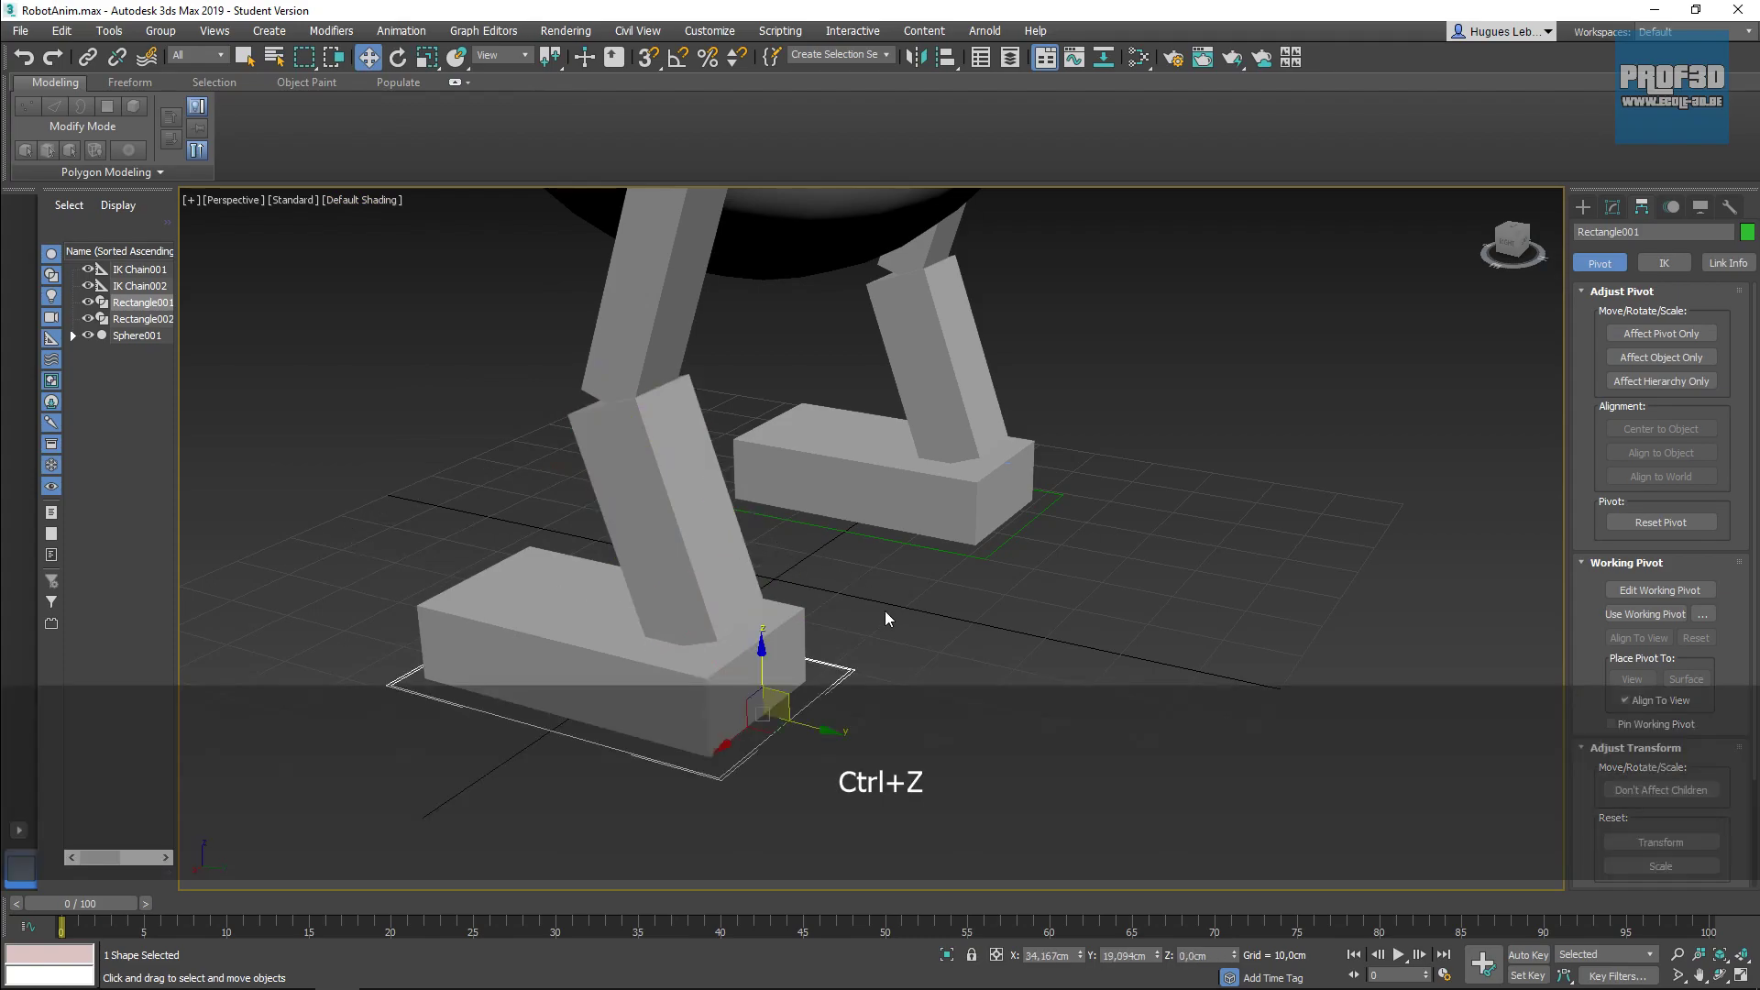
Step: Show the scene in wireframe and link IK Chain001 to Rectangle001 as its parent
{"action": "key", "text": "F3"}
{"action": "scroll", "coordinate": [746, 628], "scroll_direction": "up", "scroll_amount": 4}
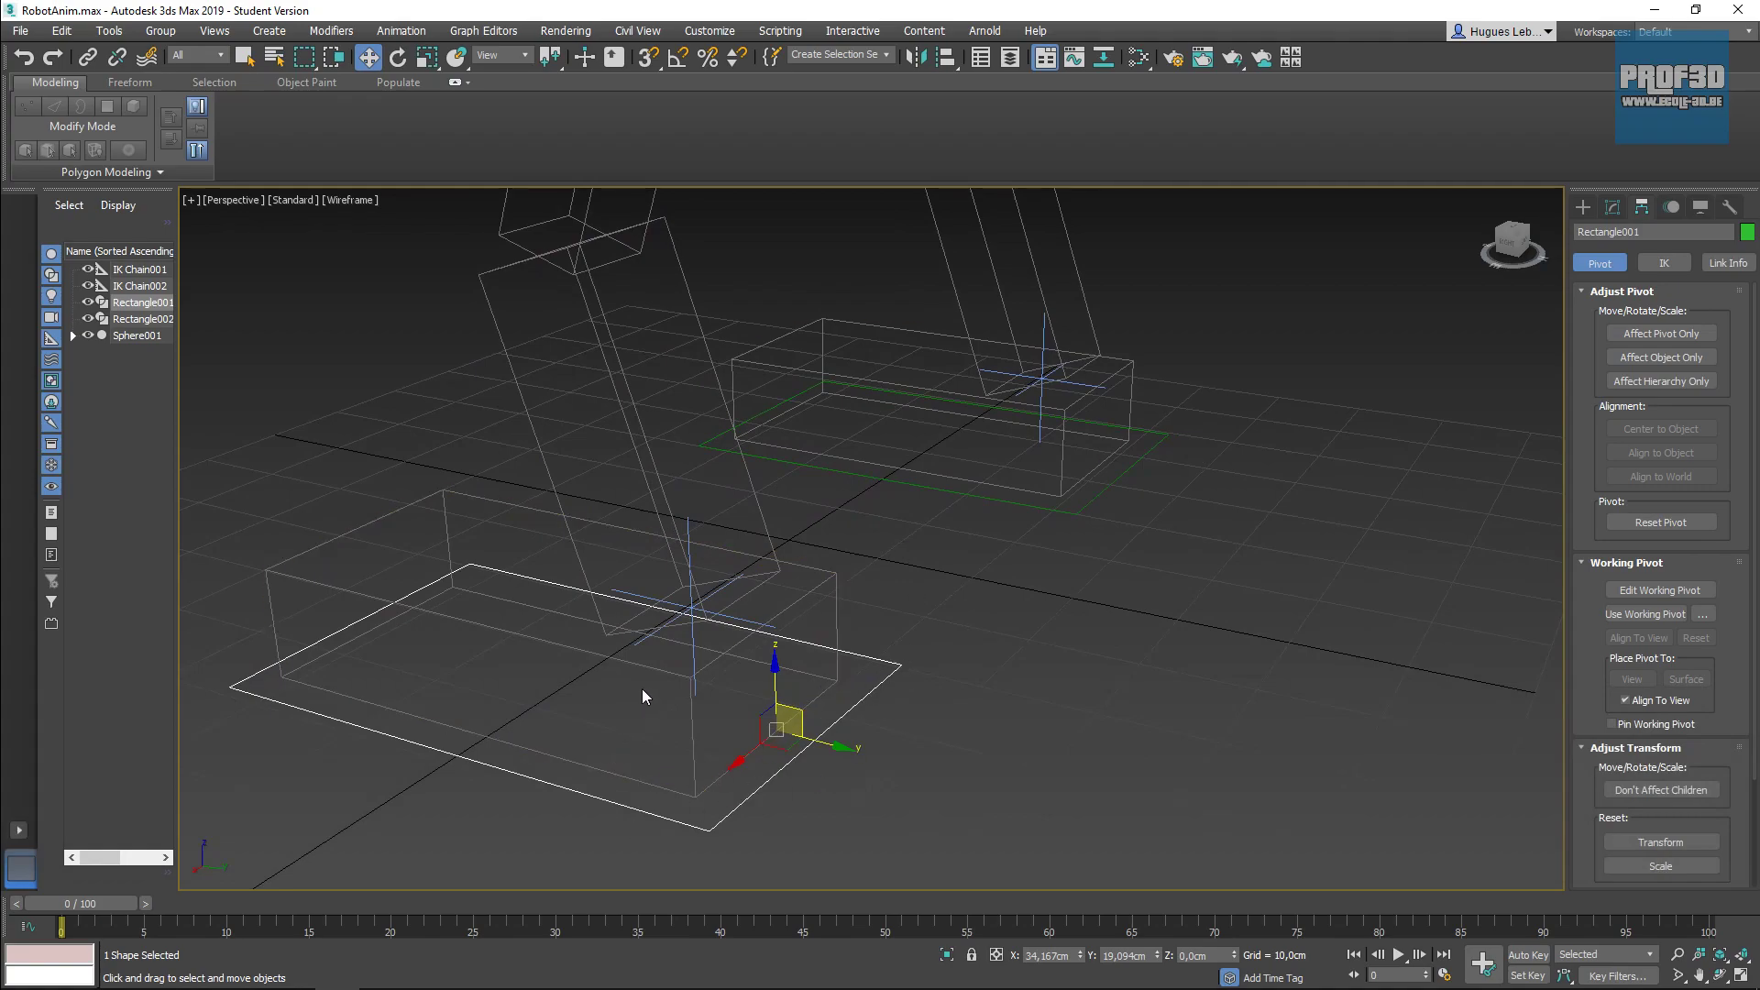
{"action": "left_click", "coordinate": [87, 57]}
{"action": "left_click_drag", "start_coordinate": [747, 623], "coordinate": [811, 758]}
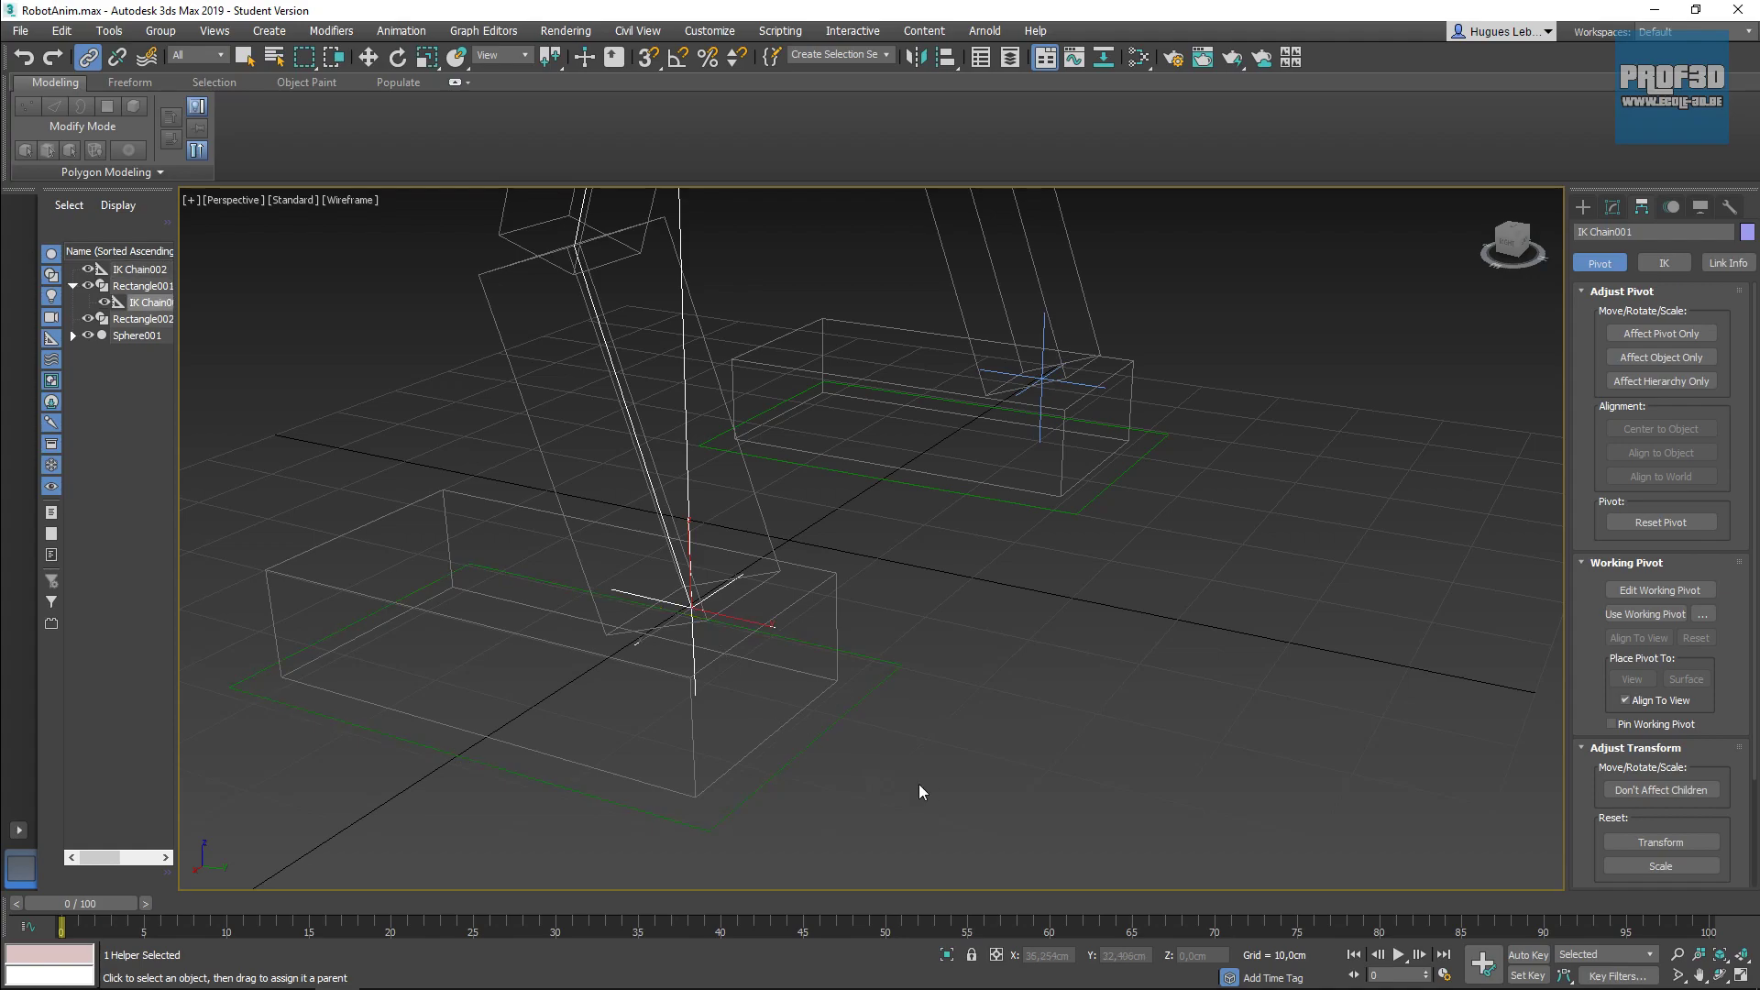
Step: Link IK Chain002 to Rectangle002 as its parent, deselect everything and return the view to shaded display
{"action": "middle_click_drag", "start_coordinate": [930, 766], "coordinate": [706, 731]}
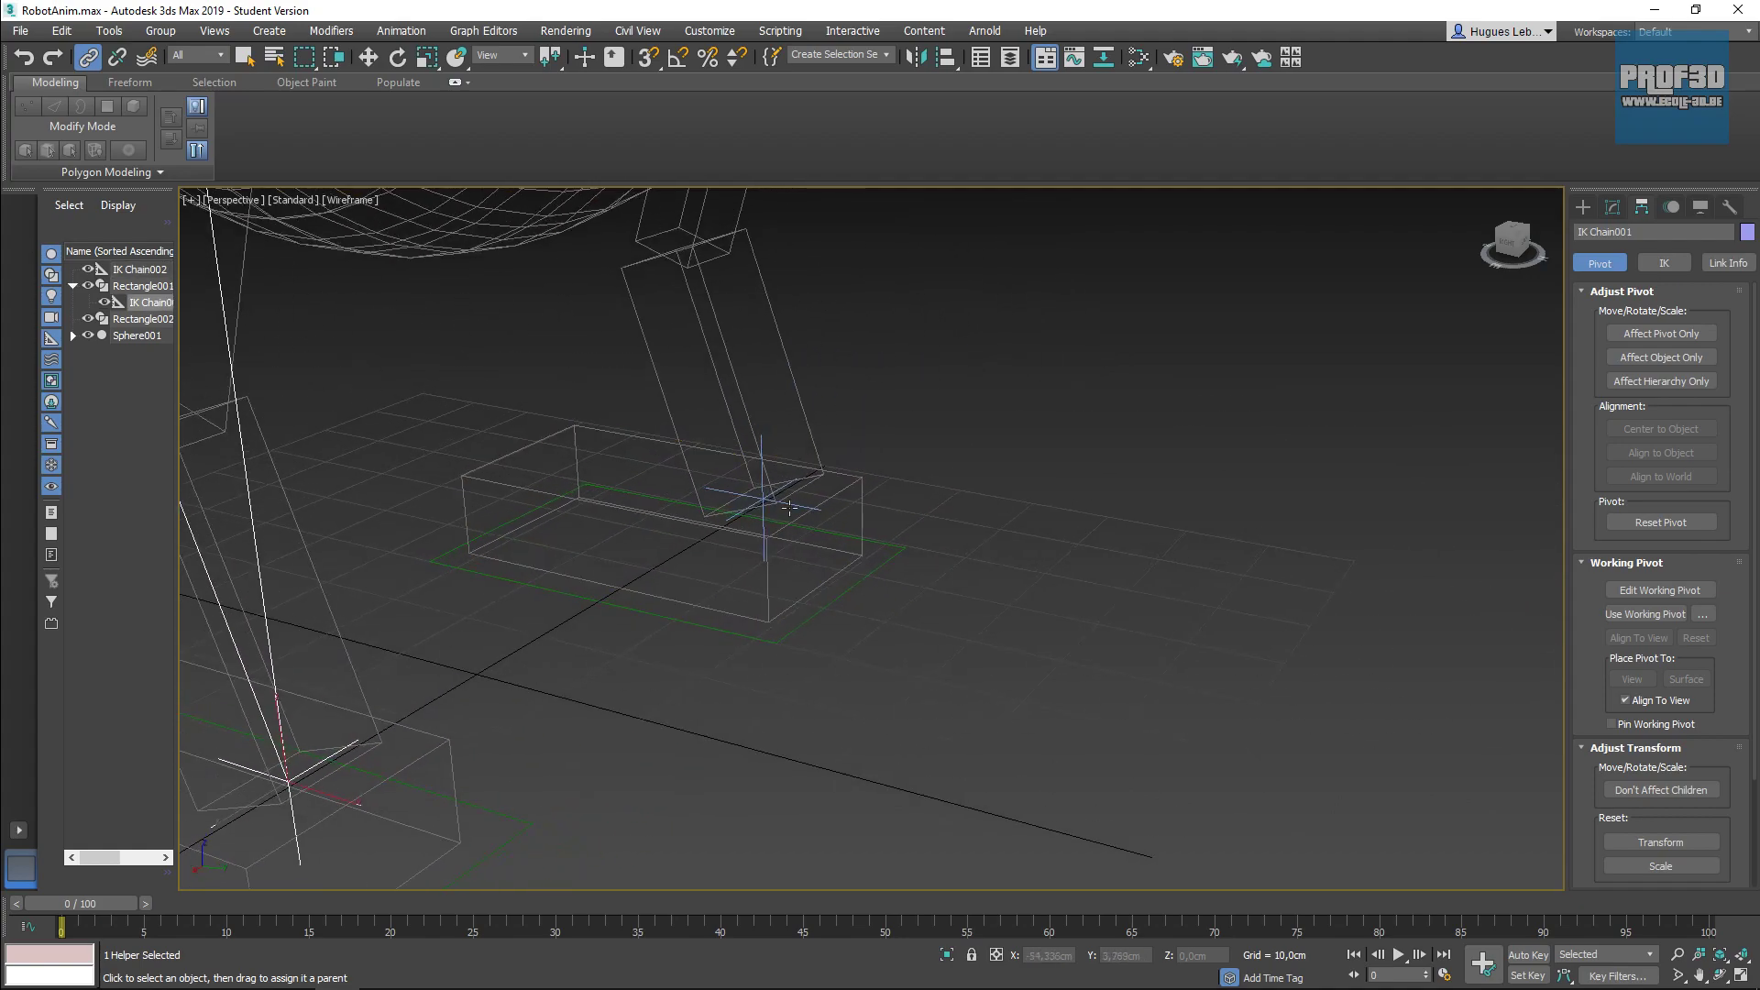
{"action": "left_click_drag", "start_coordinate": [793, 502], "coordinate": [841, 607]}
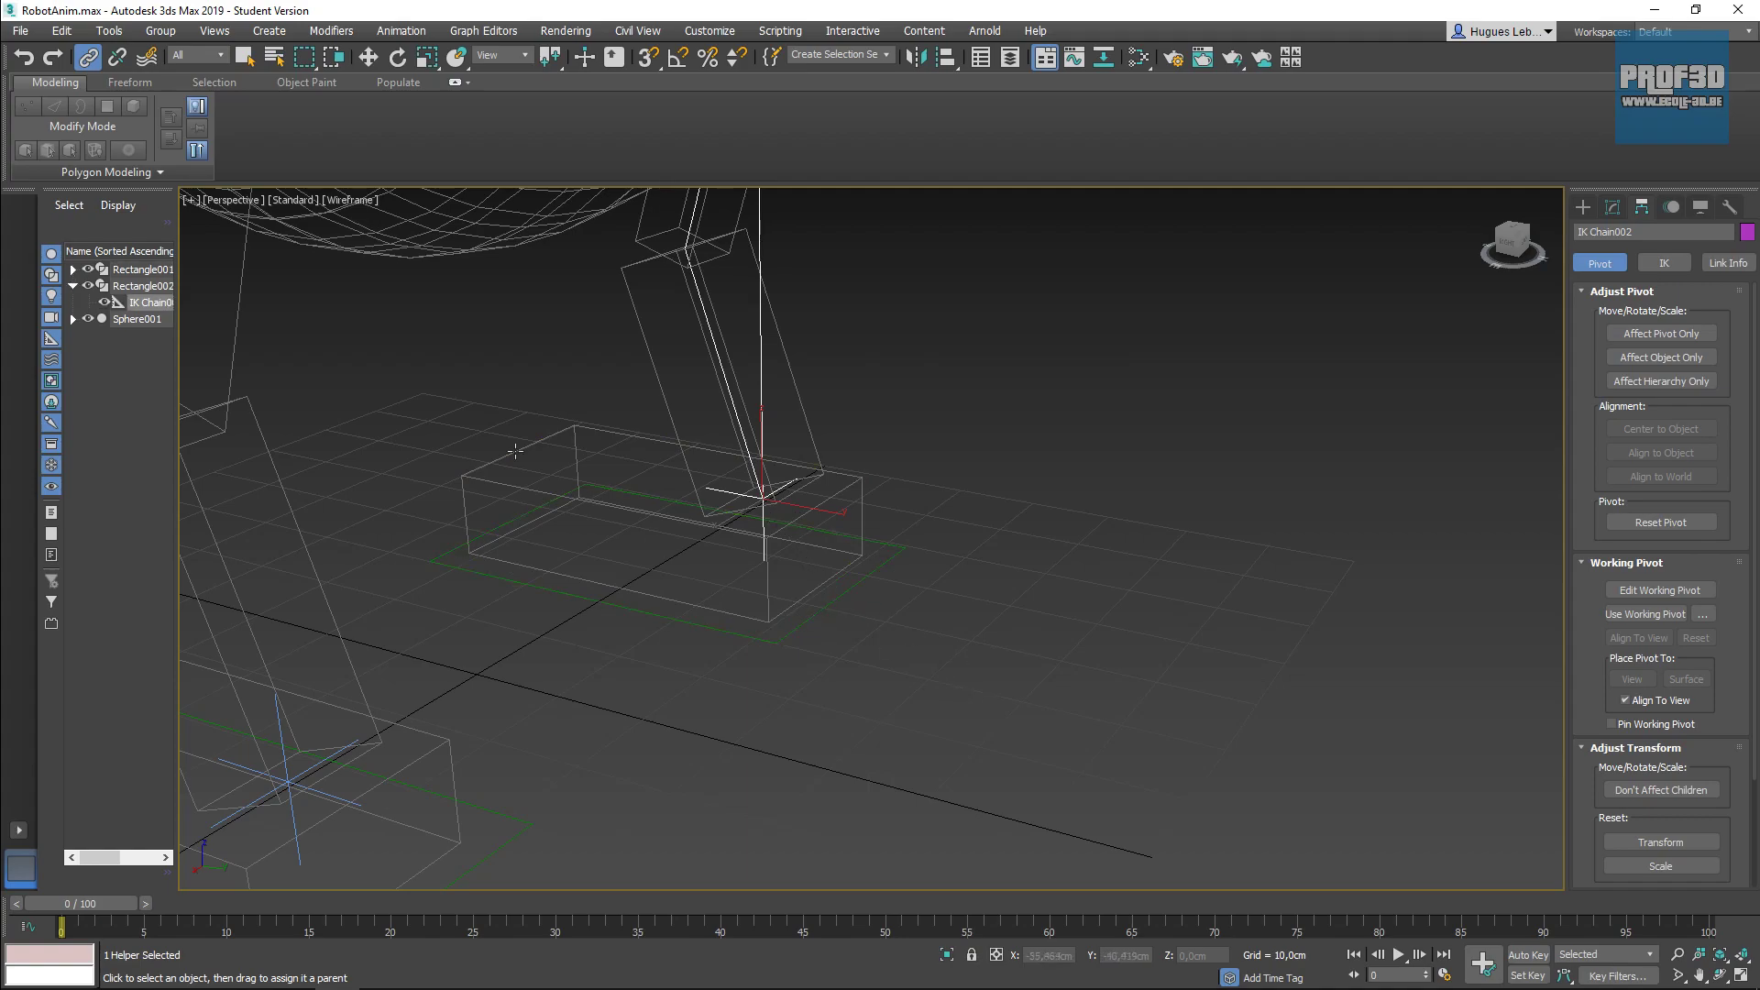
{"action": "left_click", "coordinate": [368, 57]}
{"action": "left_click", "coordinate": [590, 766]}
{"action": "scroll", "coordinate": [711, 719], "scroll_direction": "down", "scroll_amount": 3}
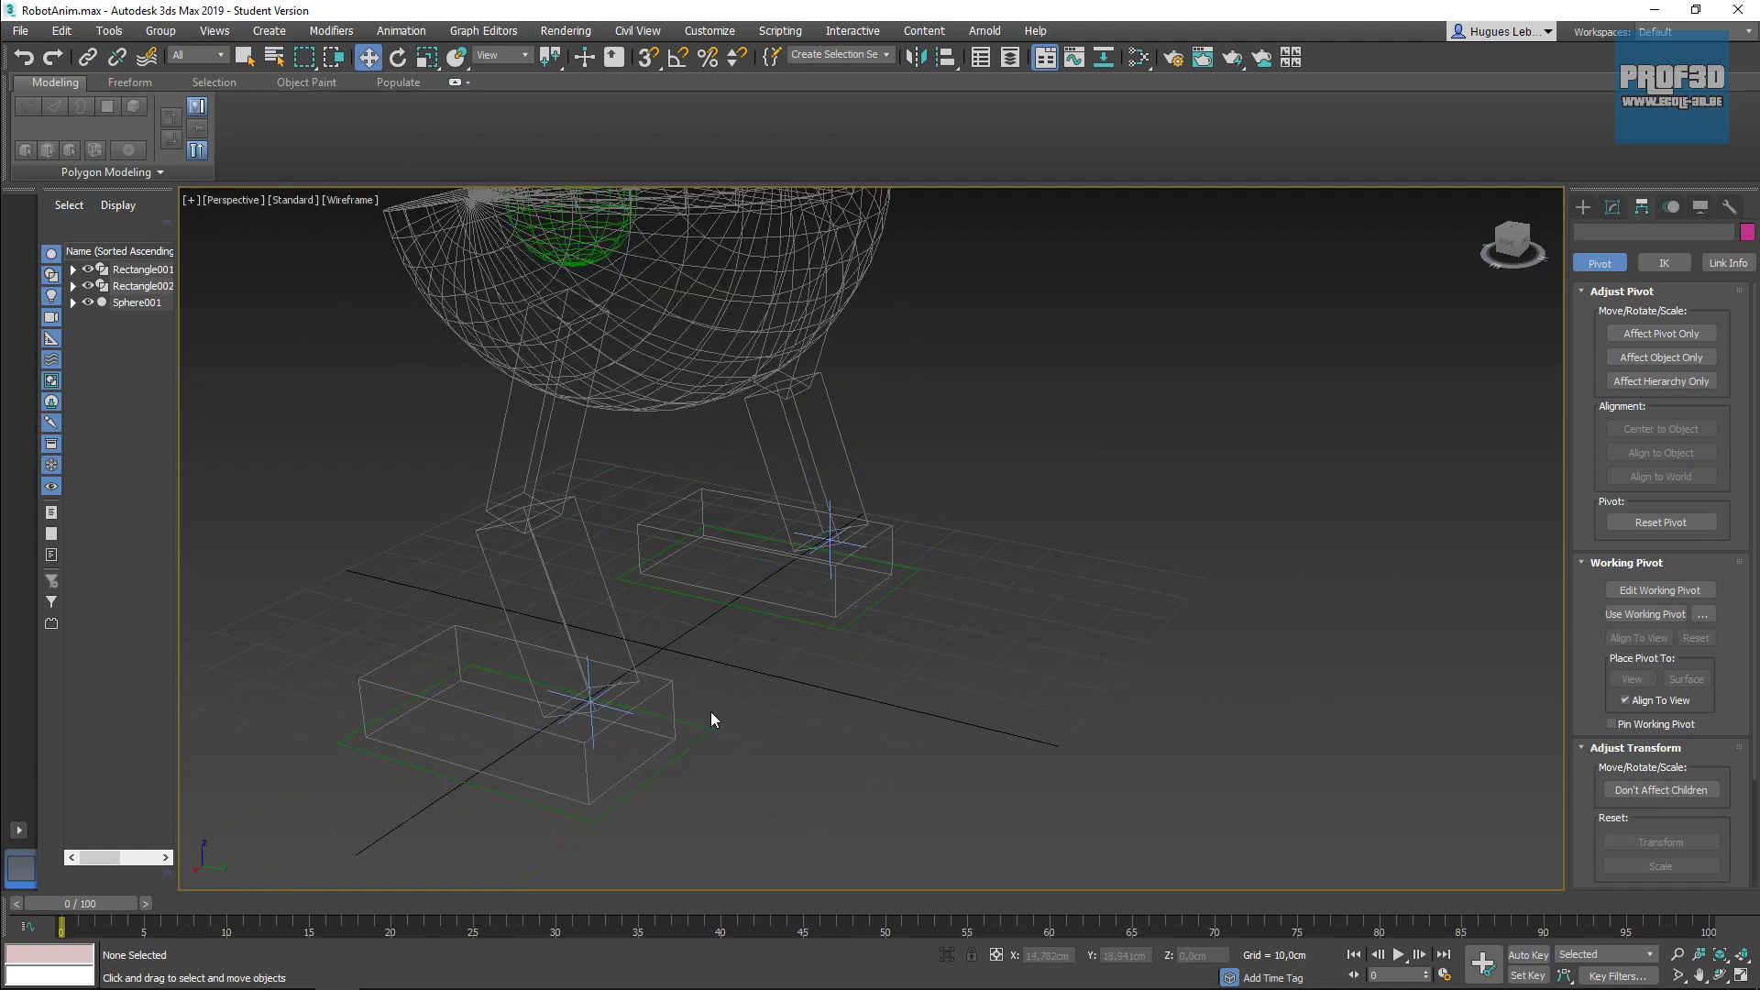
{"action": "key", "text": "F3"}
Step: Try moving the controller Rectangle001 upward and forward to test the linked leg, and undo the move
{"action": "middle_click_drag", "start_coordinate": [711, 712], "coordinate": [629, 788], "text": "alt"}
{"action": "left_click", "coordinate": [663, 744]}
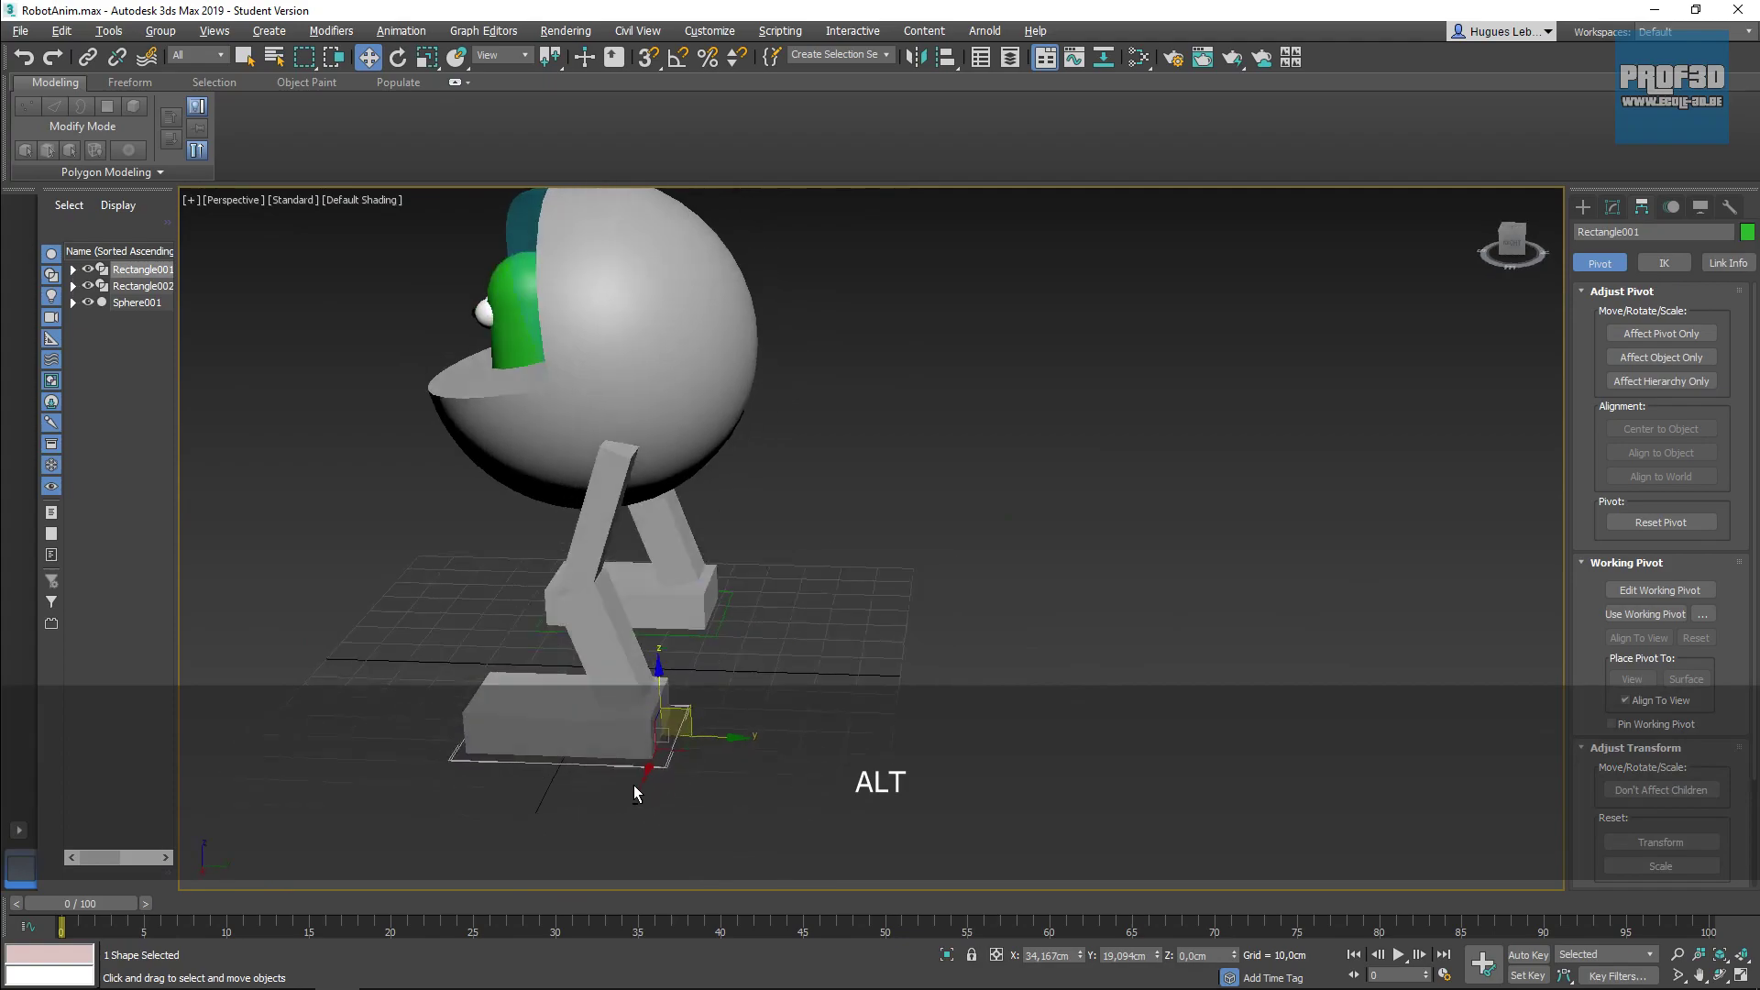
{"action": "left_click_drag", "start_coordinate": [676, 724], "coordinate": [589, 610]}
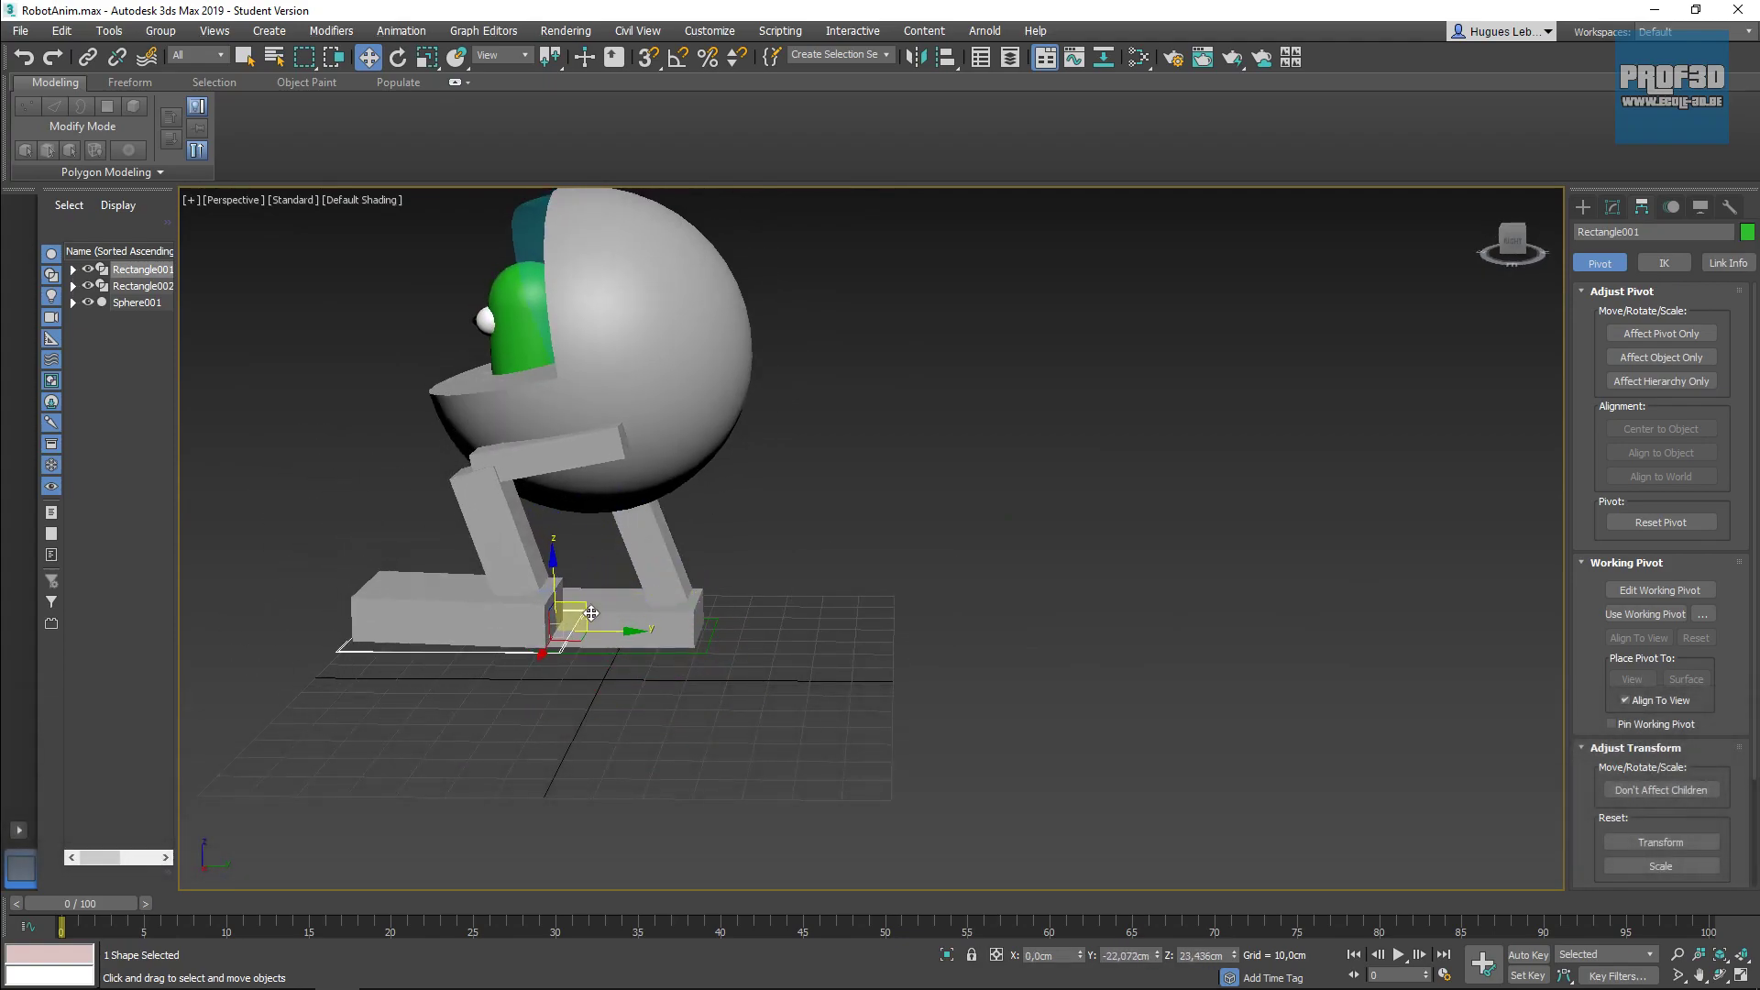
{"action": "key", "text": "ctrl+z"}
{"action": "middle_click_drag", "start_coordinate": [591, 623], "coordinate": [606, 661], "text": "alt"}
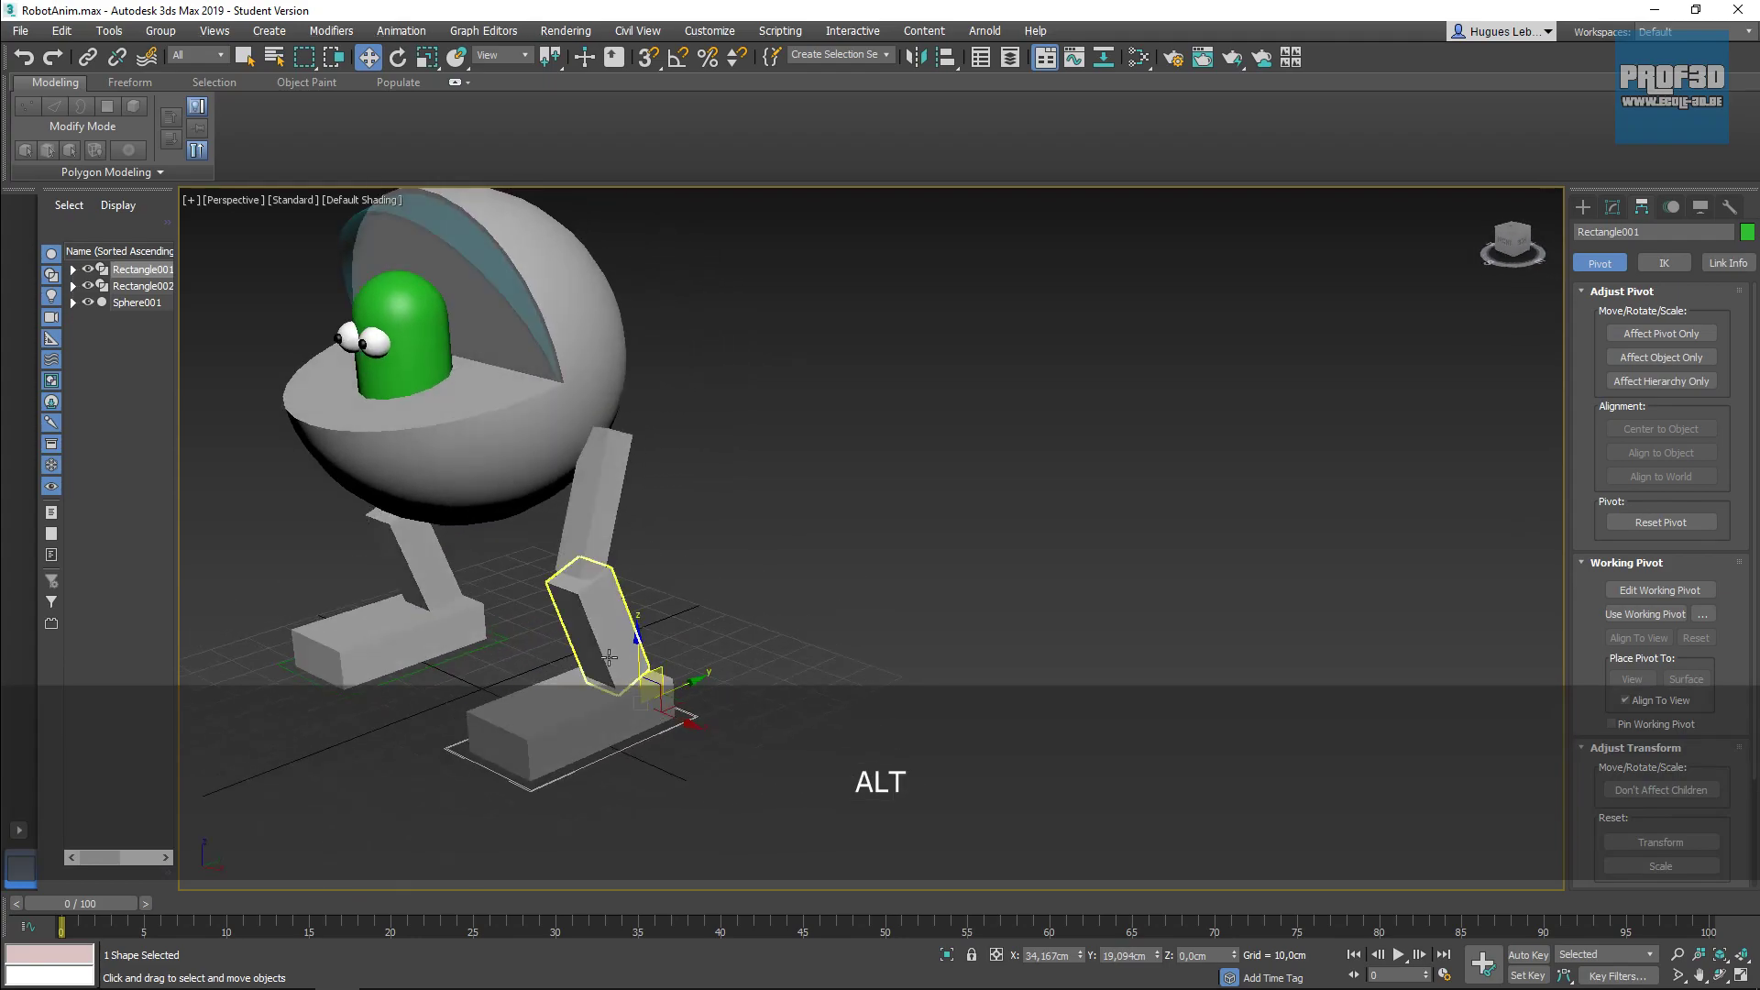
Step: Try rotating the controller Rectangle001 about its heel pivot to test the foot, and undo the rotation
{"action": "scroll", "coordinate": [674, 739], "scroll_direction": "up", "scroll_amount": 5}
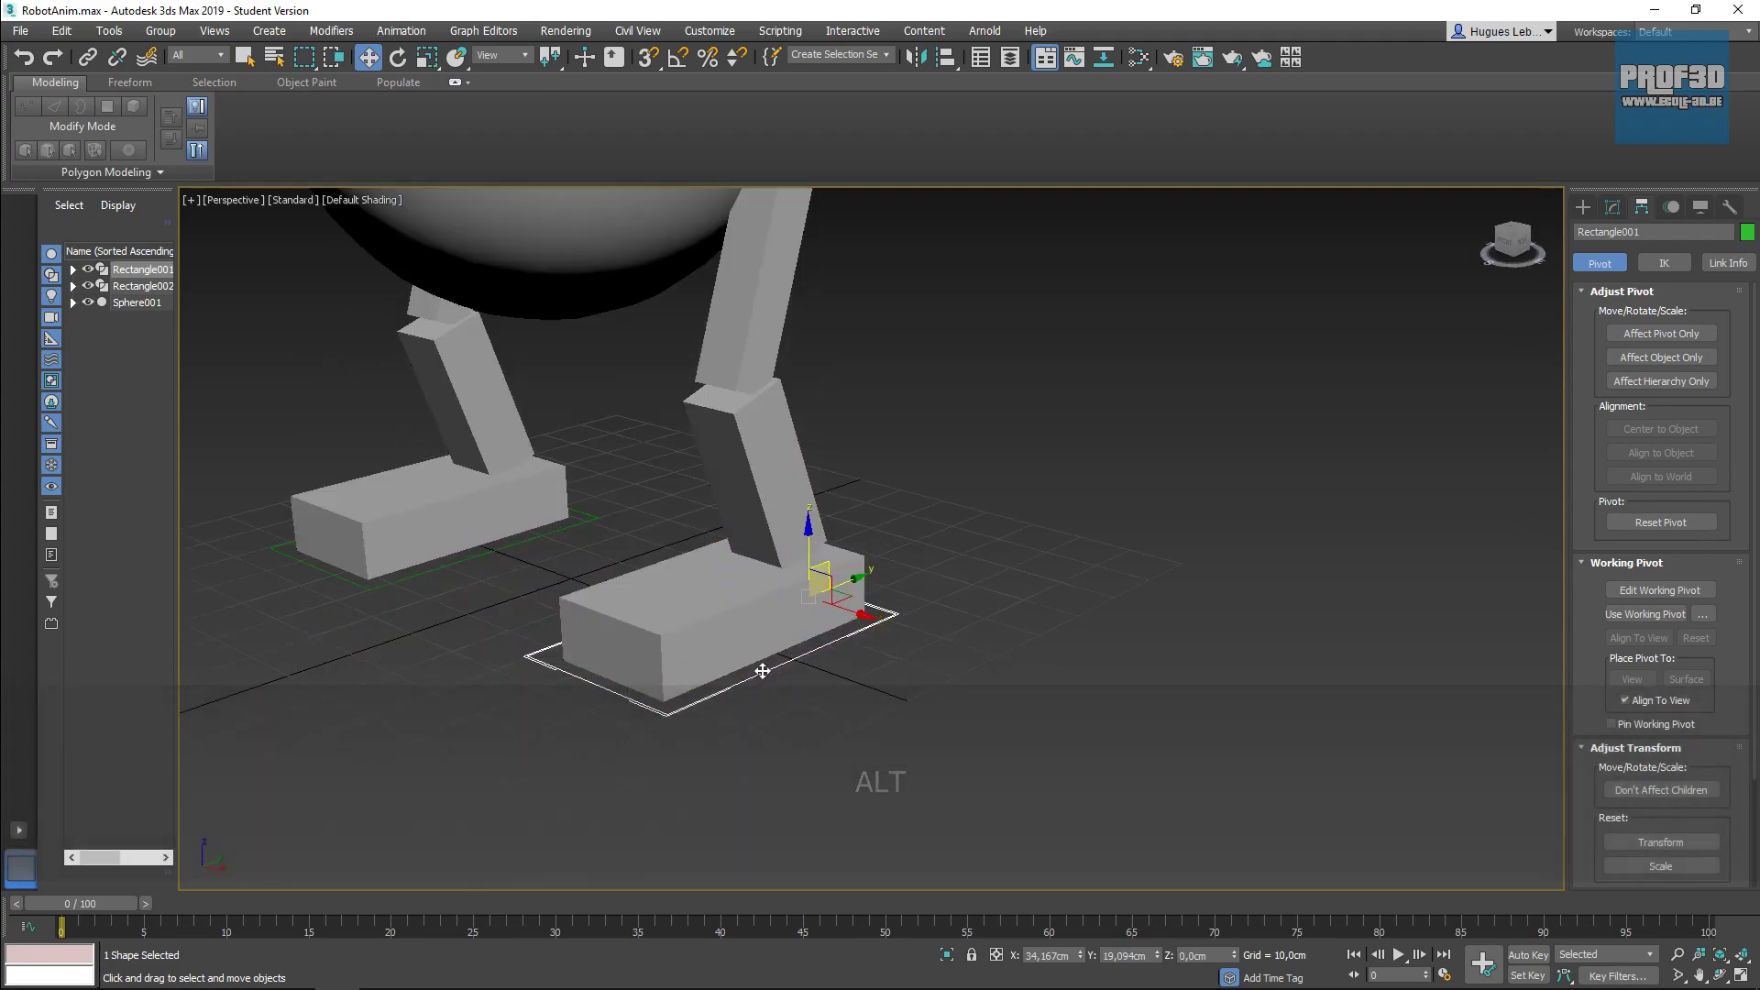
{"action": "middle_click_drag", "start_coordinate": [829, 572], "coordinate": [894, 573], "text": "alt"}
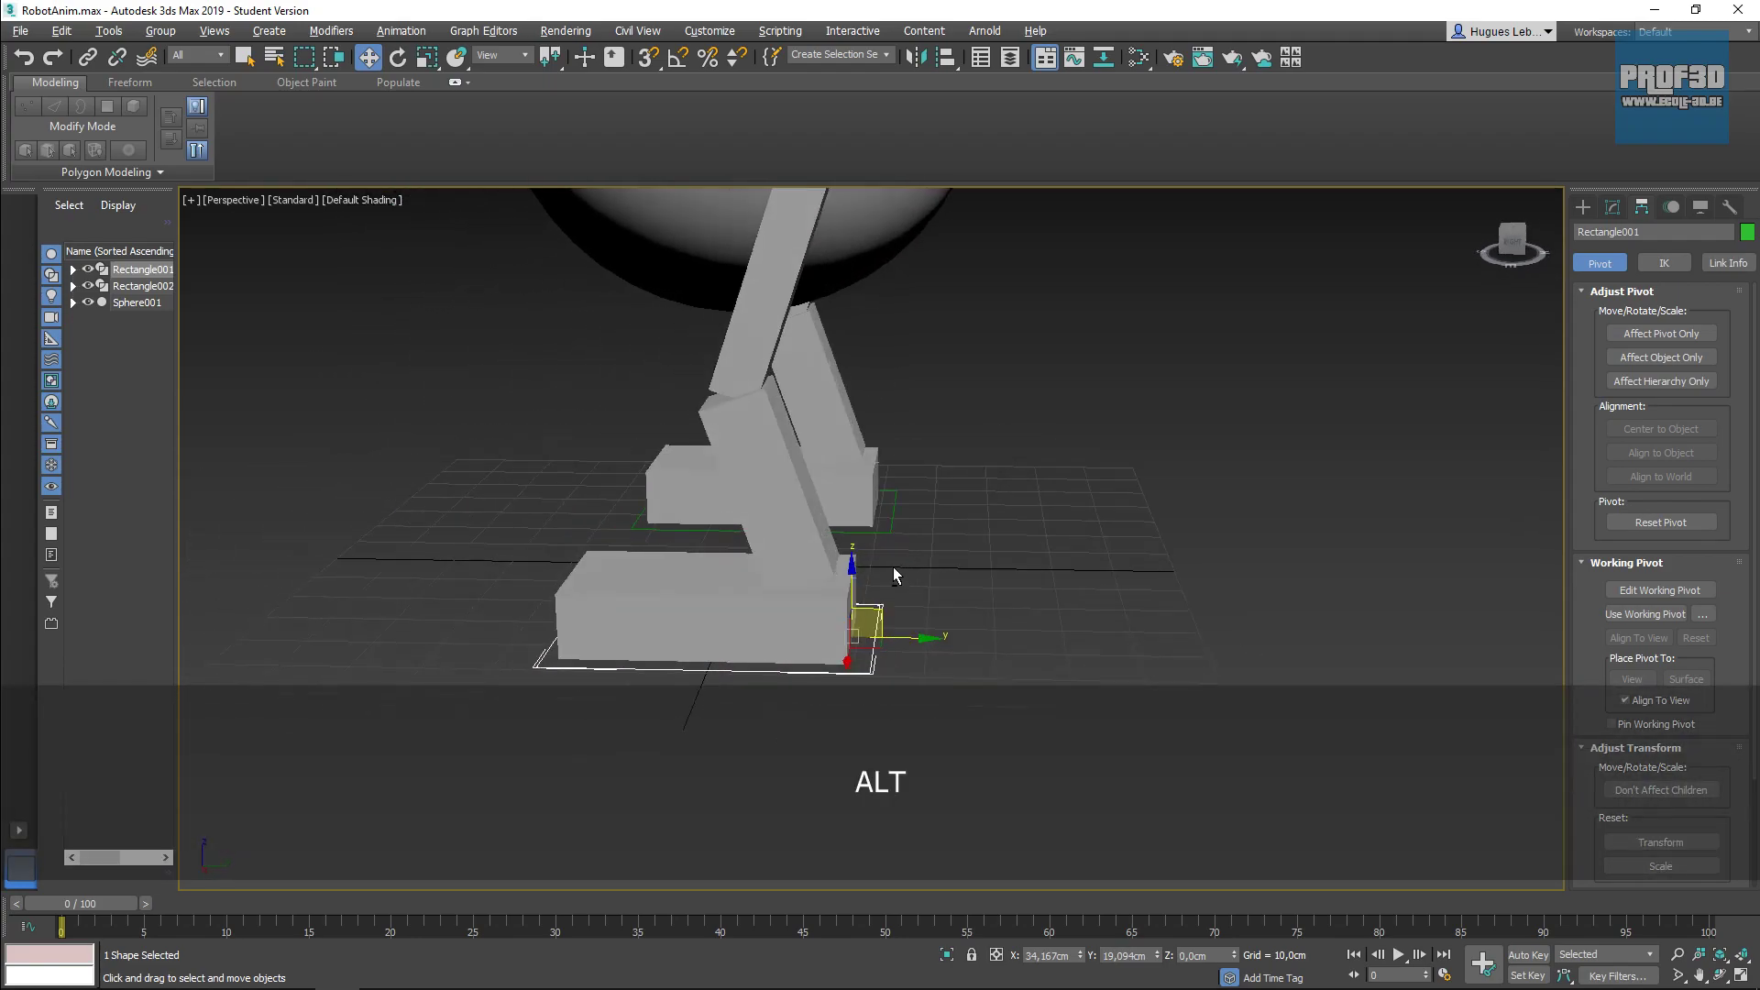
{"action": "key", "text": "e"}
{"action": "left_click_drag", "start_coordinate": [887, 584], "coordinate": [913, 603]}
{"action": "key", "text": "ctrl+z"}
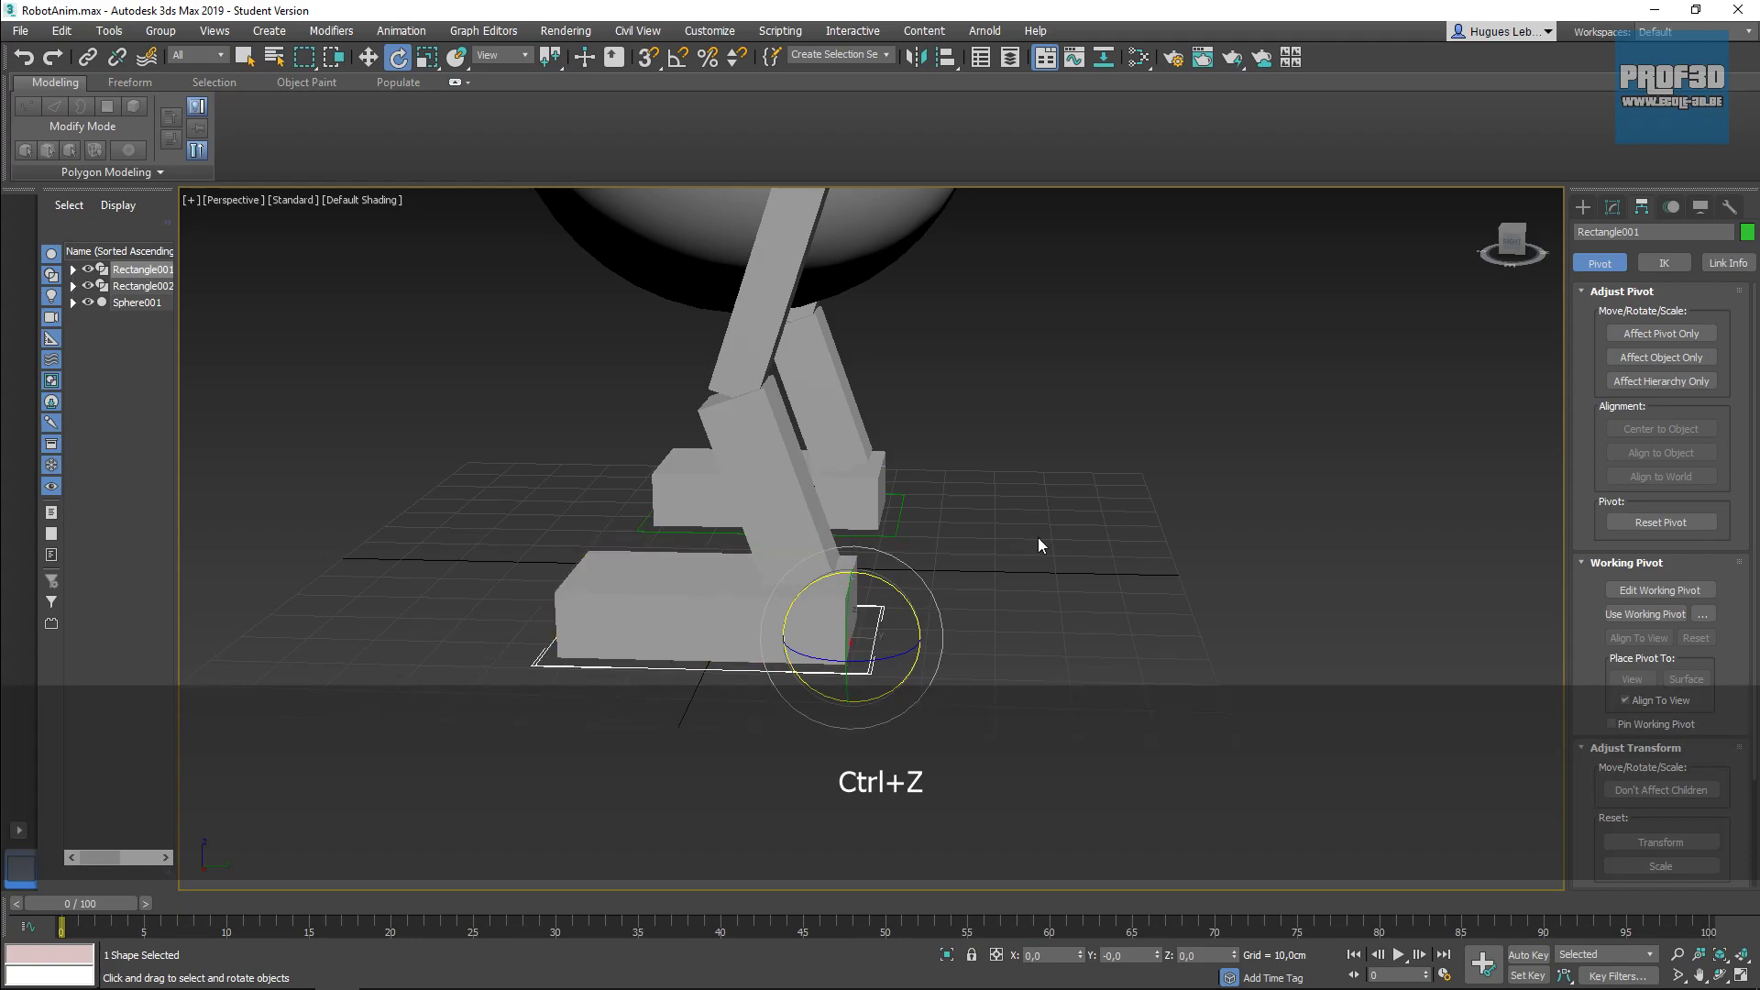
Step: Try lowering the body Sphere001 to about 68.7 cm in Z to test the feet, and undo the move
{"action": "left_click", "coordinate": [864, 259]}
{"action": "middle_click_drag", "start_coordinate": [960, 394], "coordinate": [964, 519]}
{"action": "scroll", "coordinate": [964, 519], "scroll_direction": "down", "scroll_amount": 4}
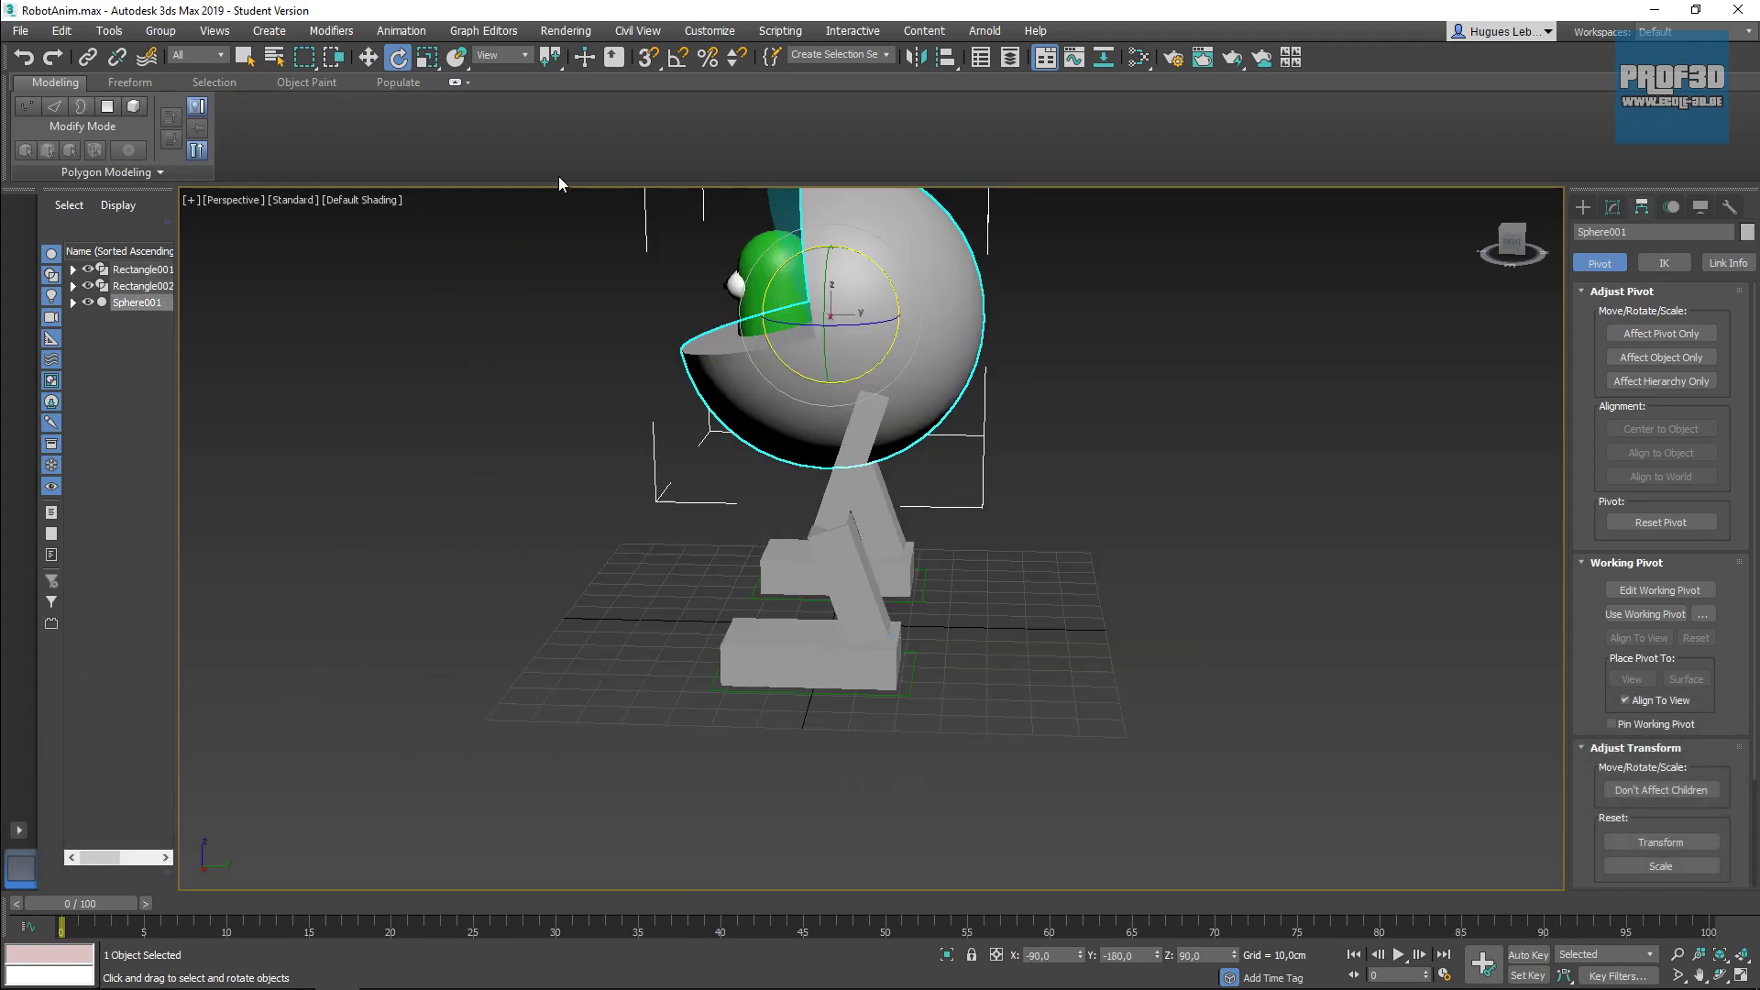
{"action": "left_click", "coordinate": [368, 57]}
{"action": "left_click_drag", "start_coordinate": [825, 276], "coordinate": [837, 322]}
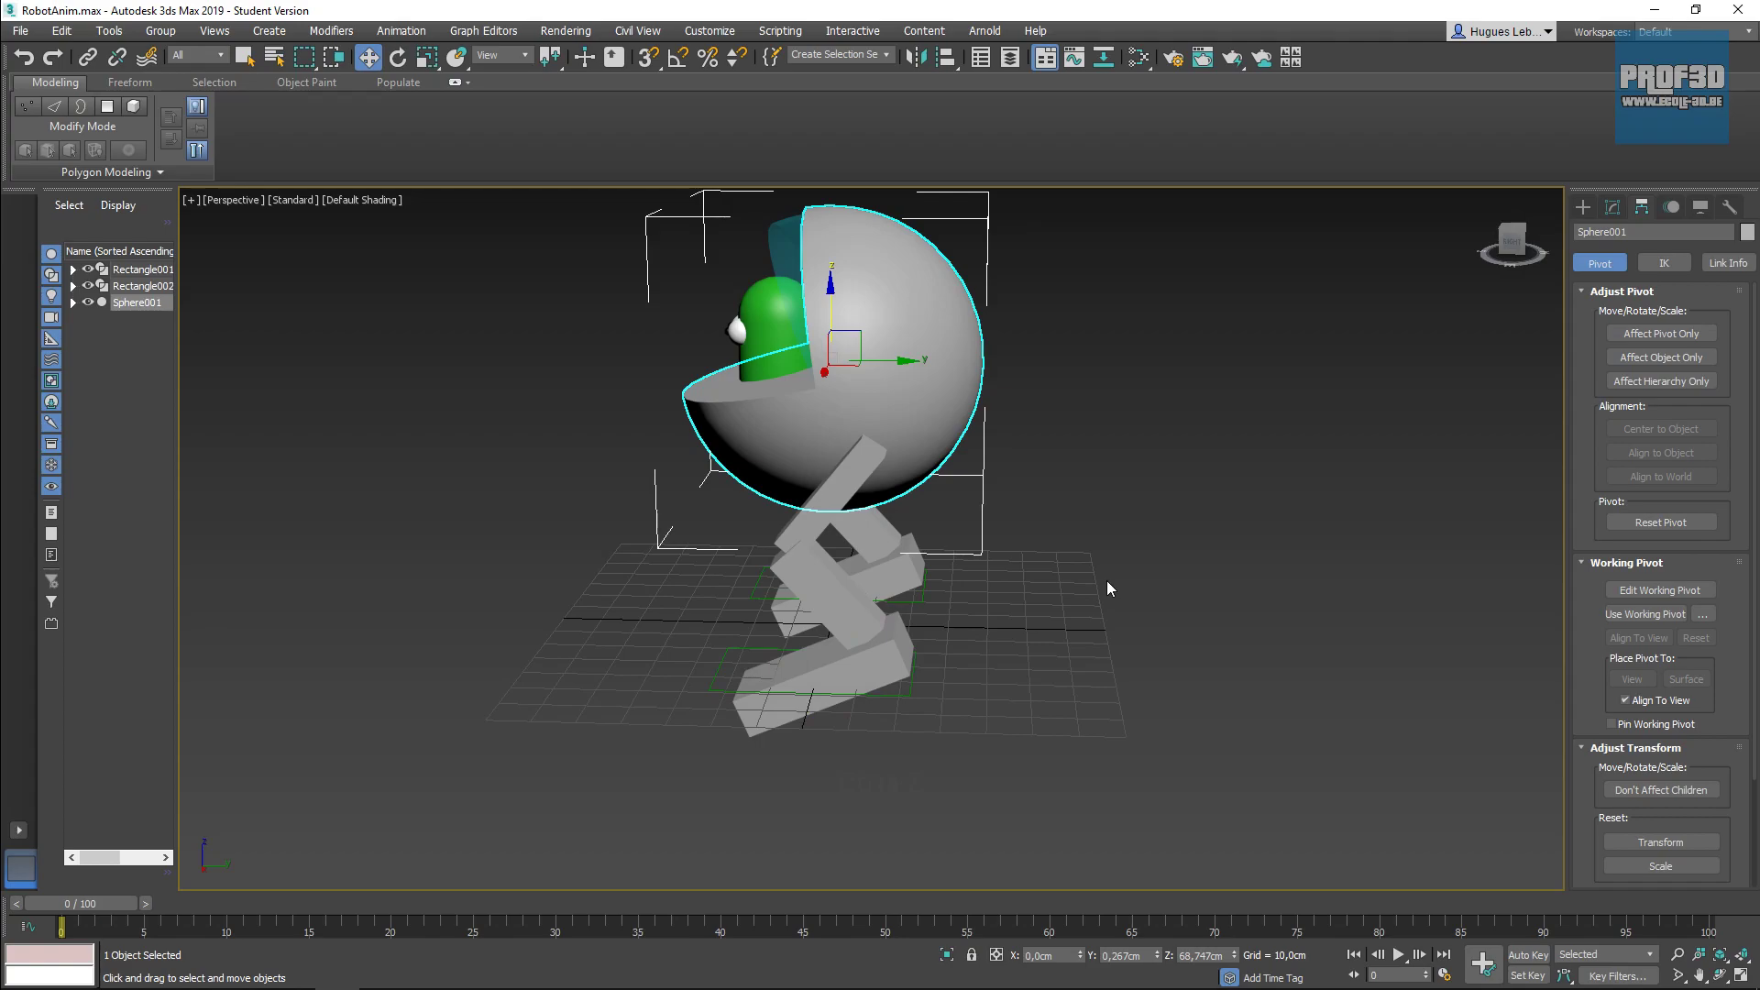
{"action": "key", "text": "ctrl+z"}
Step: Add an Orientation Constraint to the foot Box001 with Rectangle001 as its target
{"action": "middle_click_drag", "start_coordinate": [1050, 600], "coordinate": [1049, 558], "text": "alt"}
{"action": "scroll", "coordinate": [1062, 597], "scroll_direction": "up", "scroll_amount": 3}
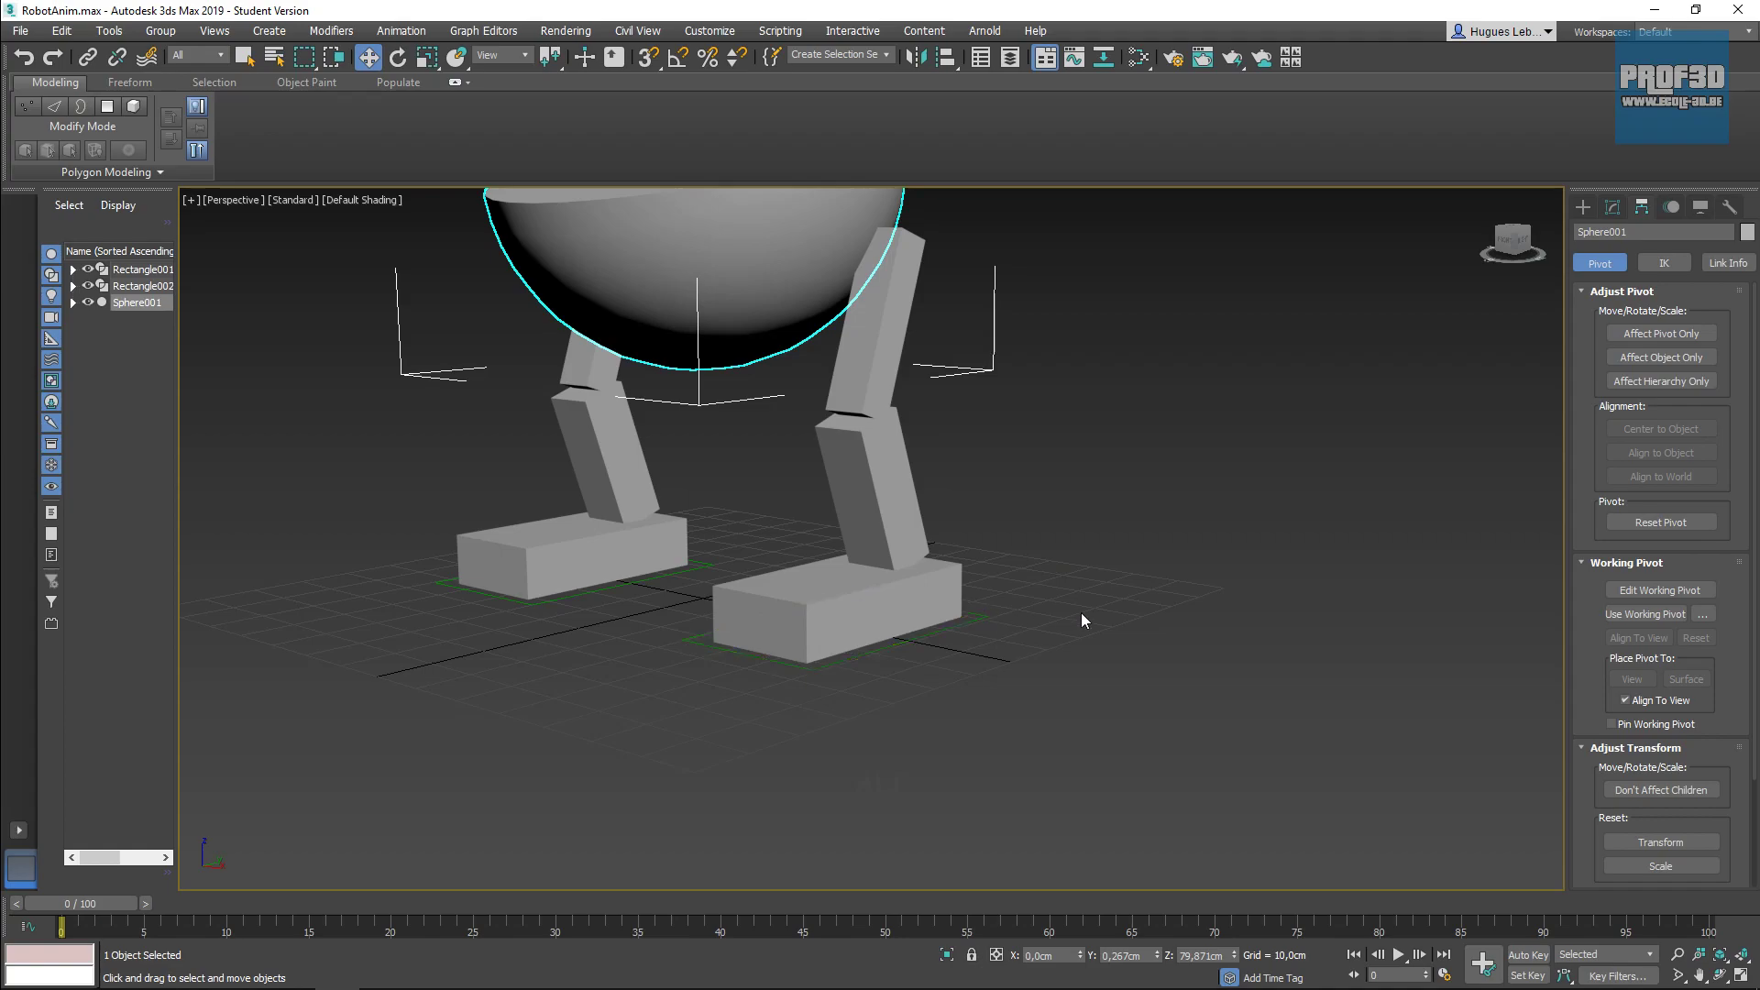
{"action": "left_click", "coordinate": [825, 596]}
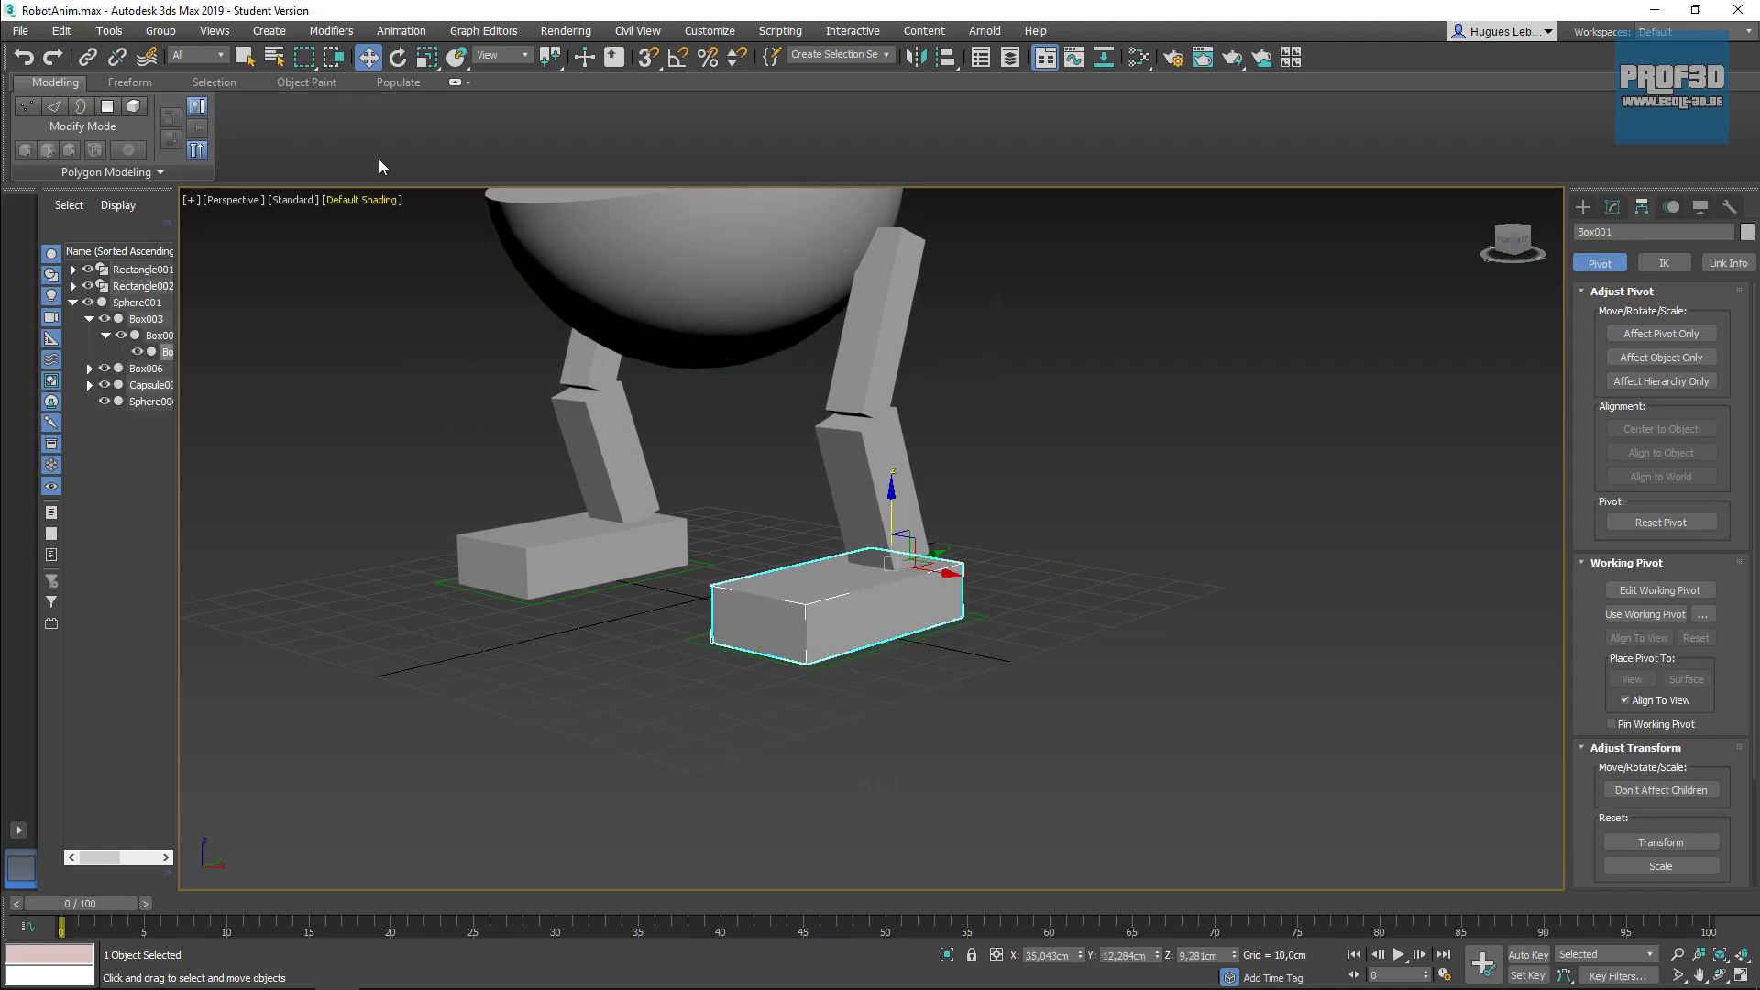
{"action": "left_click", "coordinate": [401, 30]}
{"action": "mouse_move", "coordinate": [409, 138]}
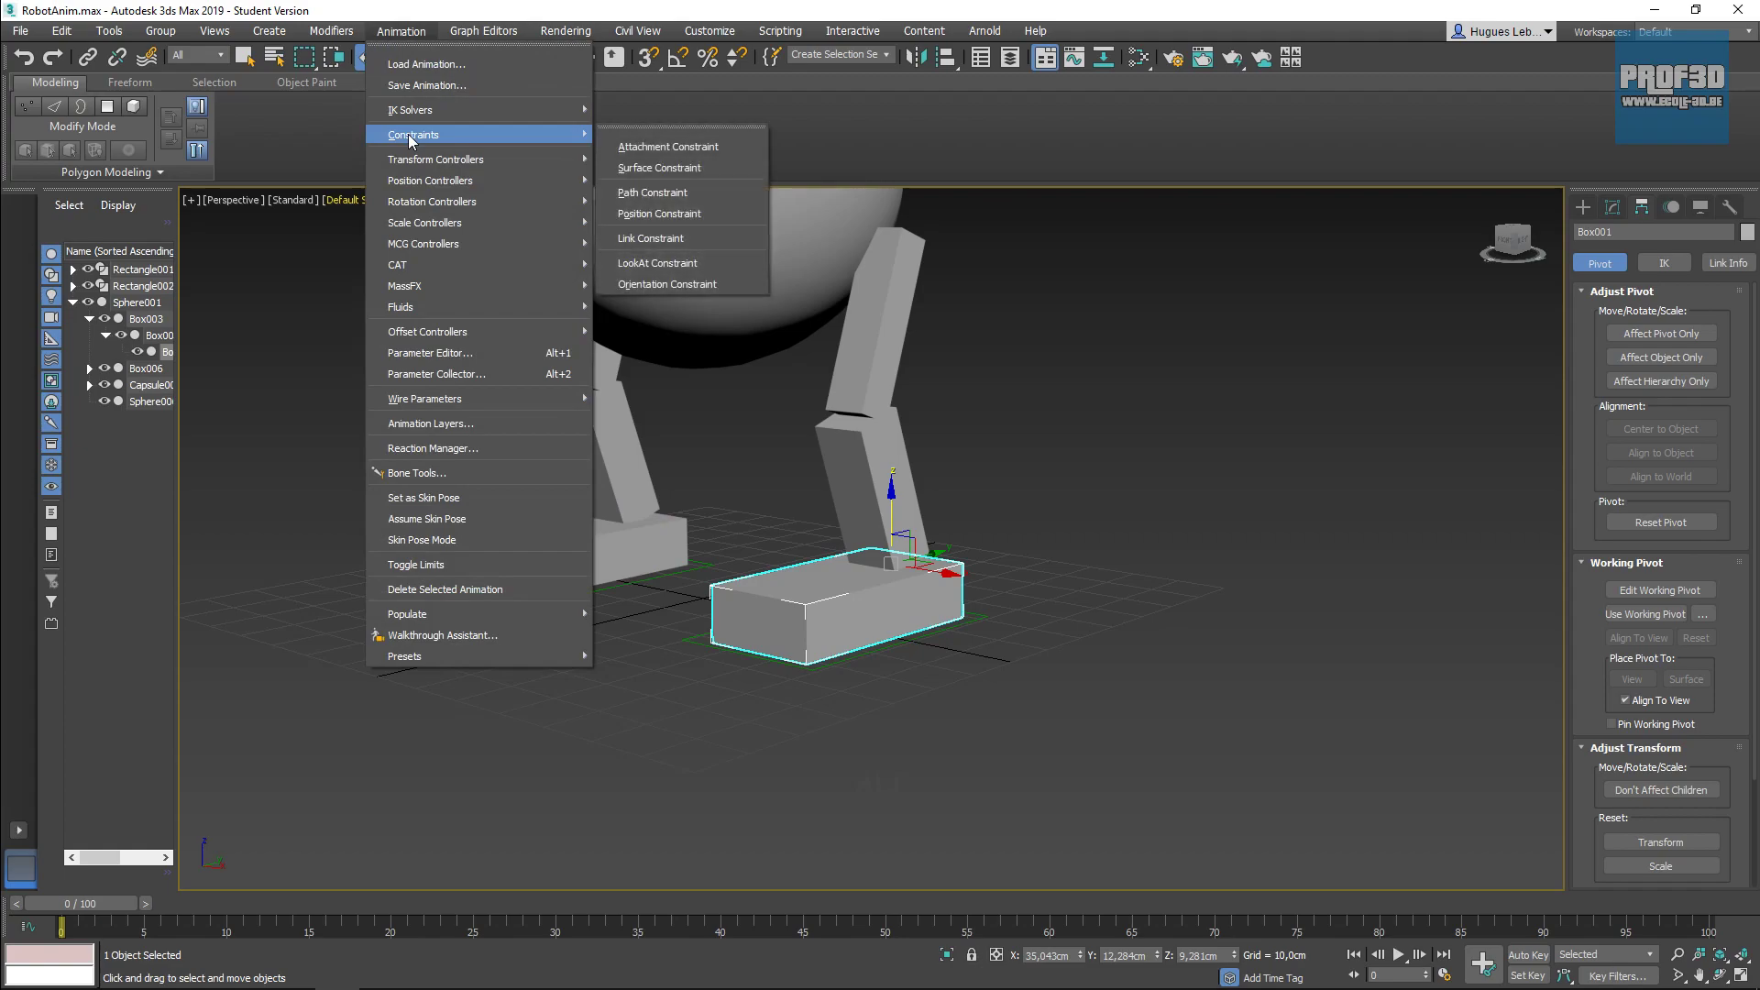
{"action": "left_click", "coordinate": [709, 283]}
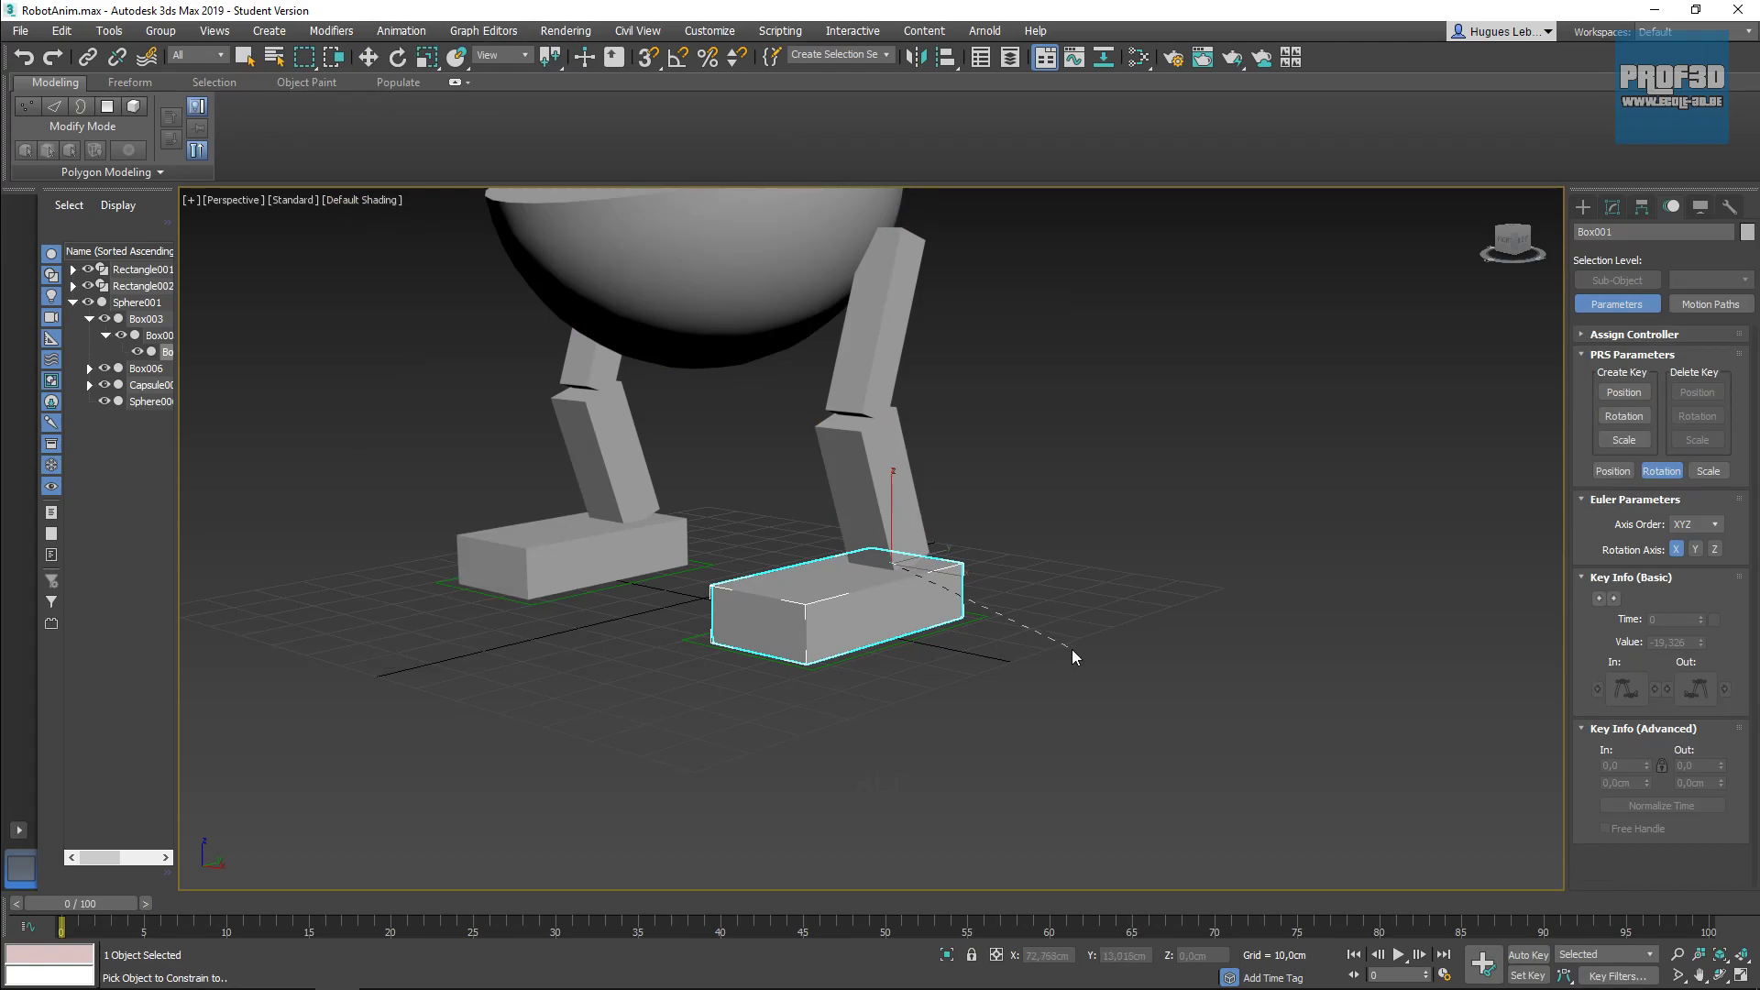
{"action": "left_click", "coordinate": [947, 628]}
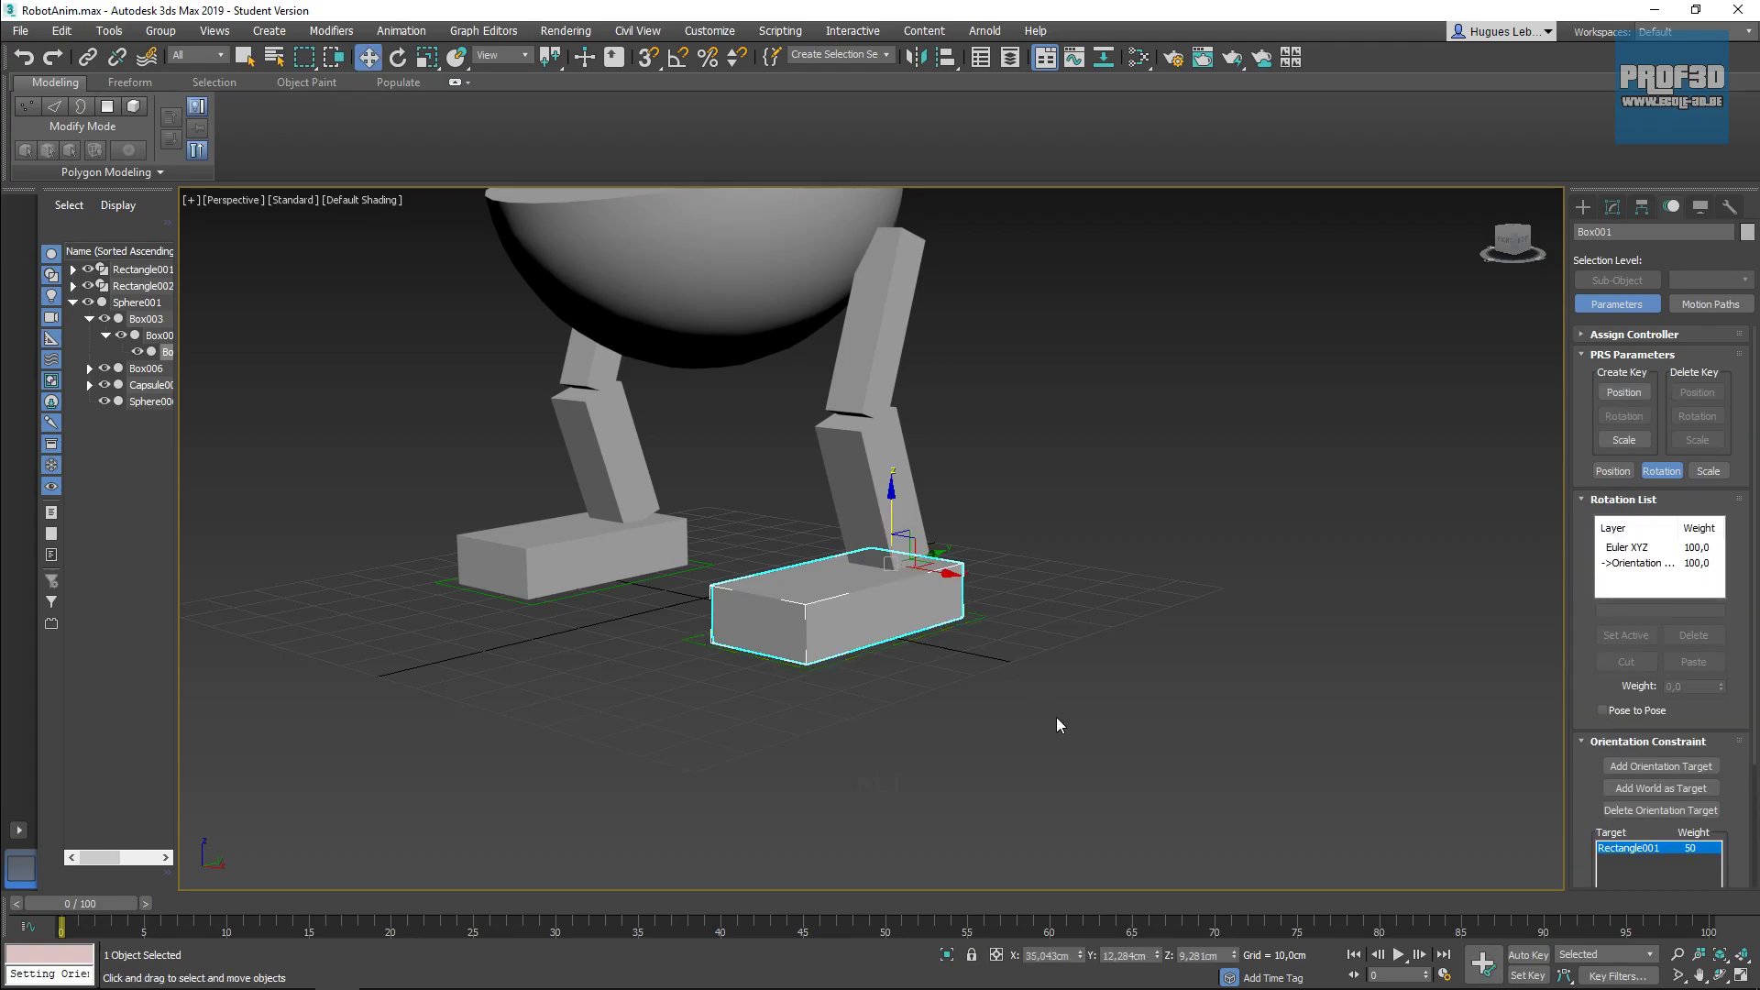
Step: Try moving the controller Rectangle001 to test the orientation-constrained foot, and restore its position
{"action": "left_click", "coordinate": [967, 627]}
{"action": "middle_click_drag", "start_coordinate": [1173, 679], "coordinate": [1063, 668], "text": "alt"}
{"action": "left_click_drag", "start_coordinate": [965, 600], "coordinate": [866, 468]}
{"action": "middle_click_drag", "start_coordinate": [1020, 646], "coordinate": [1076, 606], "text": "alt"}
Step: Try lowering the body Sphere001 to about 71.3 cm in Z to compare both feet, and undo the move
{"action": "left_click", "coordinate": [860, 462]}
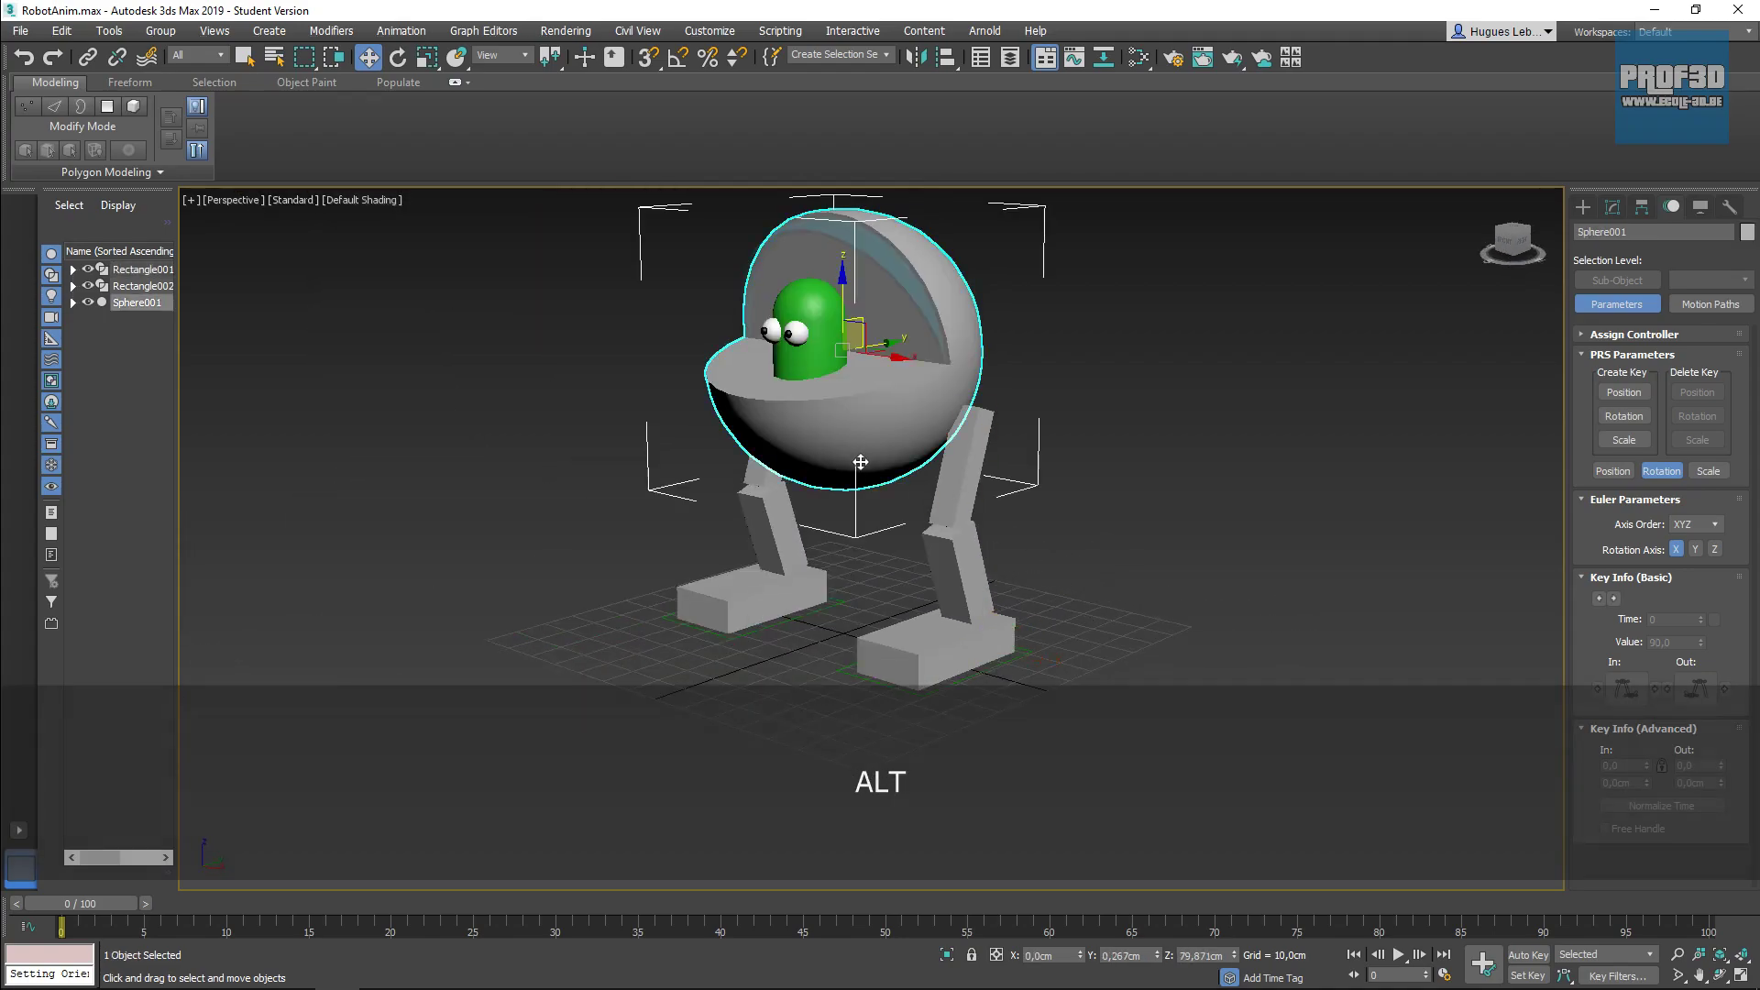
{"action": "mouse_move", "coordinate": [841, 302]}
{"action": "left_mouse_down"}
{"action": "mouse_move", "coordinate": [843, 373]}
{"action": "mouse_move", "coordinate": [837, 283]}
{"action": "mouse_move", "coordinate": [839, 353]}
{"action": "mouse_move", "coordinate": [843, 328]}
{"action": "left_mouse_up"}
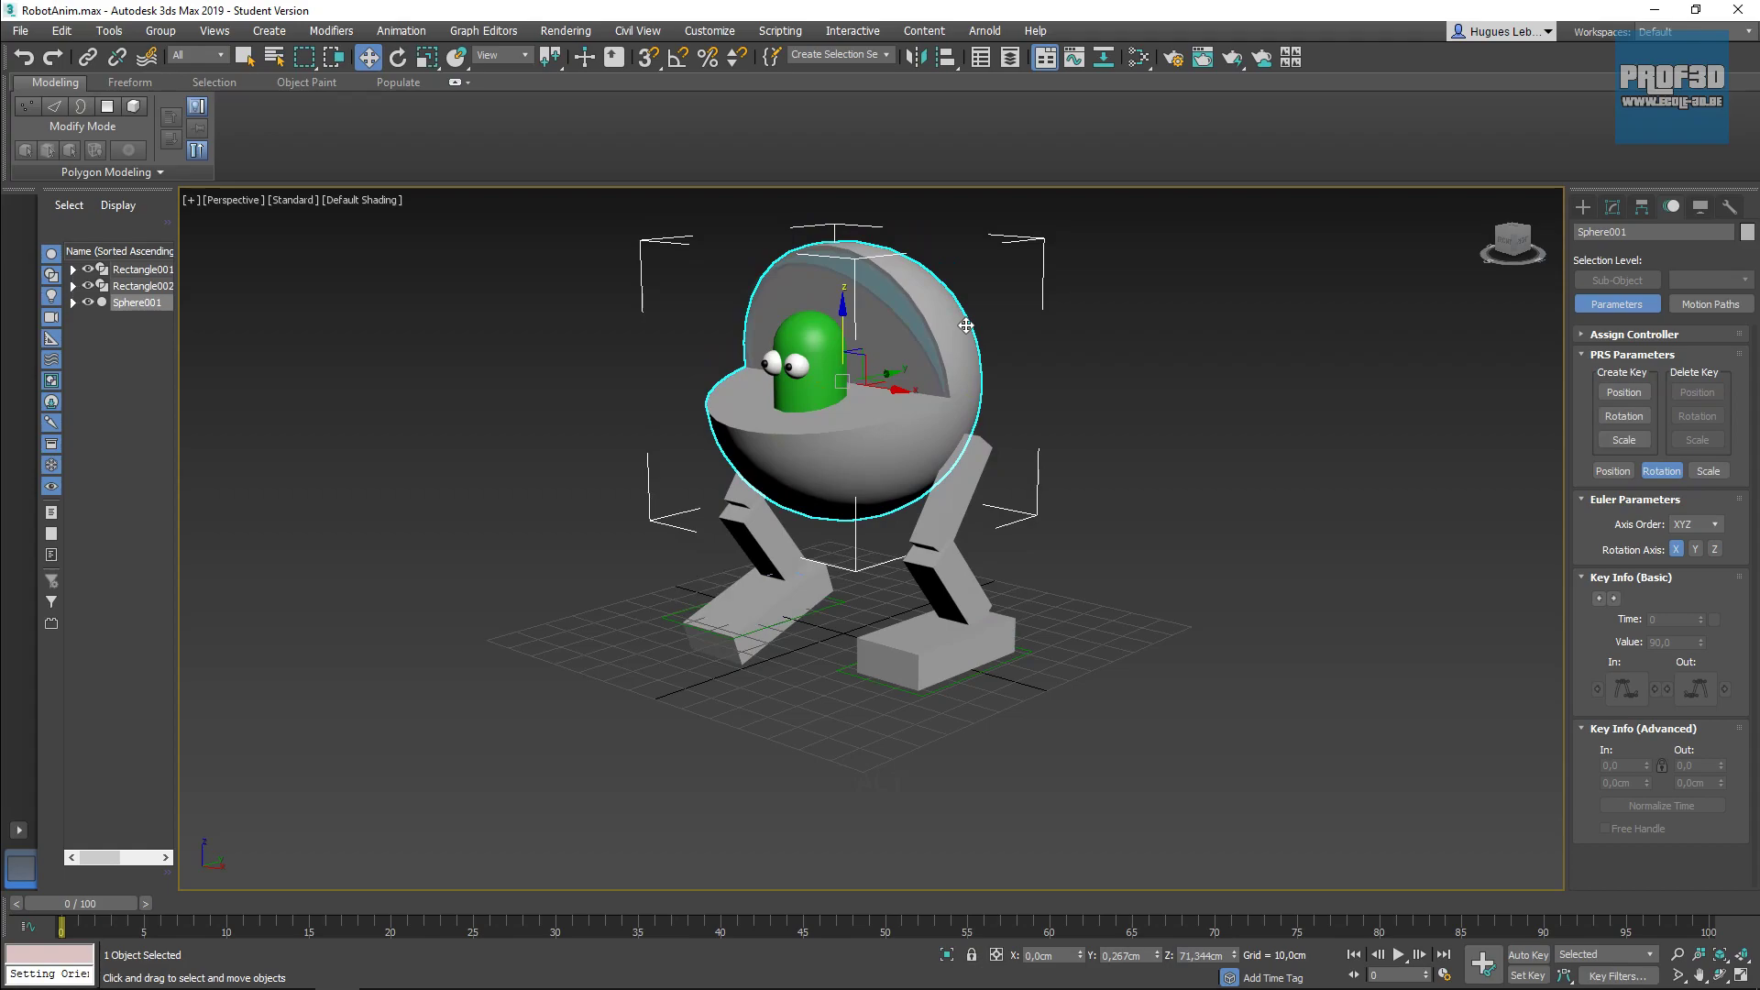
{"action": "key", "text": "ctrl+z"}
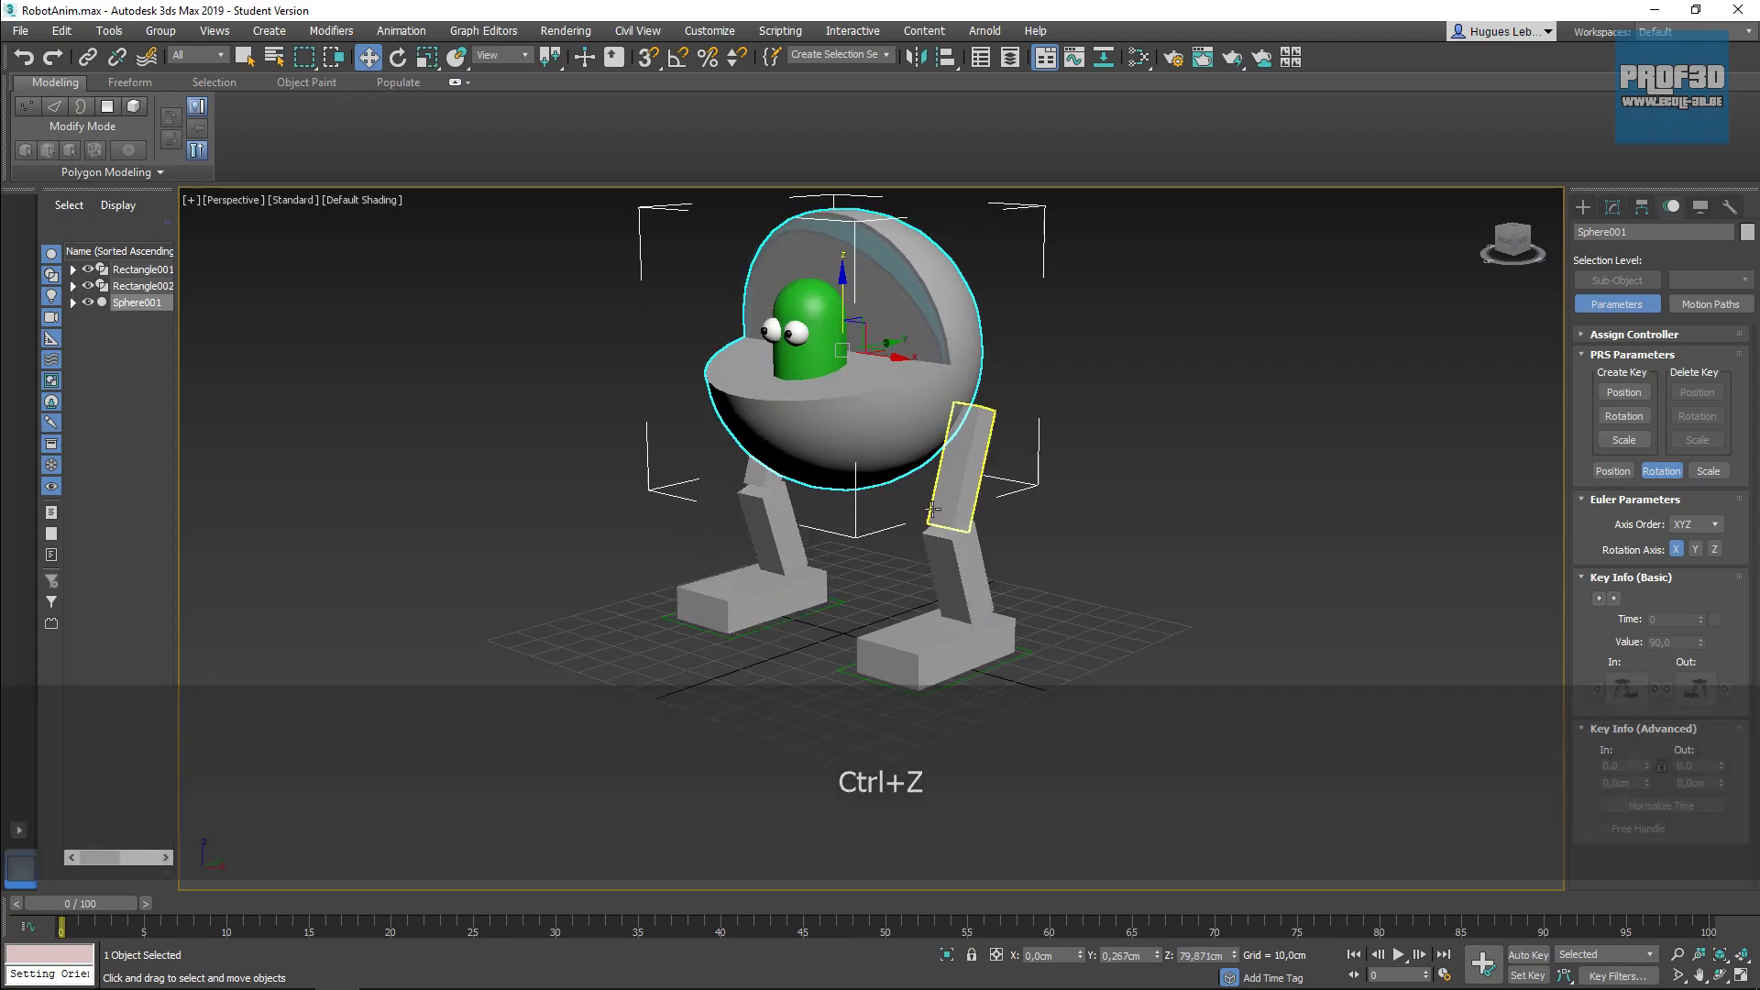
Step: Add an Orientation Constraint to the foot Box004 with the controller Rectangle002 beneath it as its target
{"action": "middle_click_drag", "start_coordinate": [739, 596], "coordinate": [1073, 481], "text": "alt"}
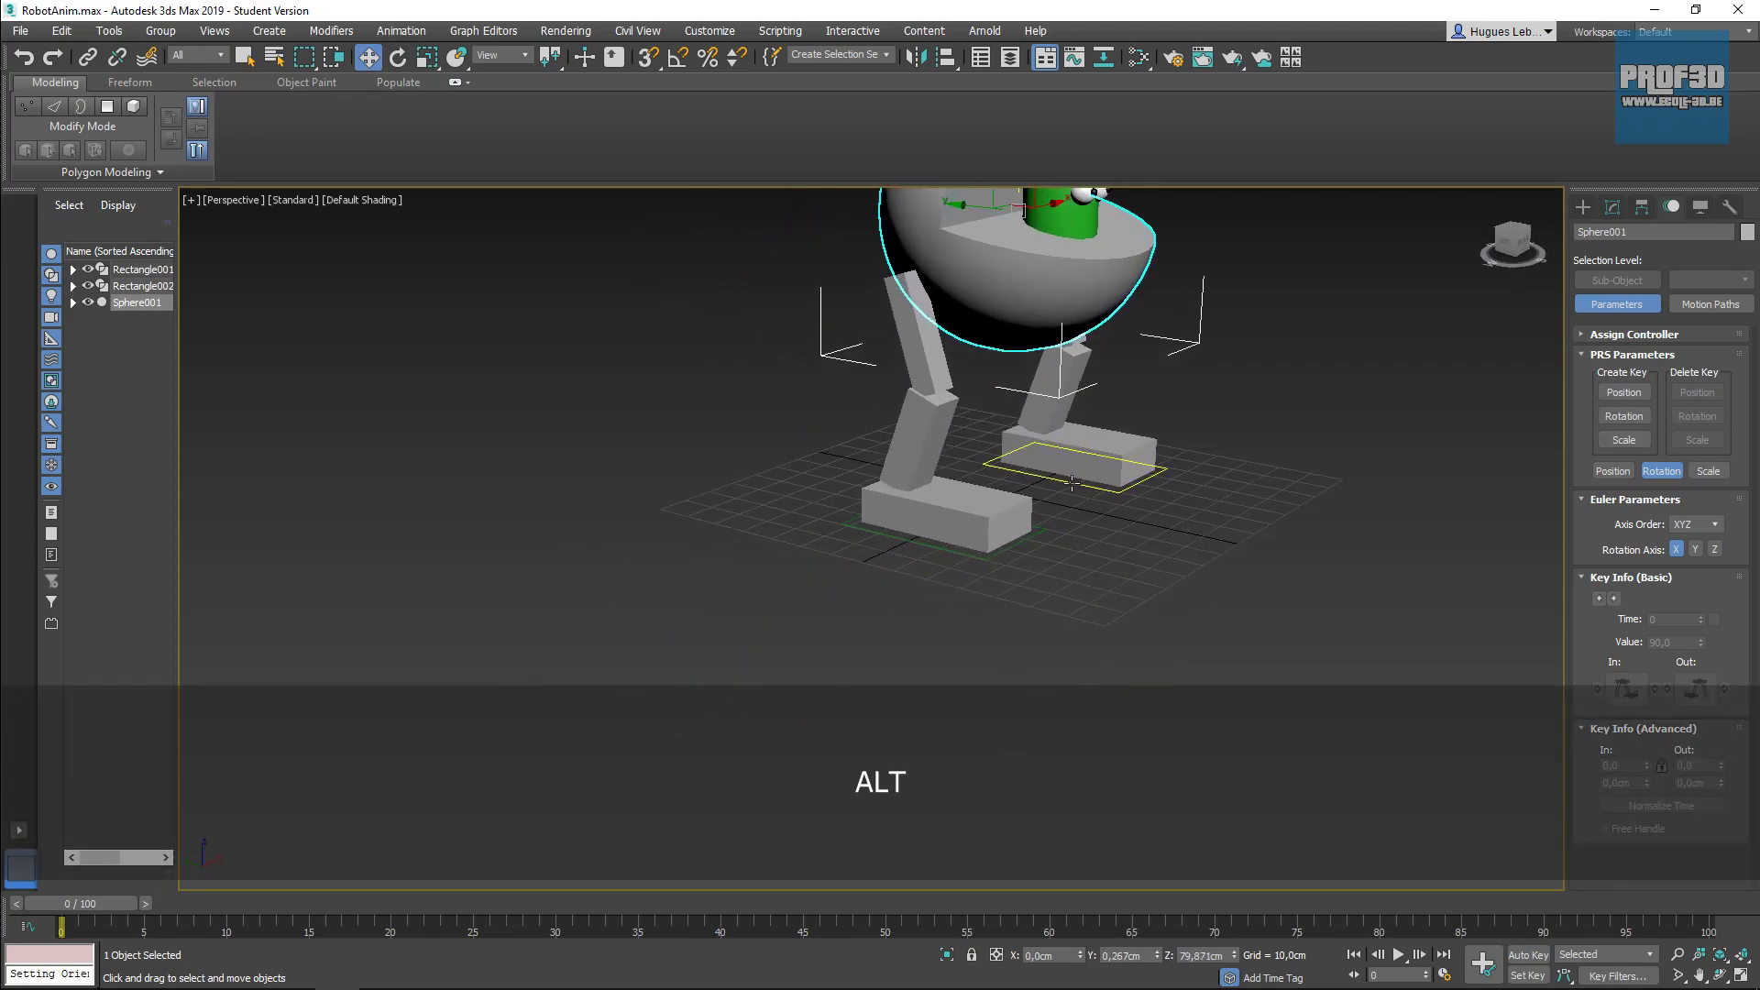
{"action": "scroll", "coordinate": [1073, 481], "scroll_direction": "up", "scroll_amount": 3}
{"action": "left_click", "coordinate": [942, 526]}
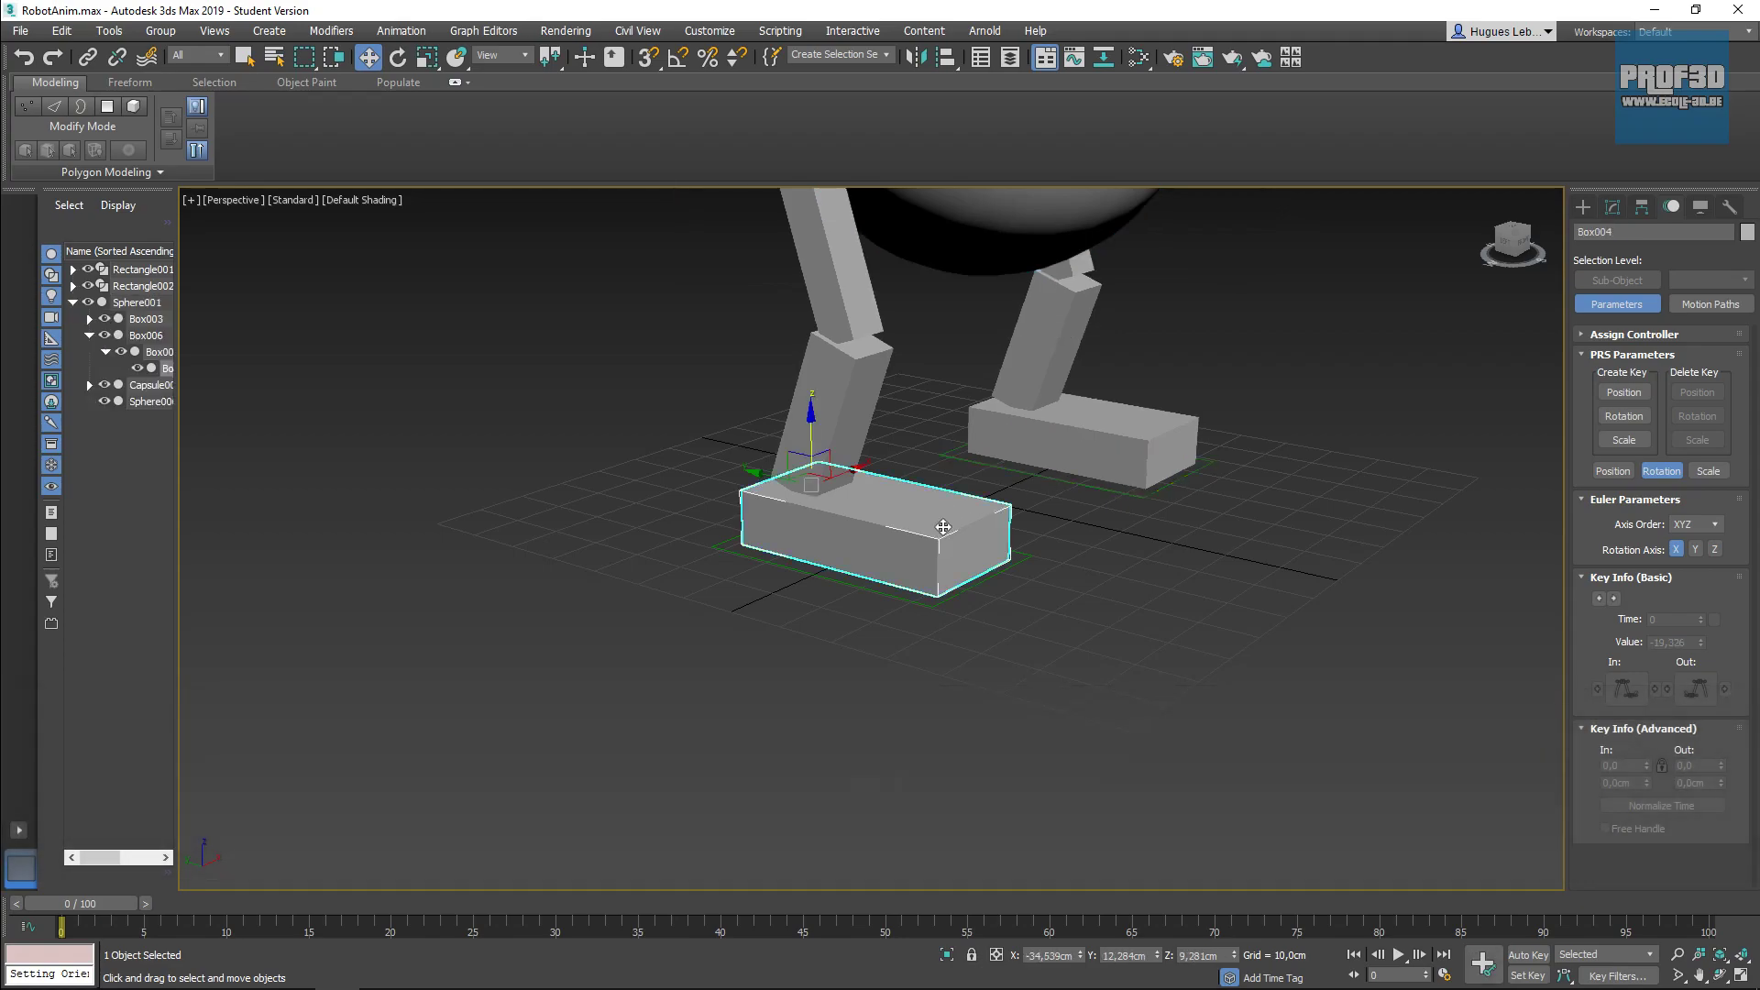
{"action": "left_click", "coordinate": [403, 33]}
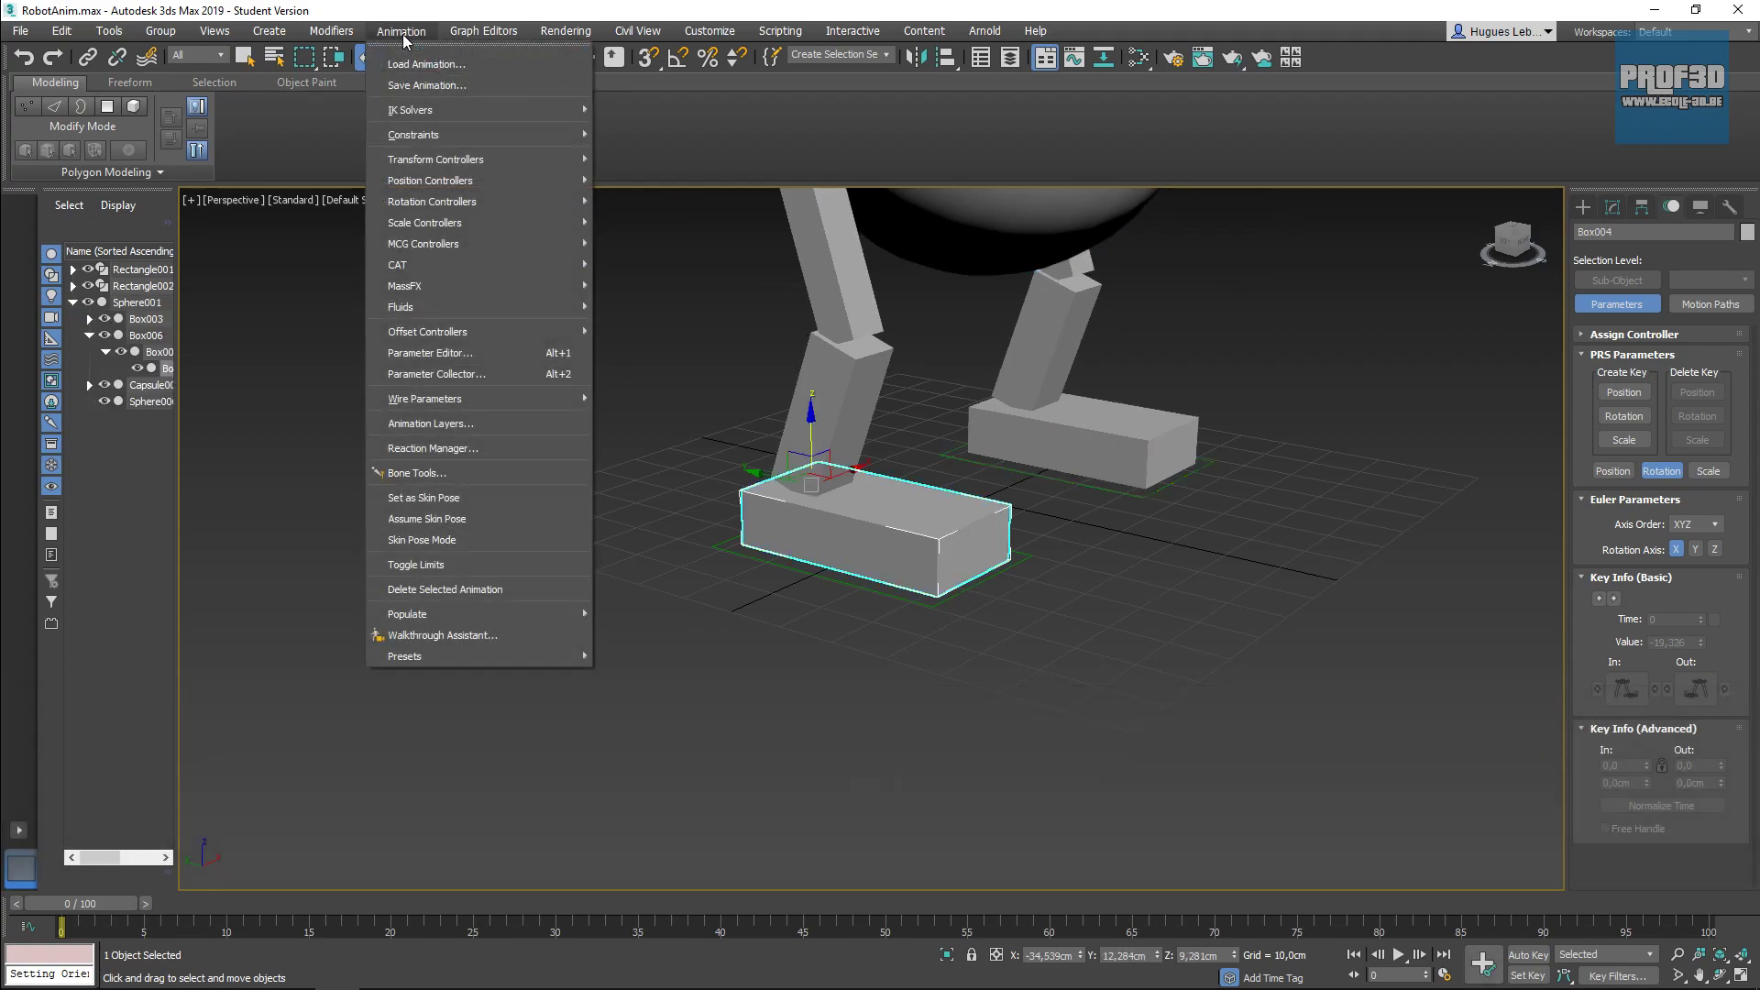
{"action": "mouse_move", "coordinate": [435, 135]}
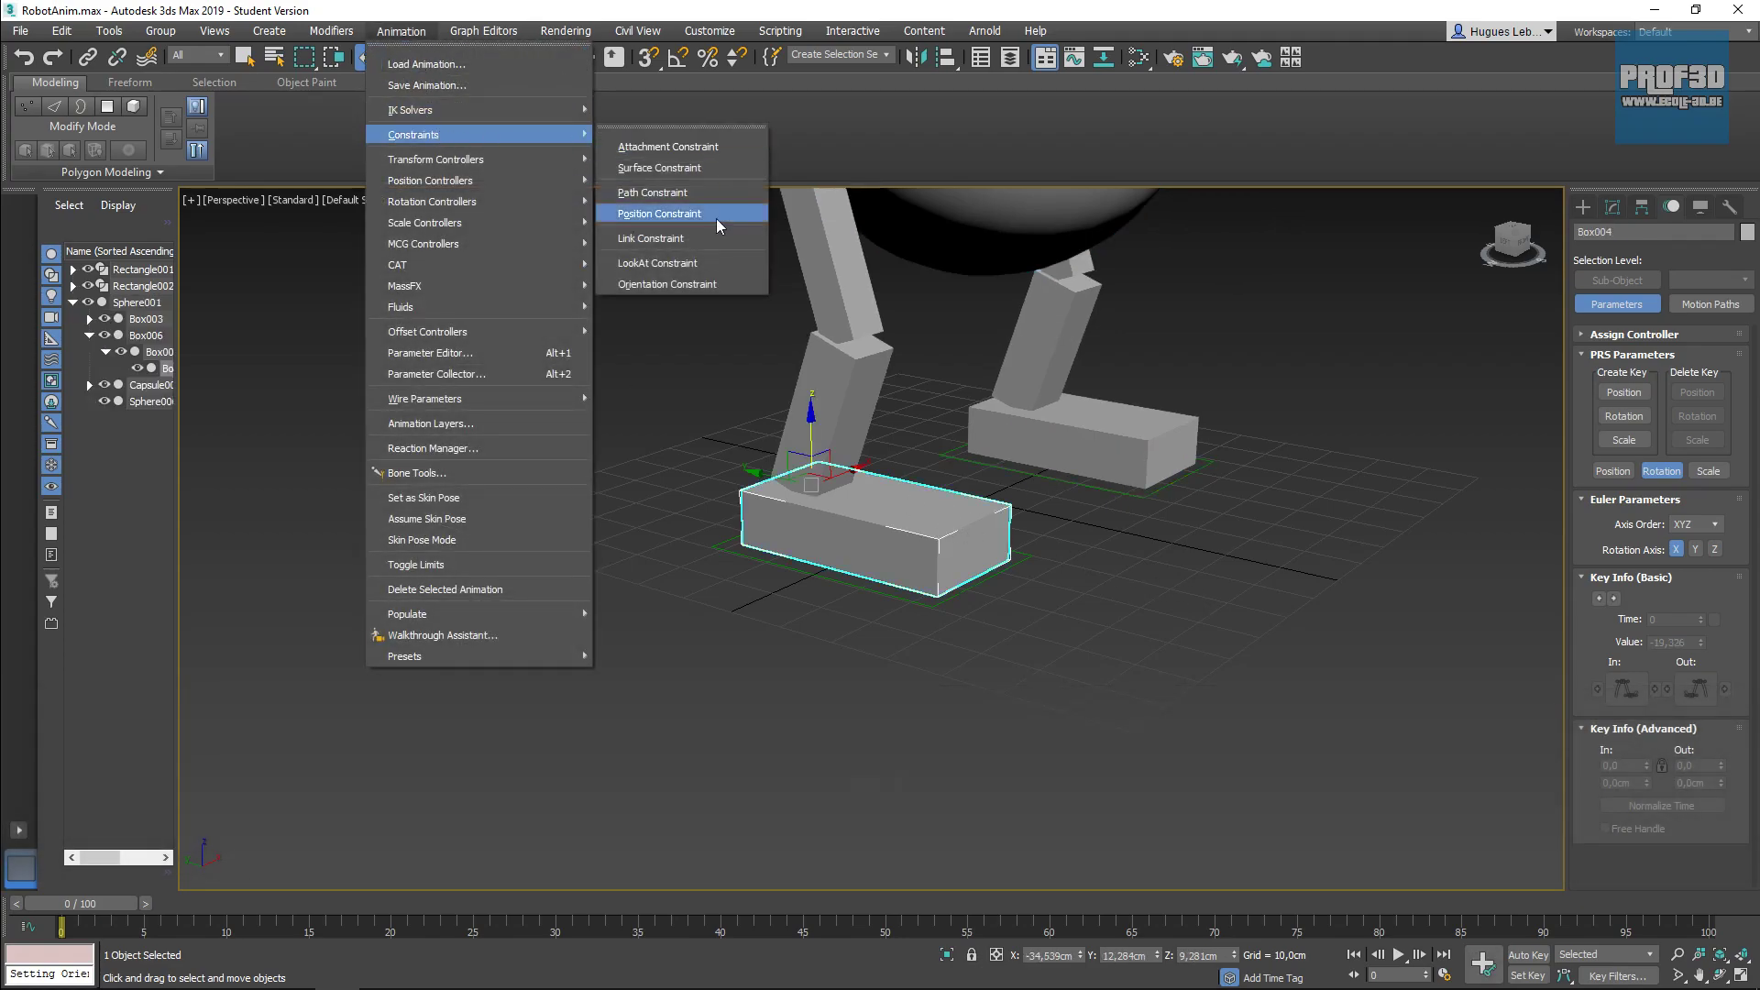
{"action": "left_click", "coordinate": [685, 285]}
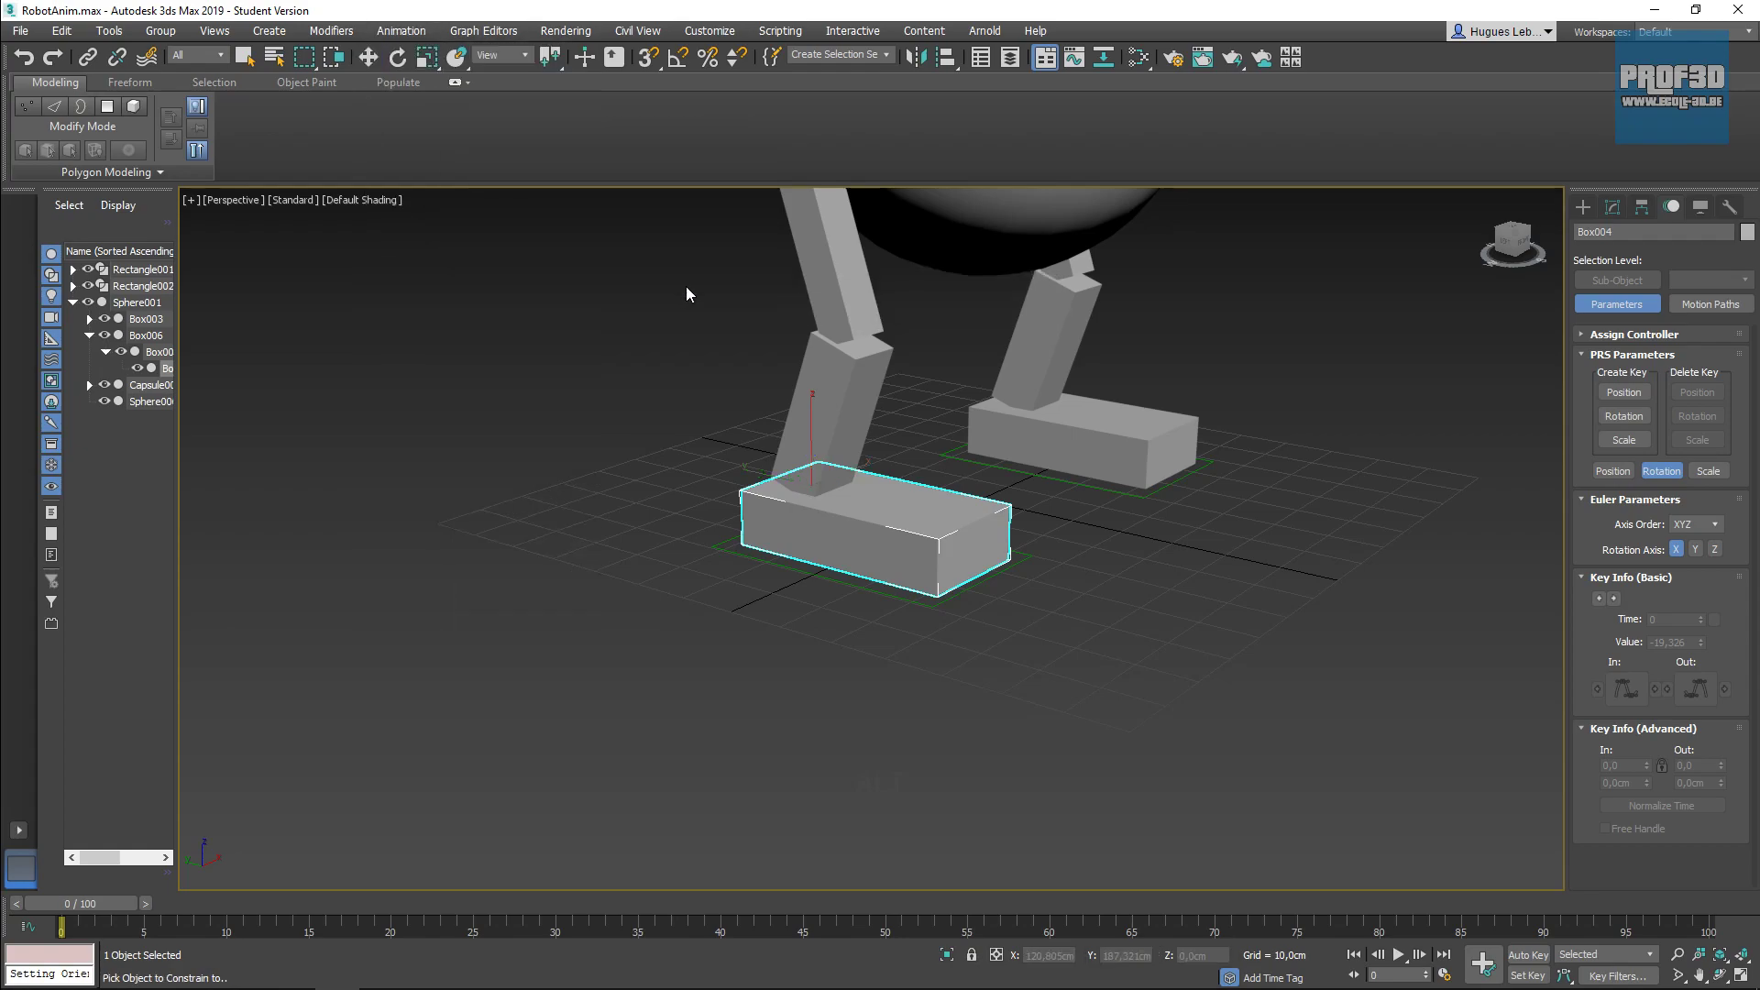
{"action": "left_click", "coordinate": [713, 547]}
Step: Try moving and rotating the body Sphere001 to test both constrained feet, and undo the changes
{"action": "middle_click_drag", "start_coordinate": [1141, 535], "coordinate": [1111, 516], "text": "alt"}
{"action": "left_click", "coordinate": [894, 495]}
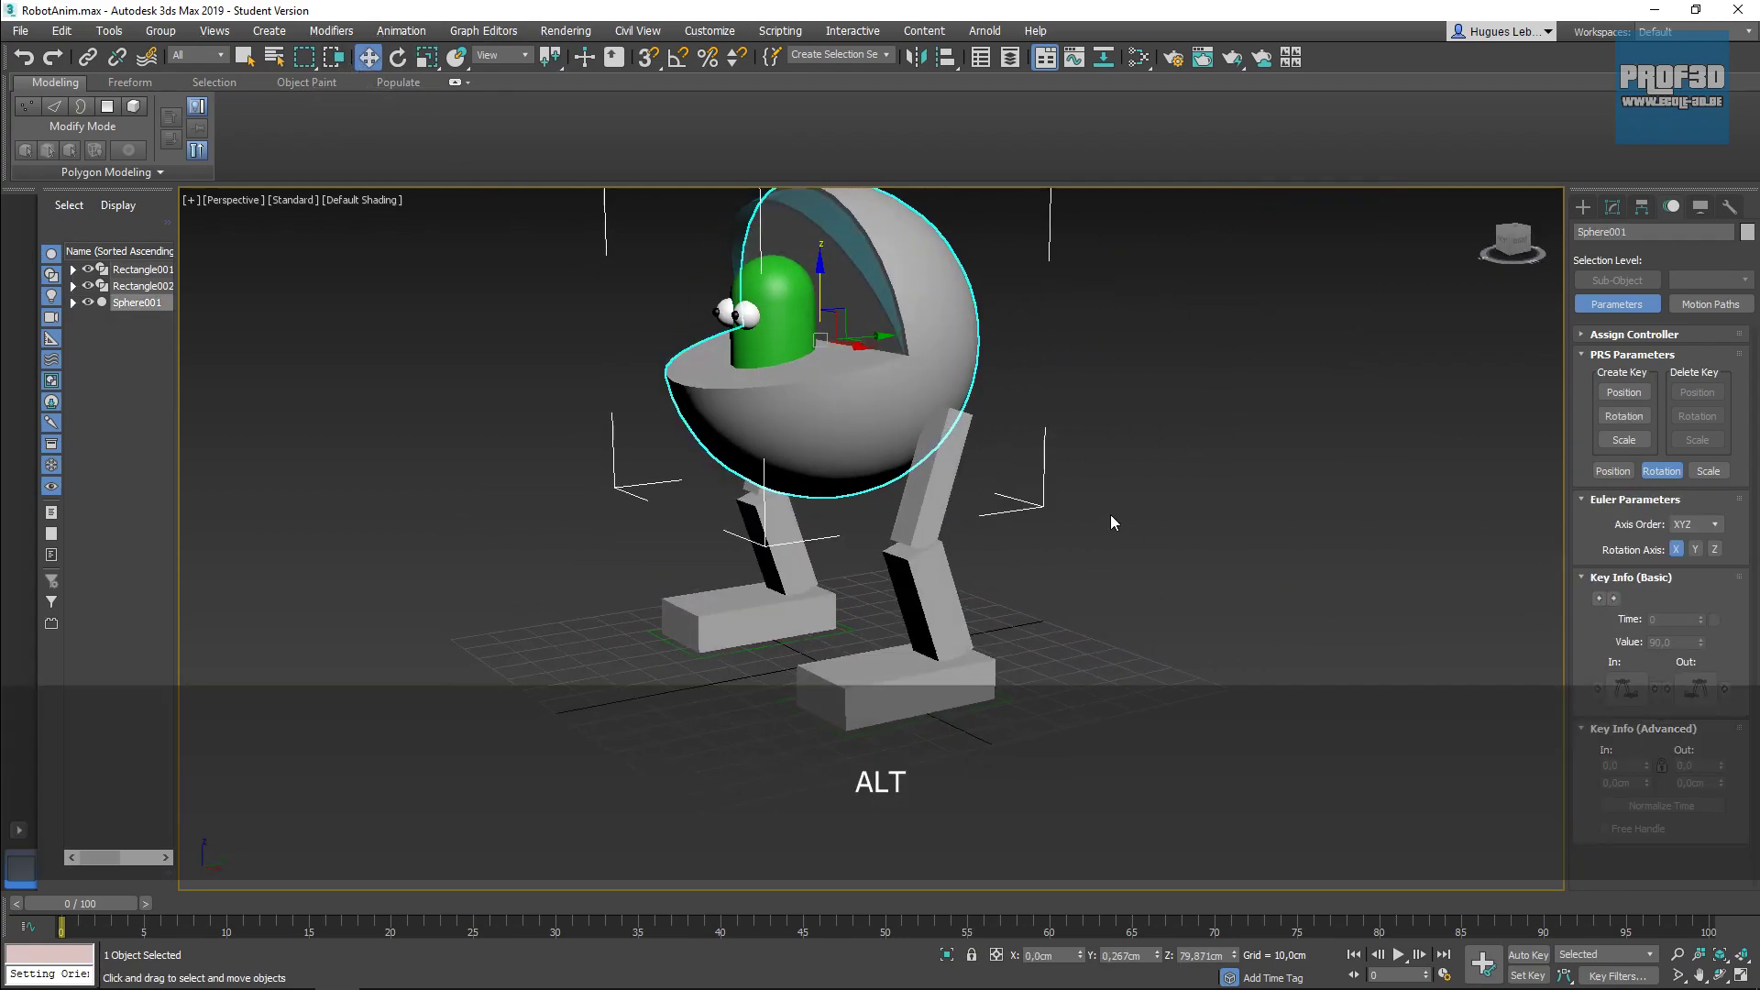
{"action": "left_click_drag", "start_coordinate": [848, 316], "coordinate": [813, 350]}
{"action": "key", "text": "e"}
{"action": "left_click", "coordinate": [376, 58]}
{"action": "middle_click_drag", "start_coordinate": [813, 350], "coordinate": [783, 416], "text": "alt"}
{"action": "key", "text": "ctrl+z"}
{"action": "key", "text": "ctrl+z"}
{"action": "key", "text": "ctrl+z"}
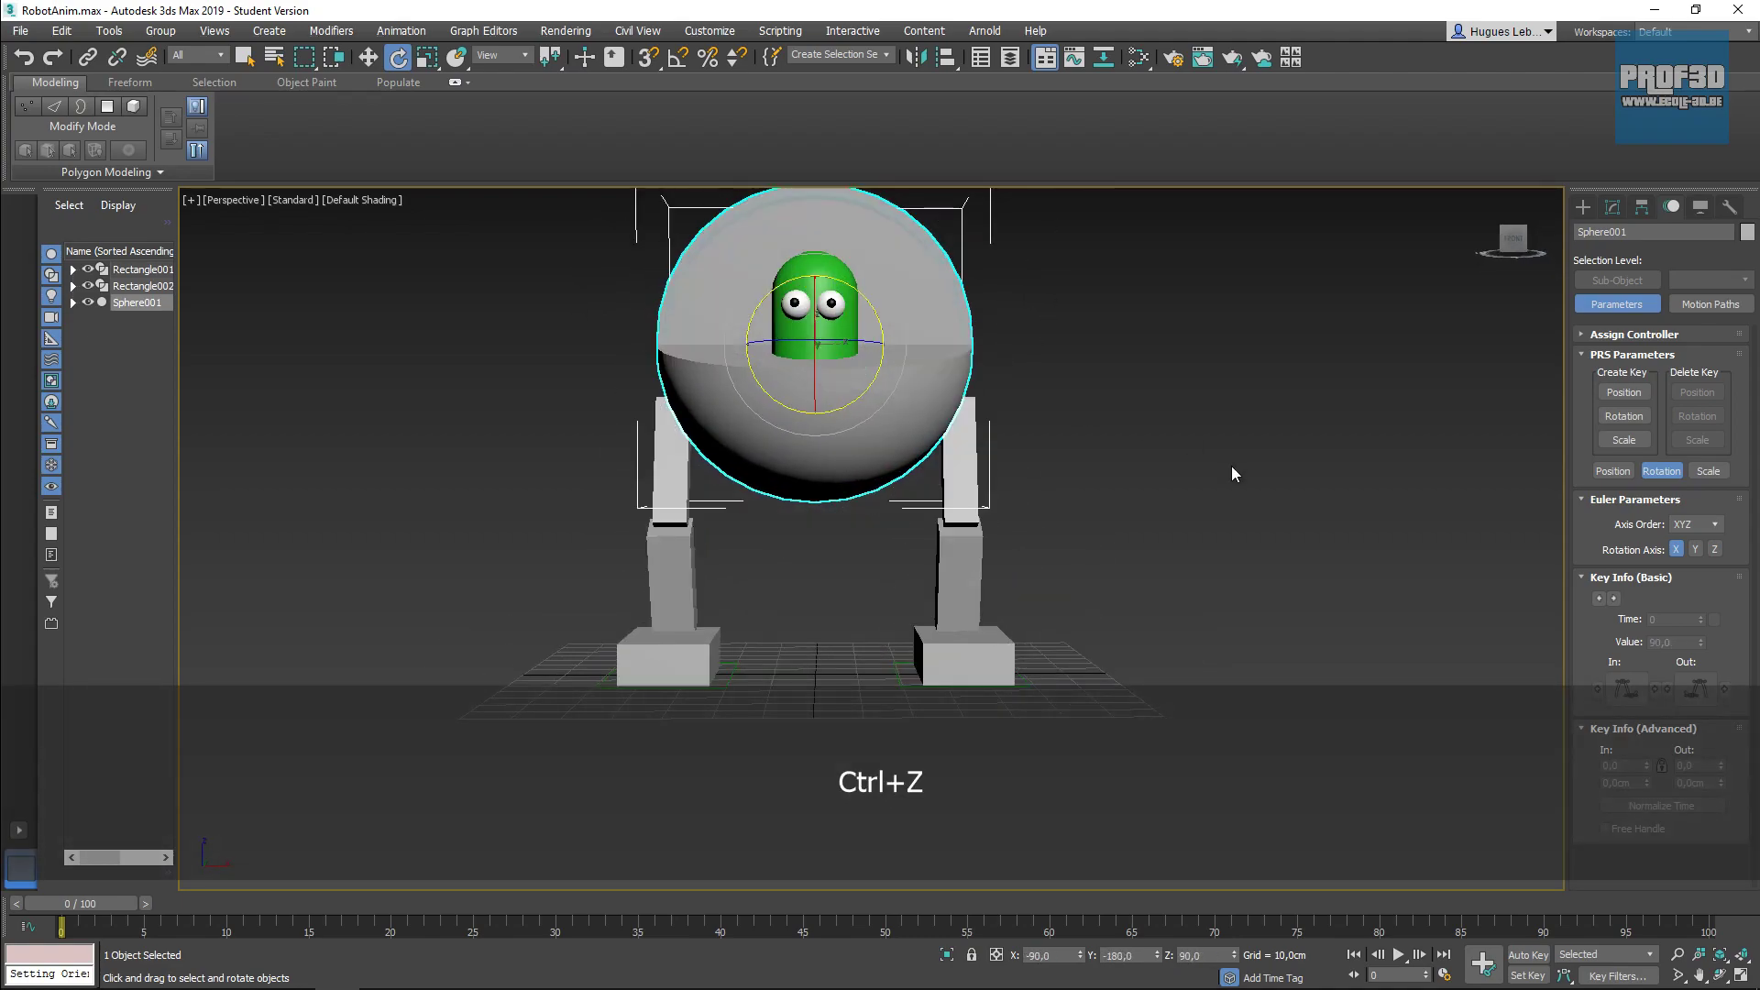
Step: Try moving the controller Rectangle001 forward and rotating it to test the leg and foot, and undo the changes
{"action": "middle_click_drag", "start_coordinate": [1251, 466], "coordinate": [1168, 474], "text": "alt"}
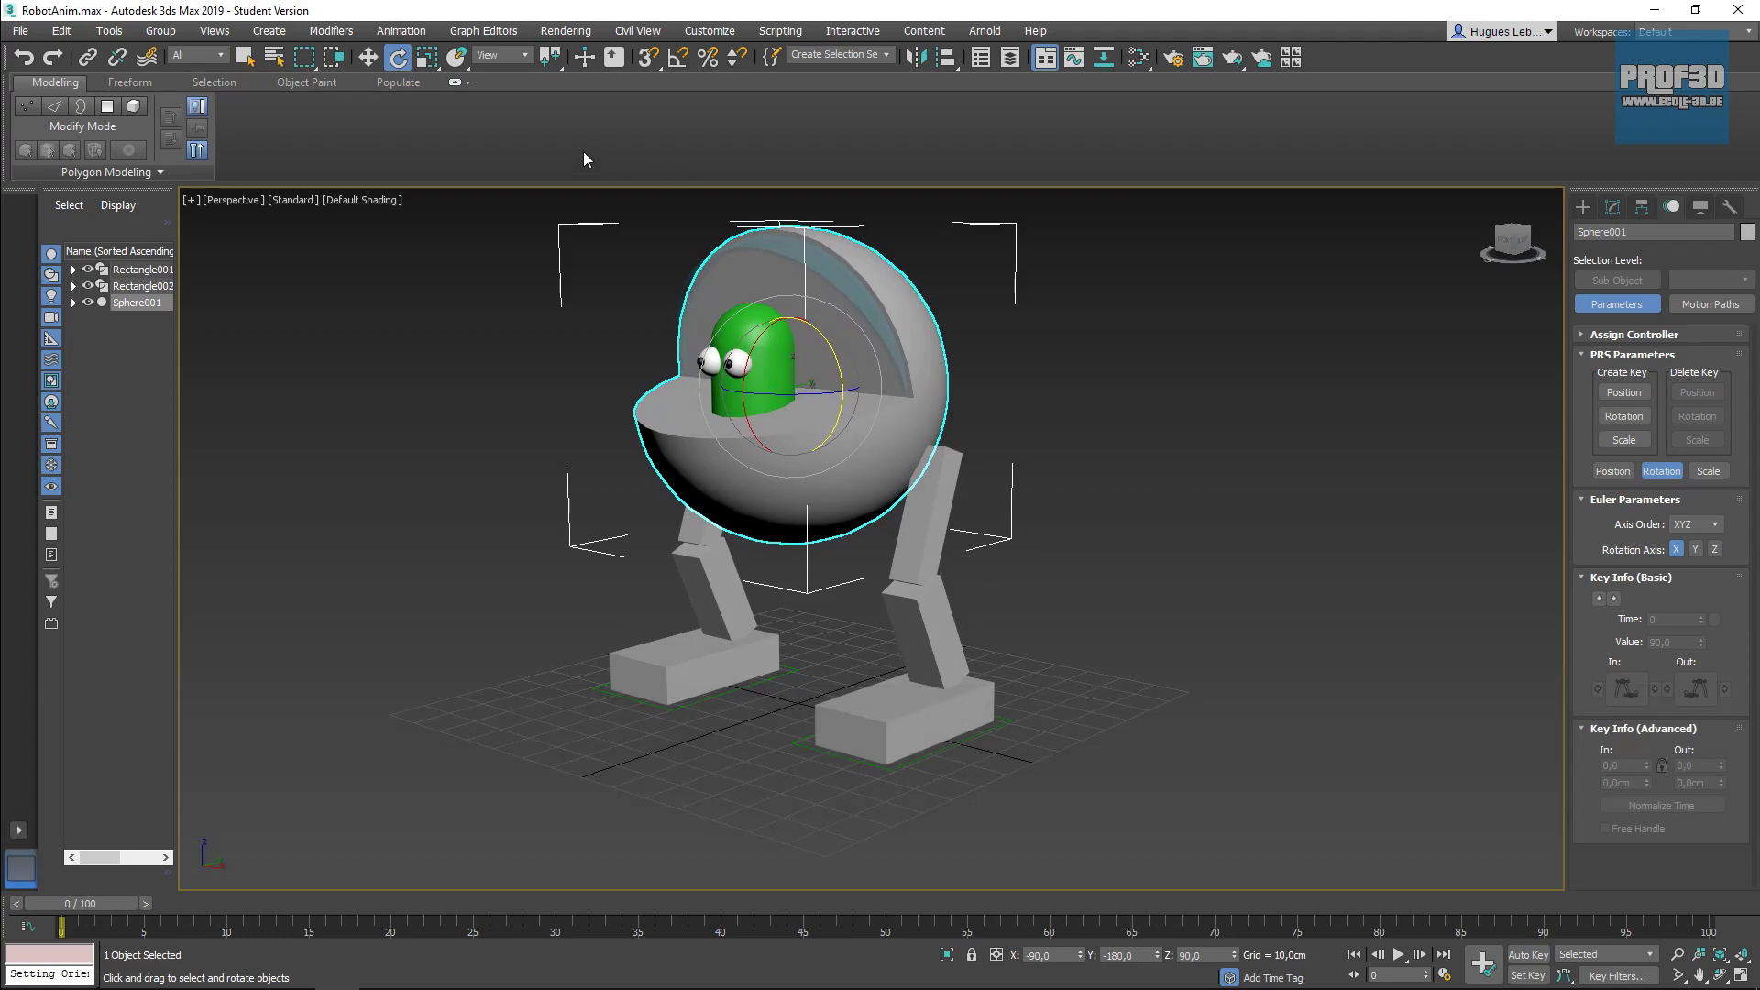
{"action": "left_click", "coordinate": [369, 59]}
{"action": "middle_click_drag", "start_coordinate": [1105, 536], "coordinate": [1099, 656], "text": "alt"}
{"action": "left_click", "coordinate": [958, 739]}
{"action": "middle_click_drag", "start_coordinate": [1002, 695], "coordinate": [660, 664], "text": "alt"}
{"action": "left_click", "coordinate": [398, 58]}
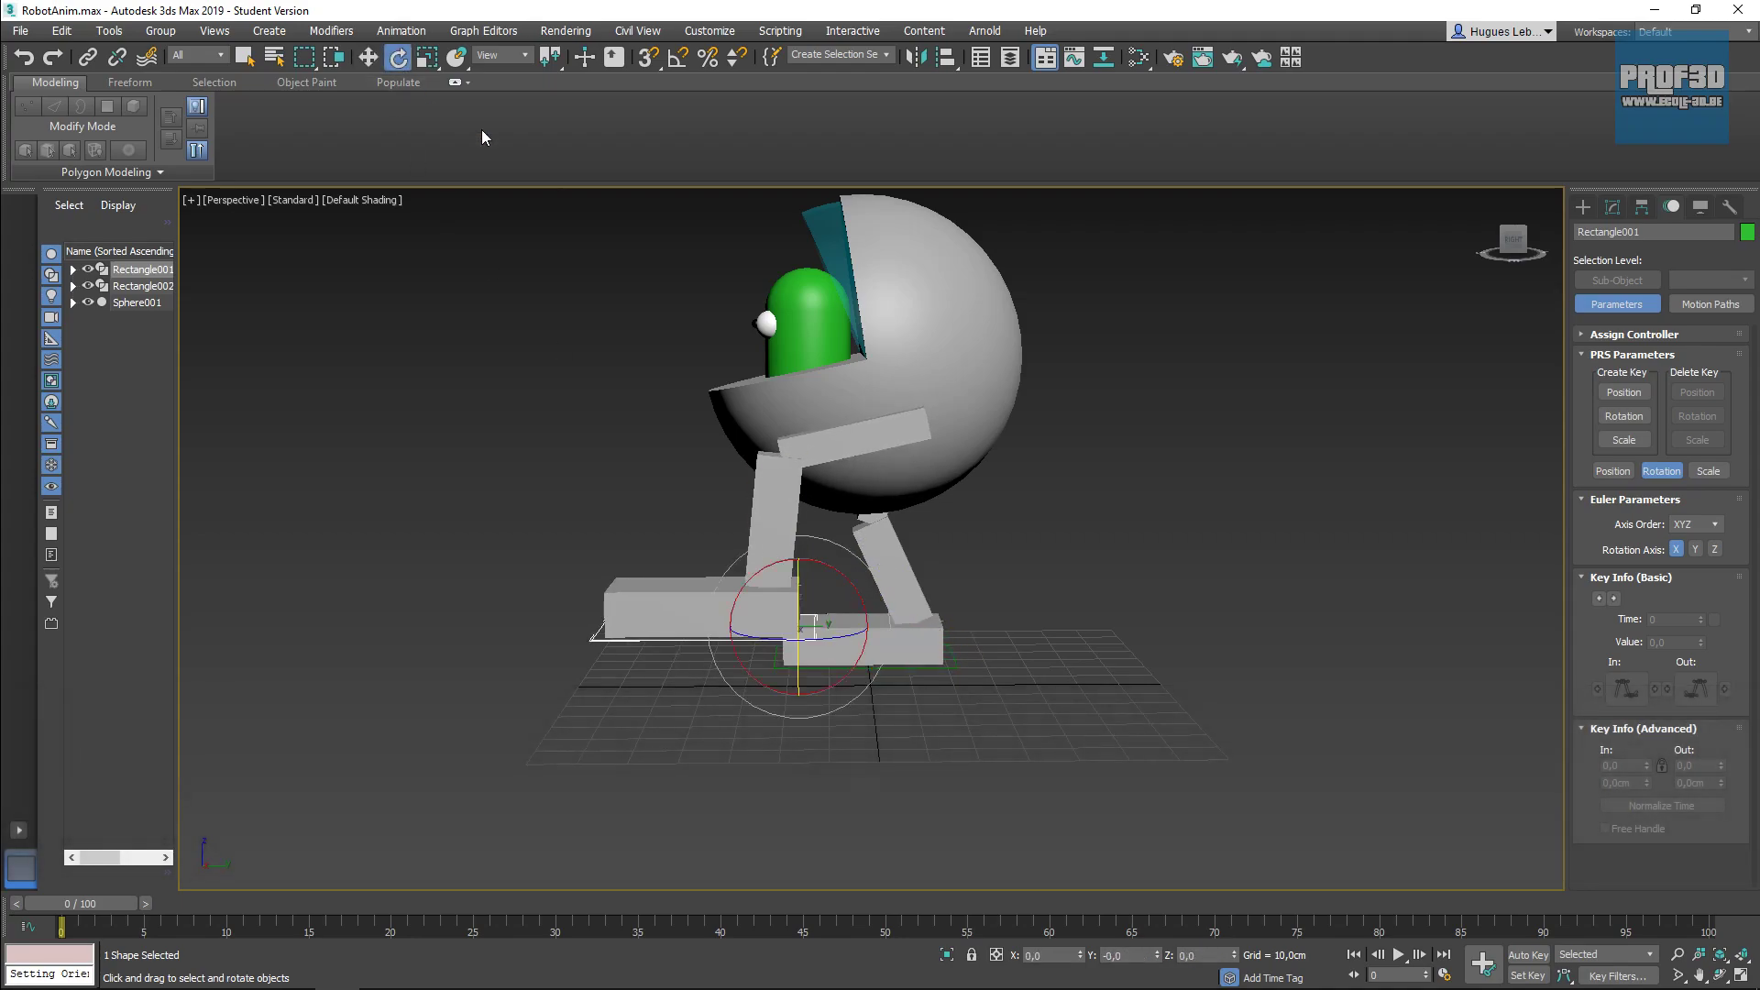
{"action": "left_click_drag", "start_coordinate": [823, 564], "coordinate": [845, 605]}
{"action": "key", "text": "ctrl+z"}
{"action": "key", "text": "ctrl+z"}
{"action": "key", "text": "ctrl+z"}
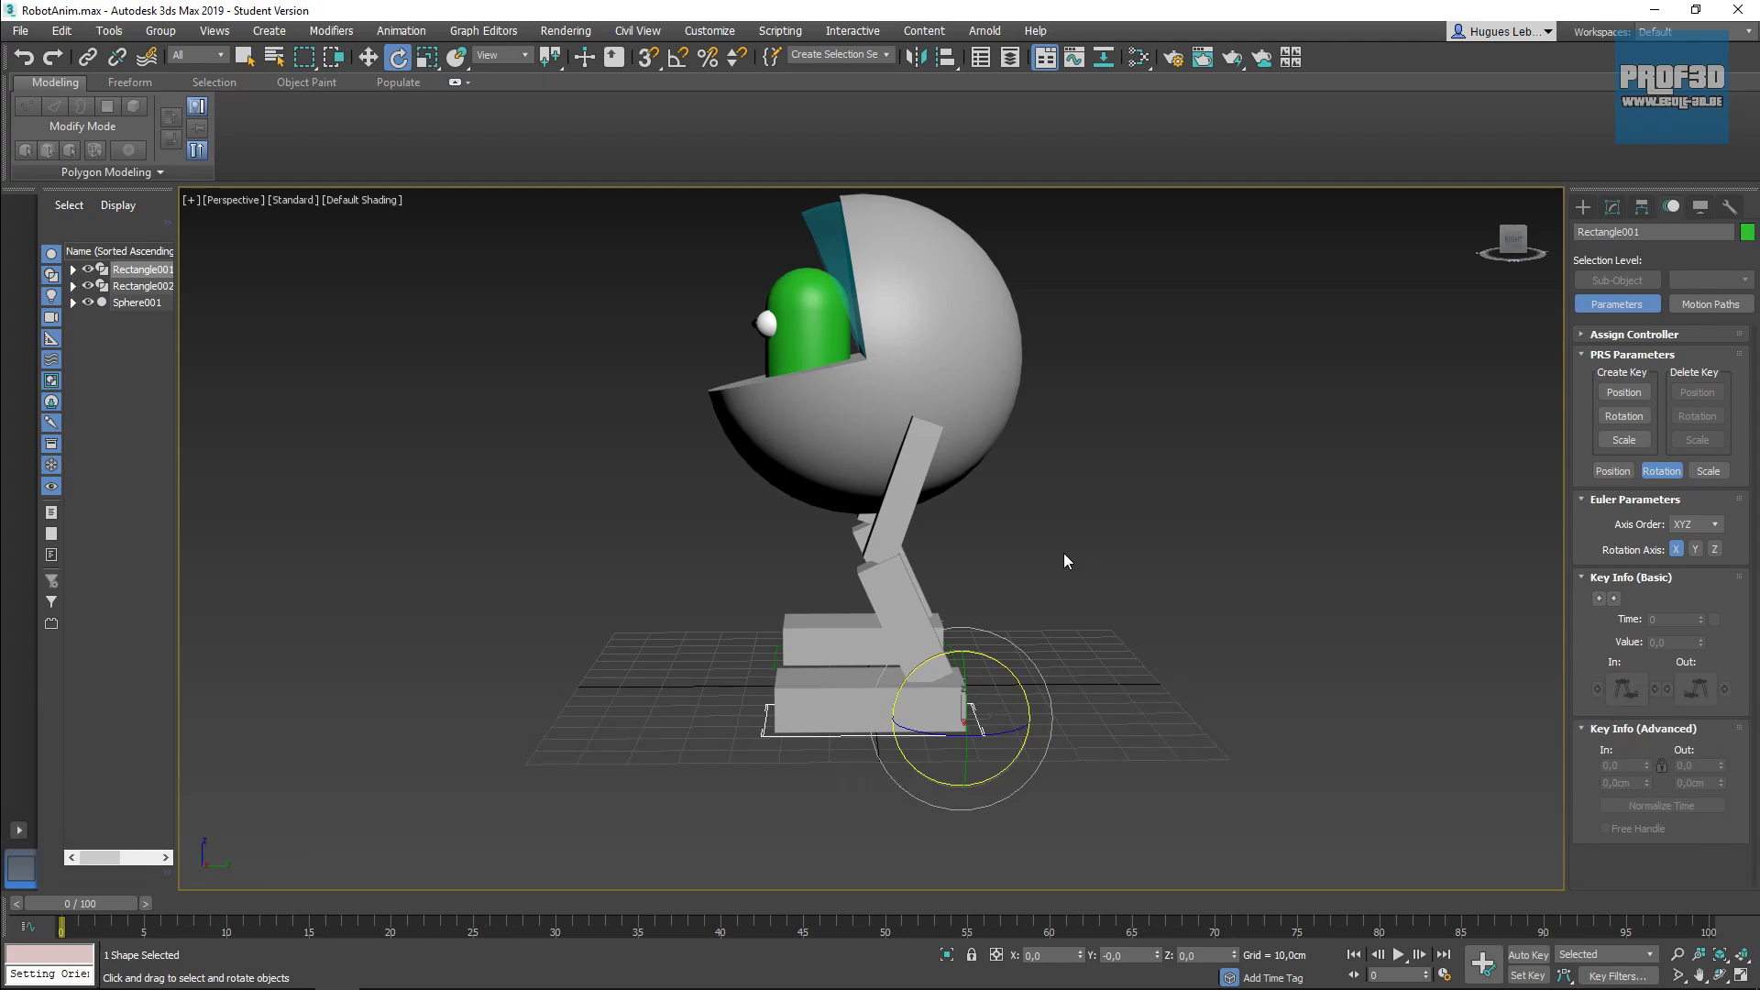
{"action": "middle_click_drag", "start_coordinate": [1014, 498], "coordinate": [1123, 537], "text": "alt"}
{"action": "middle_click_drag", "start_coordinate": [1065, 598], "coordinate": [1152, 556], "text": "alt"}
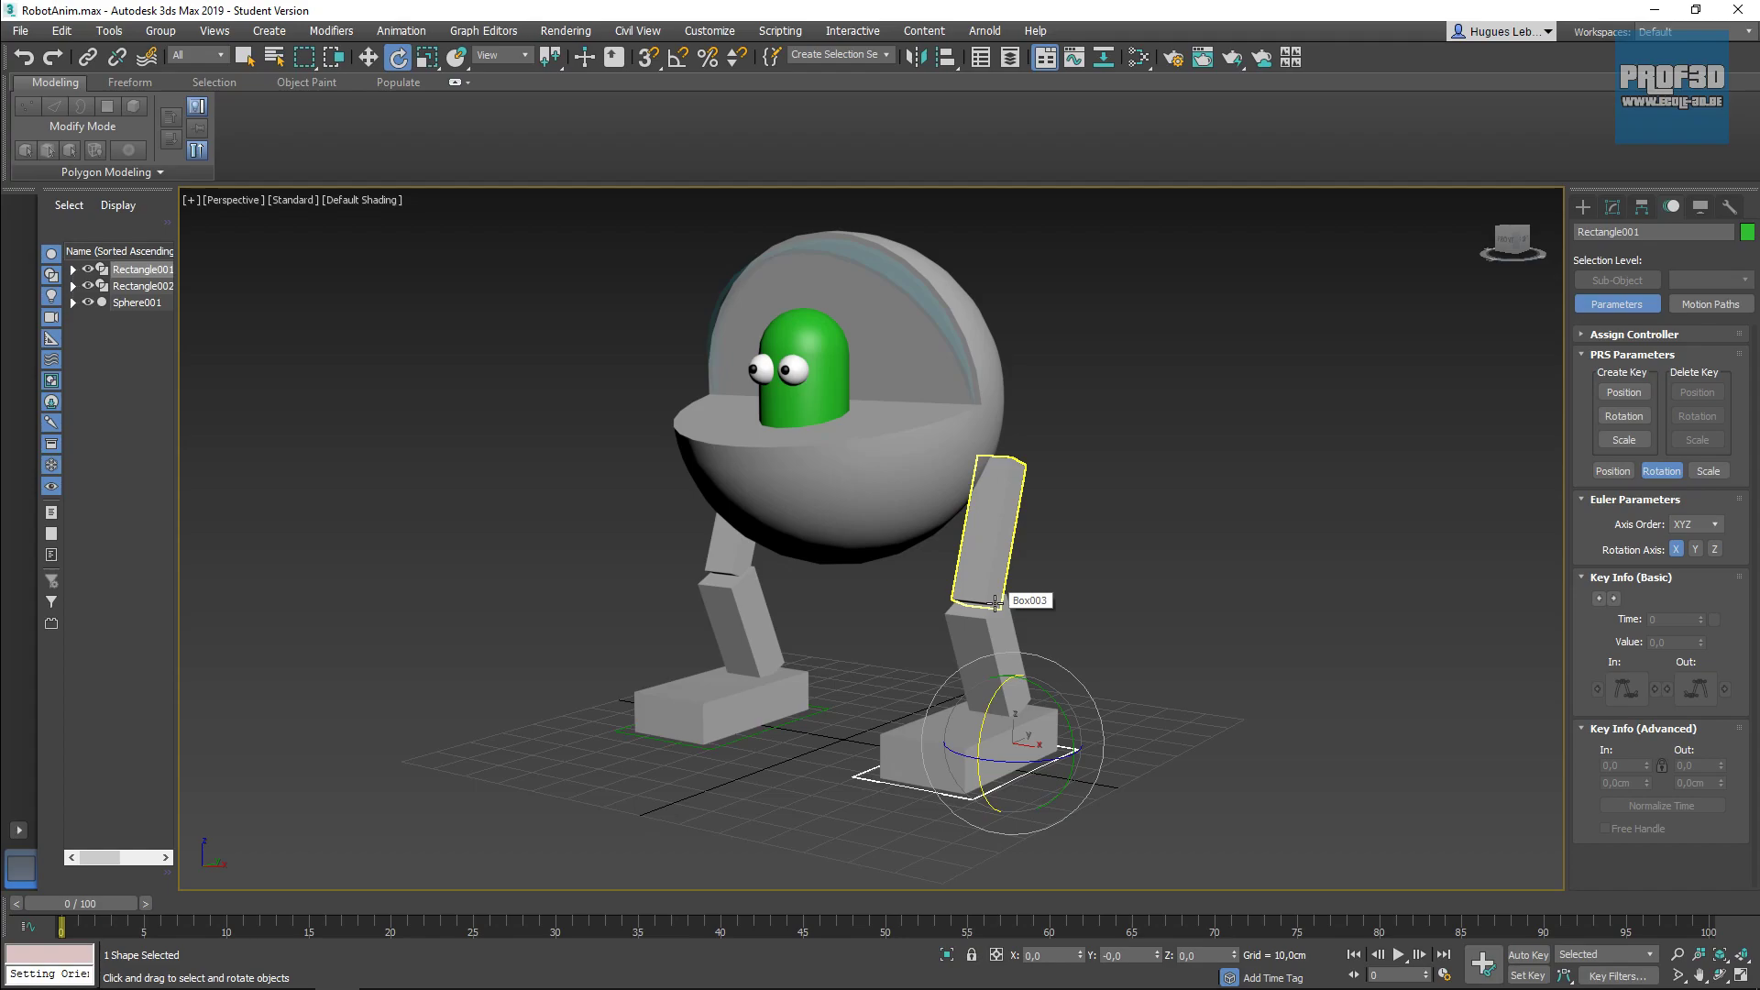
{"action": "left_click", "coordinate": [842, 982]}
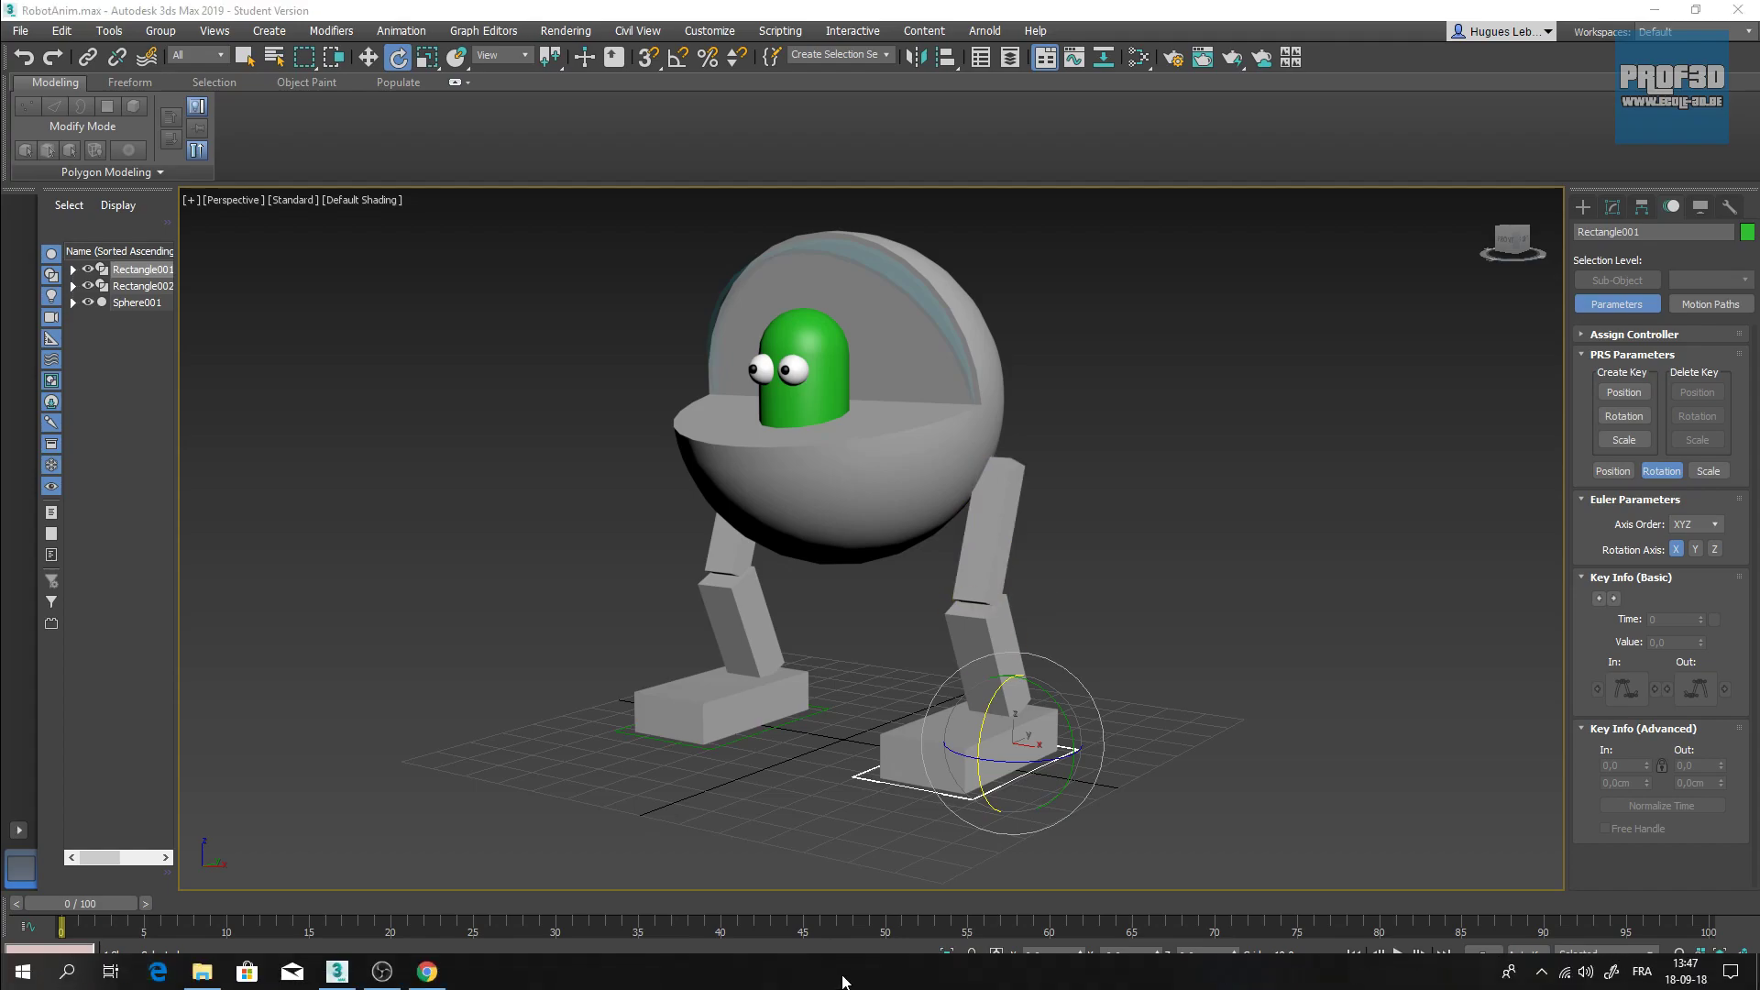